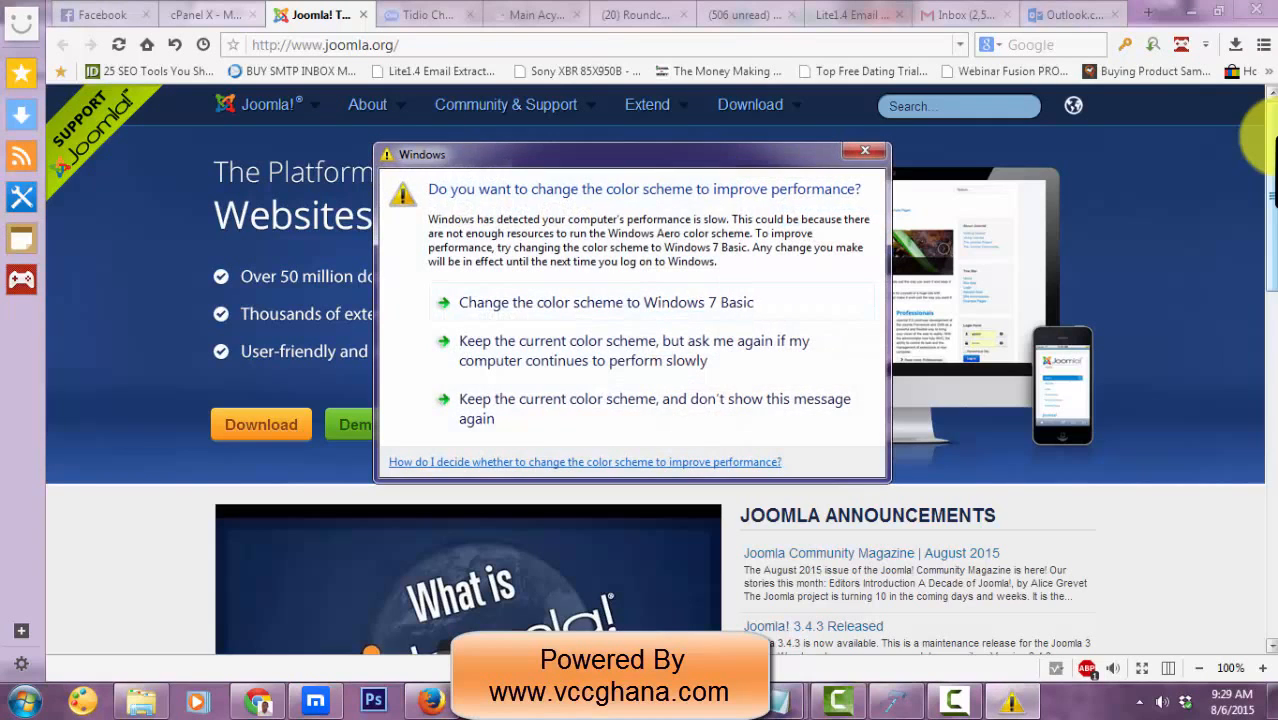
# - Dismiss the Windows colour-scheme prompt and switch to the cPanel control panel
pyautogui.click(865, 150)
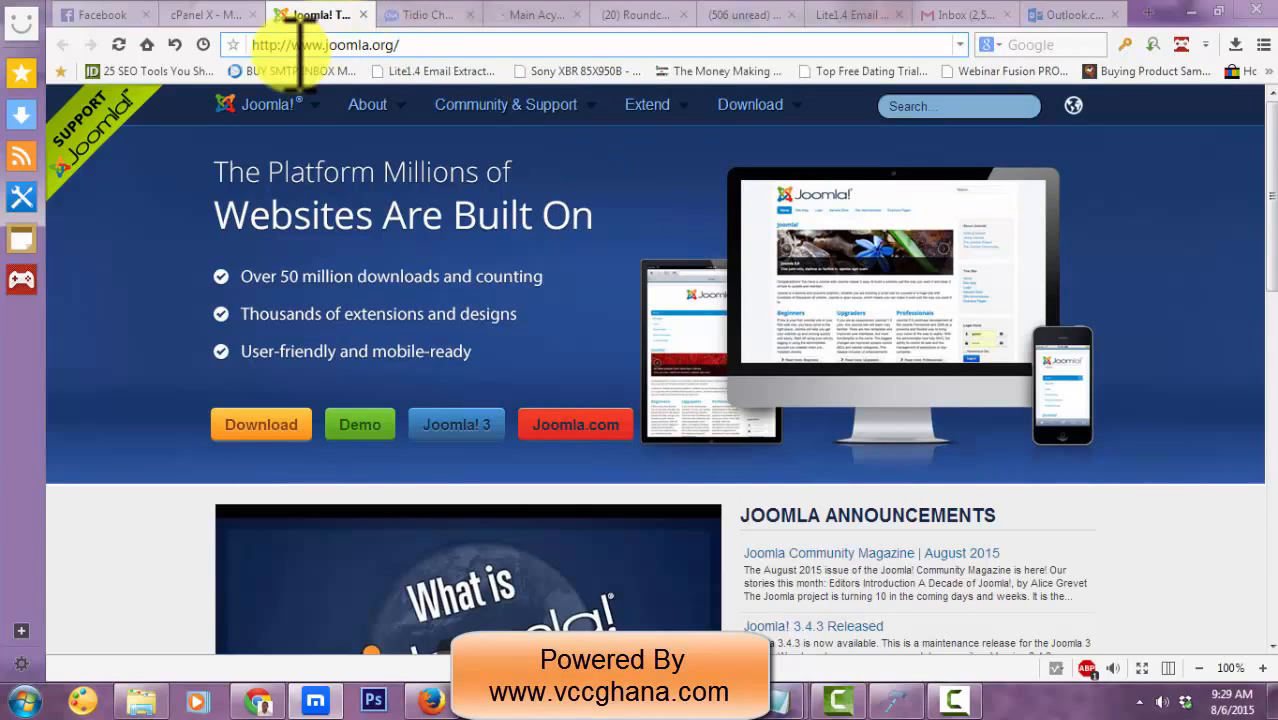
pyautogui.click(205, 15)
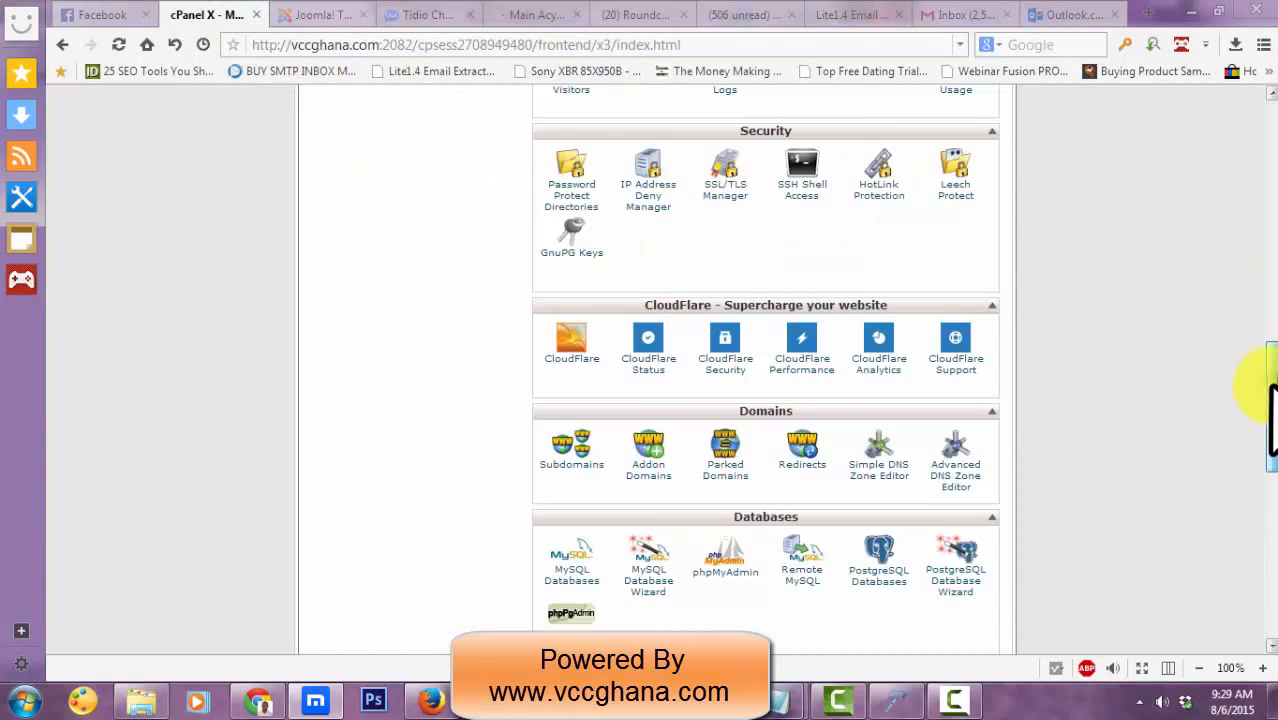
# - Glance at the joomla.org and AcyMailing pages, then scroll cPanel down to Softaculous Apps Installer
pyautogui.moveTo(1262, 385); pyautogui.dragTo(1255, 158)
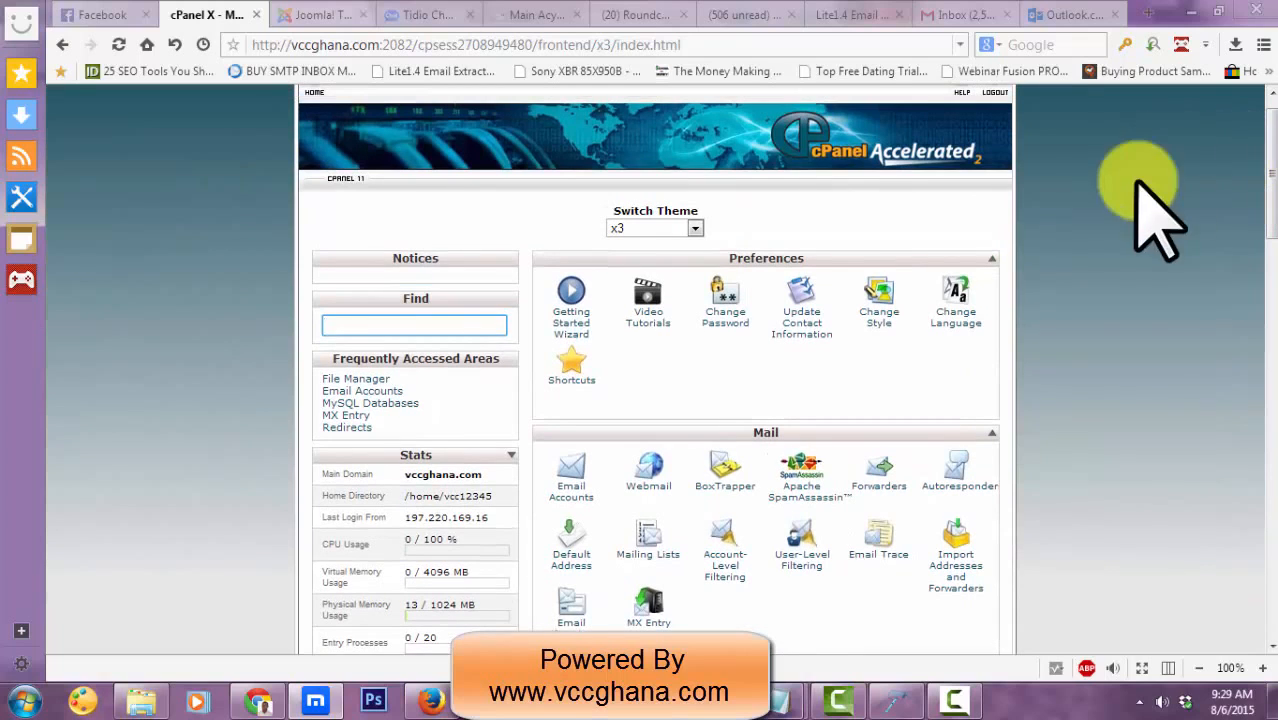
pyautogui.click(318, 14)
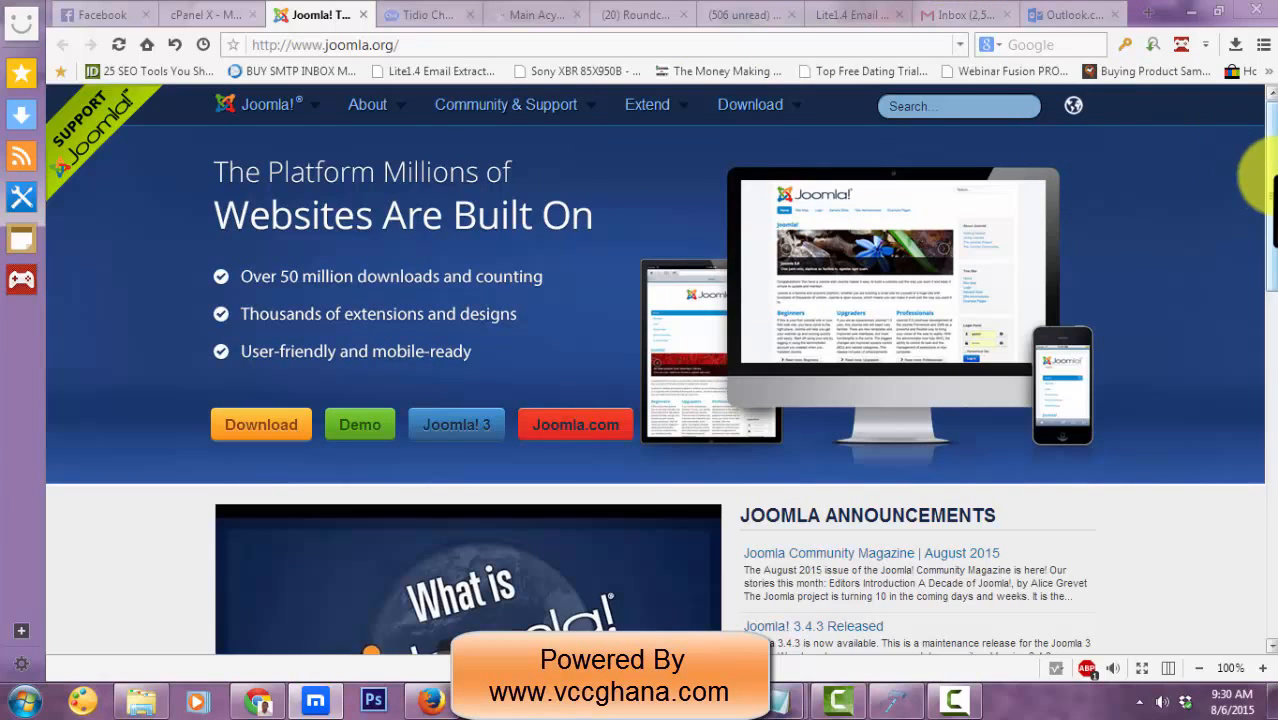
pyautogui.click(530, 14)
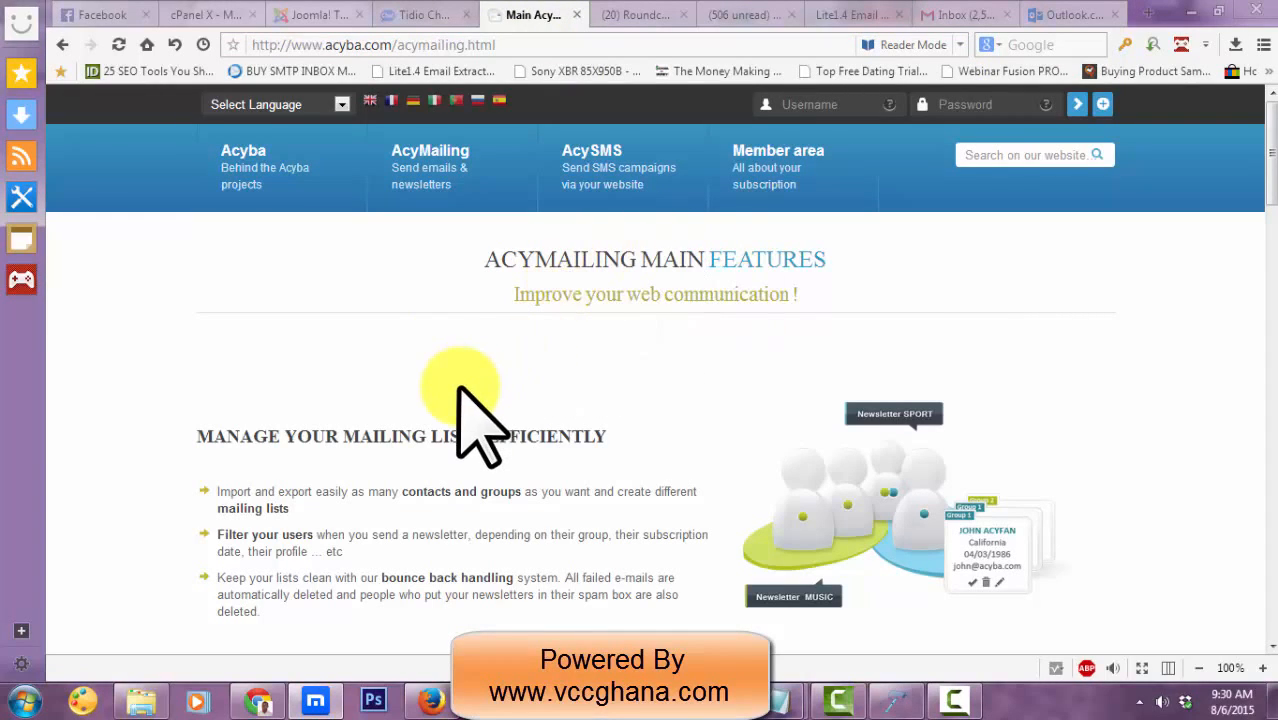
pyautogui.click(310, 14)
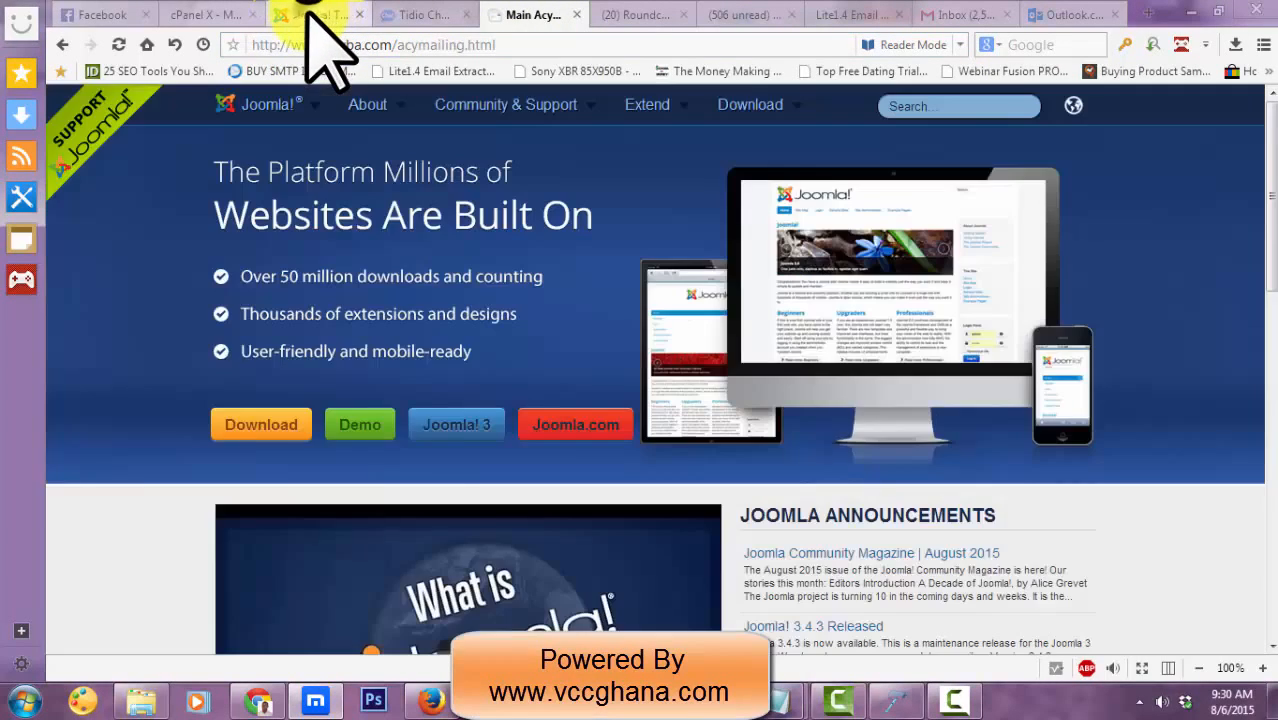
pyautogui.click(205, 14)
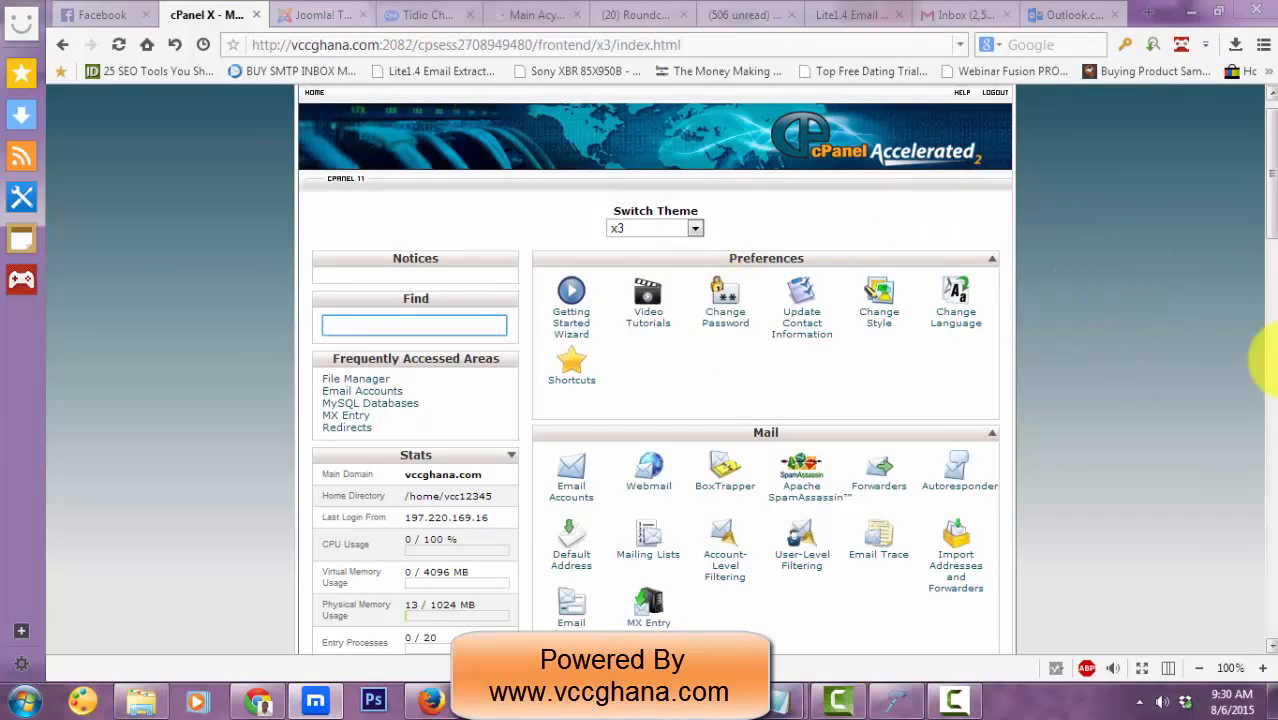
pyautogui.moveTo(1272, 172); pyautogui.dragTo(1270, 460)
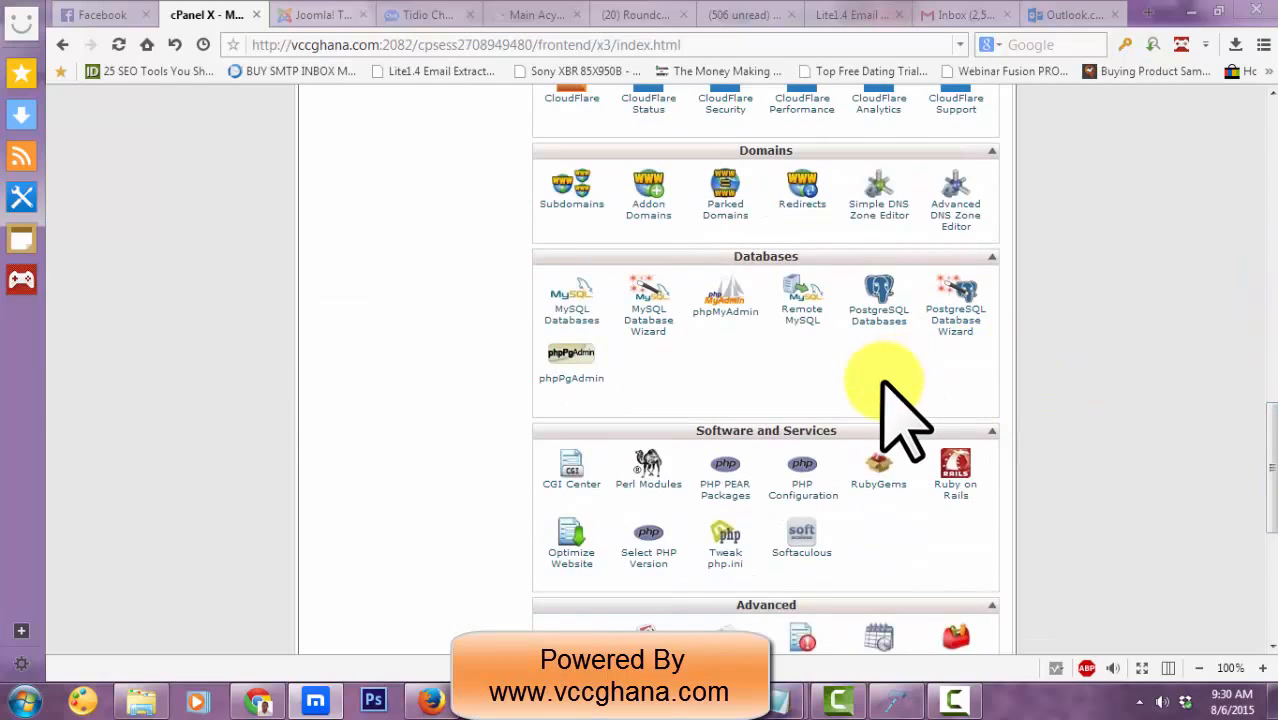
pyautogui.moveTo(1268, 428); pyautogui.dragTo(1270, 545)
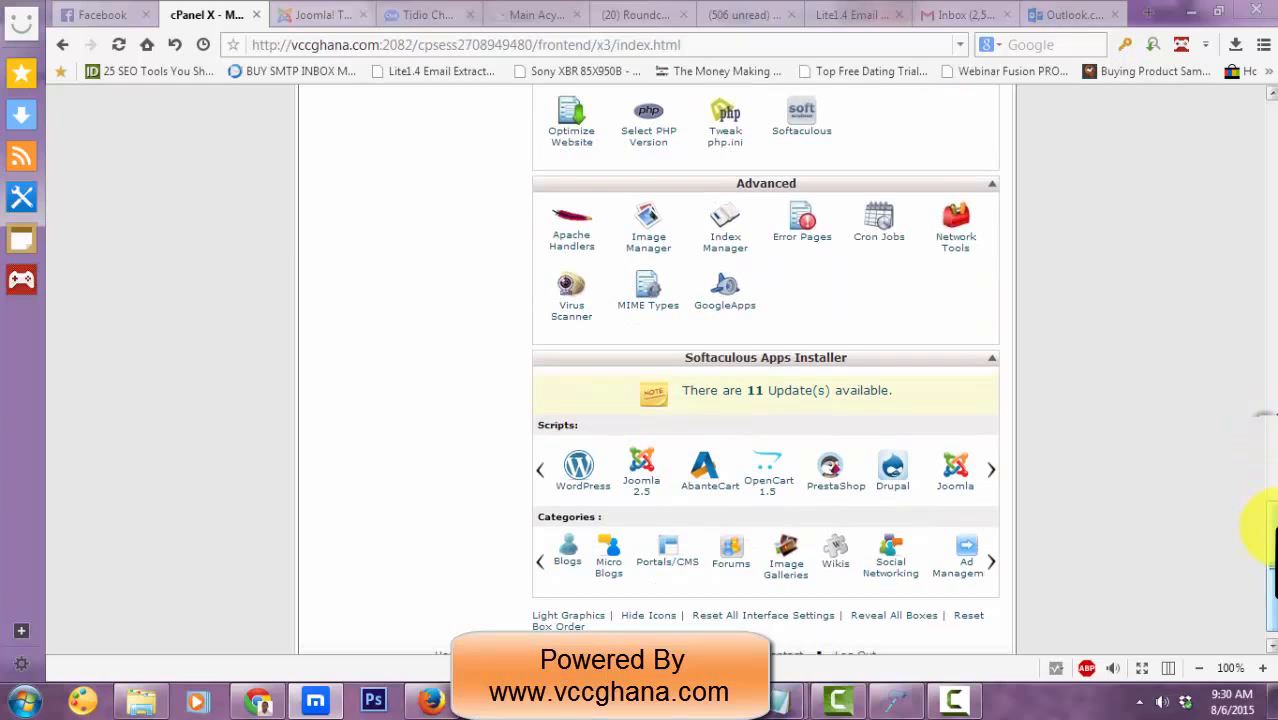
# - Open Softaculous's Joomla install form and change the install directory to joomlamailer
pyautogui.click(638, 479)
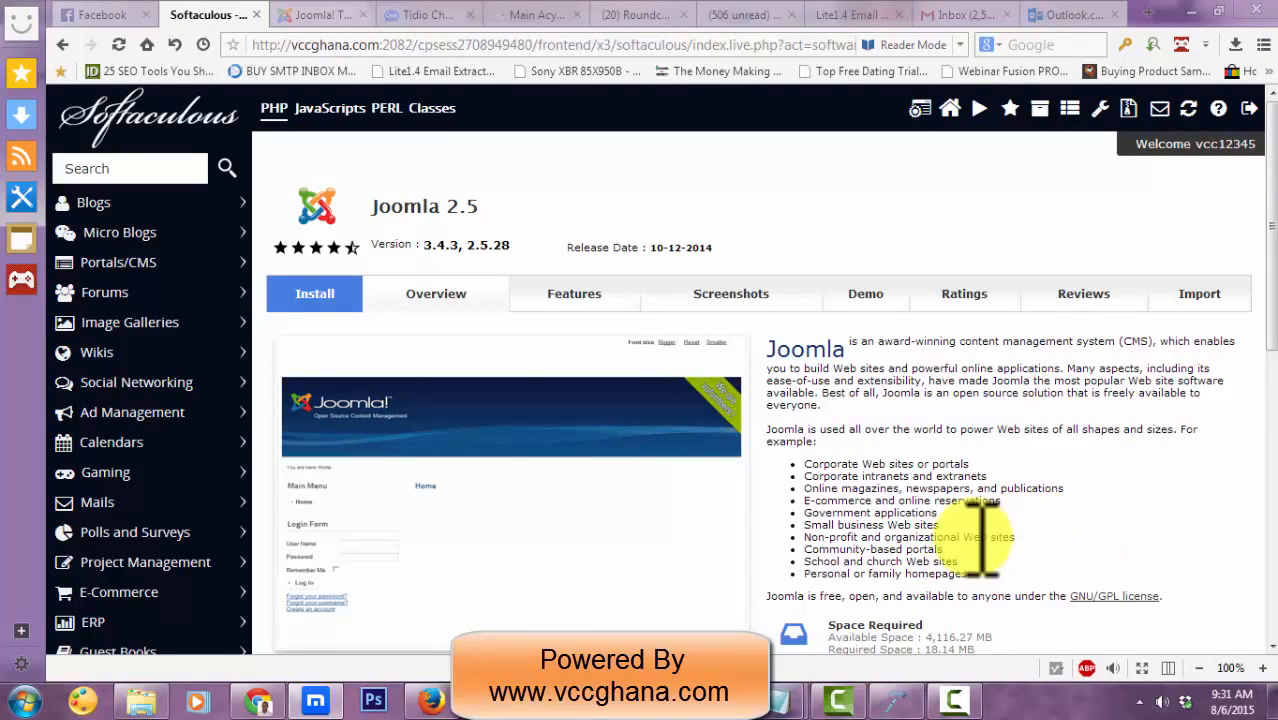
pyautogui.click(324, 298)
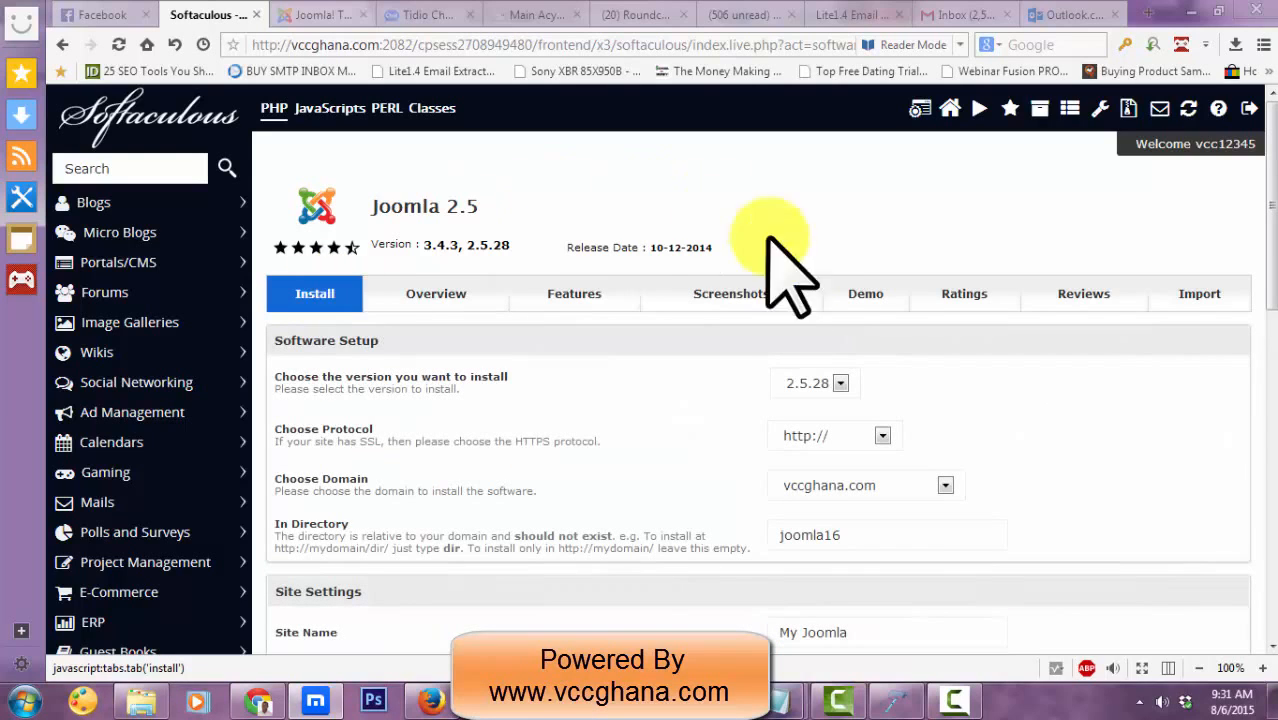
pyautogui.moveTo(1271, 150); pyautogui.dragTo(1270, 245)
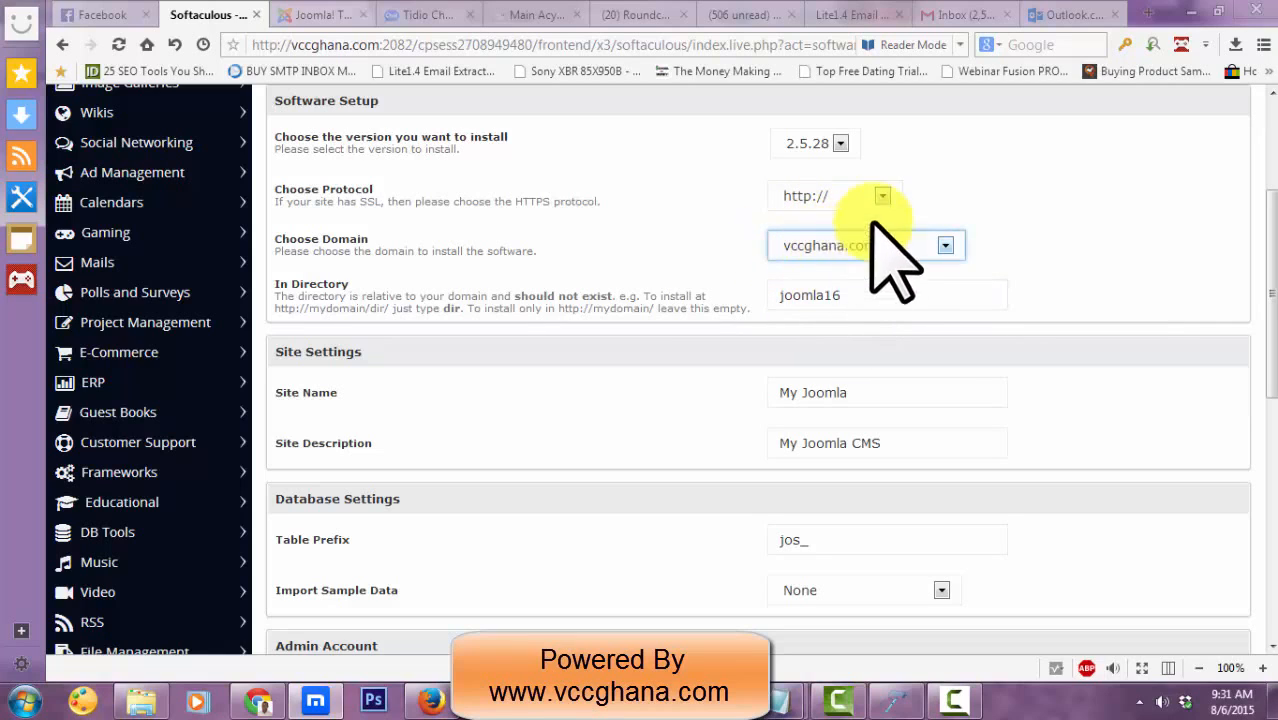
pyautogui.moveTo(858, 298); pyautogui.dragTo(747, 305)
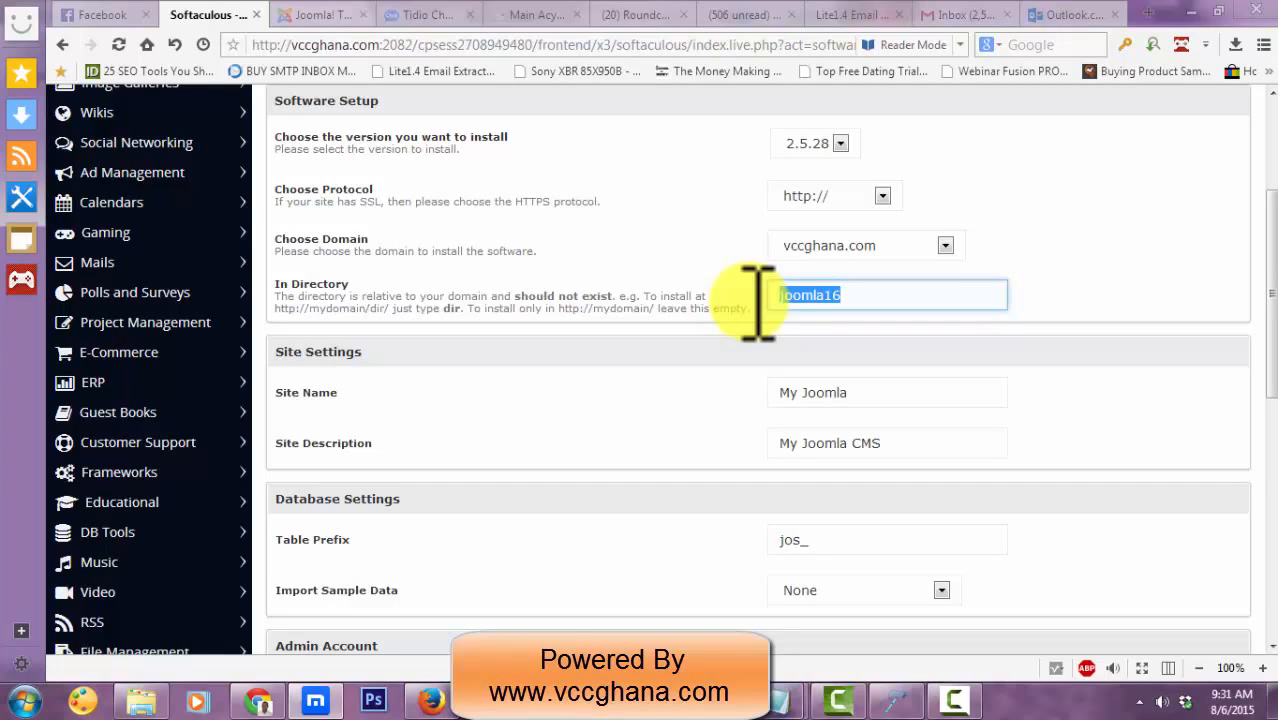
pyautogui.press('BackSpace')
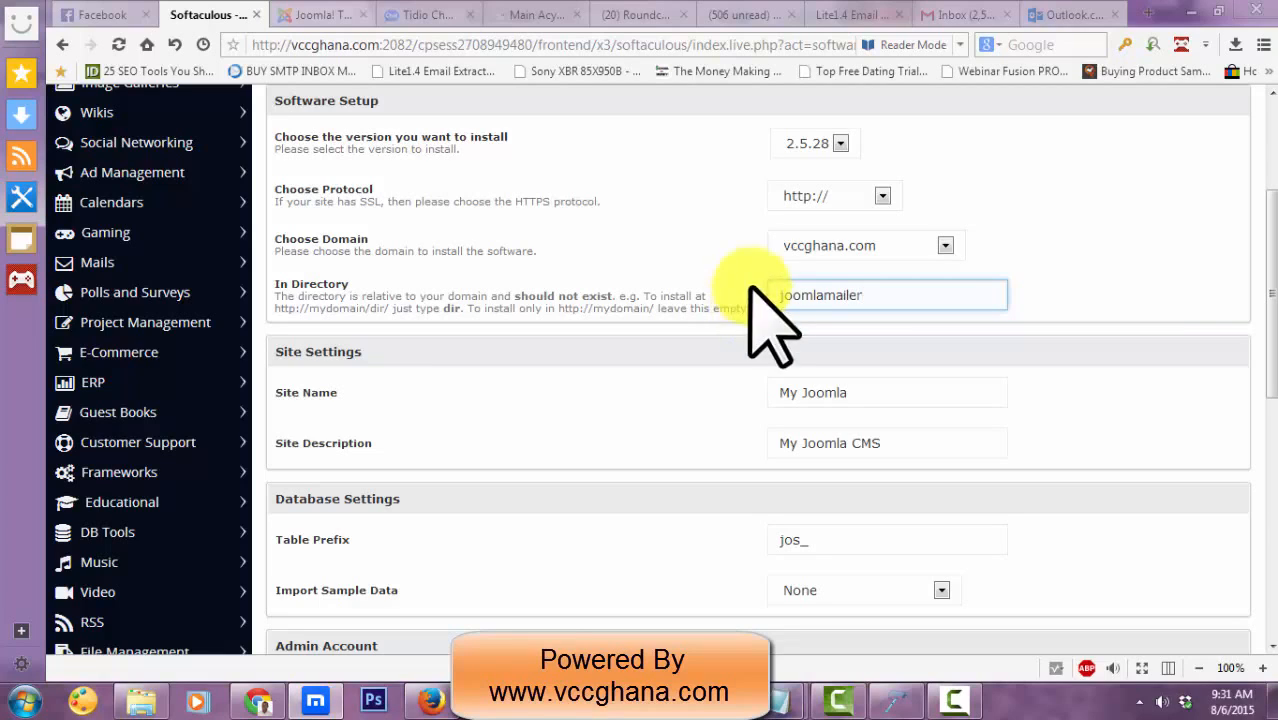
pyautogui.doubleClick(827, 294)
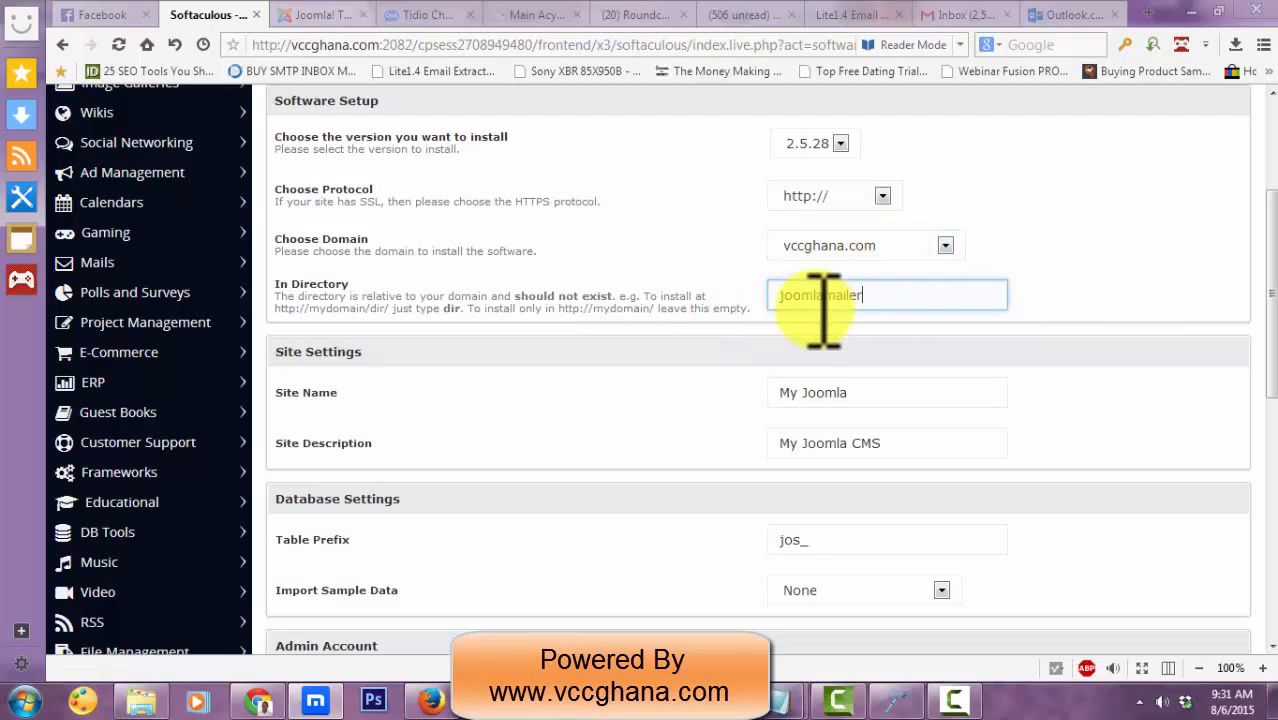
pyautogui.write('joomlamailer')
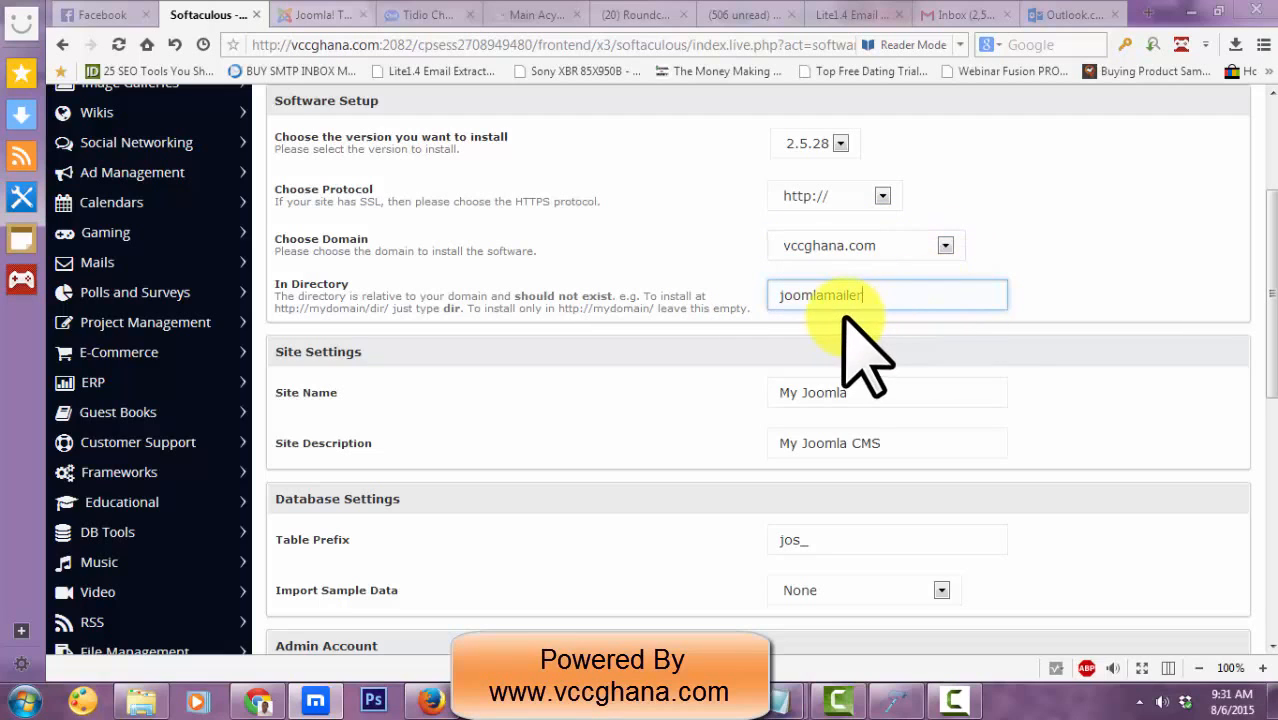
pyautogui.moveTo(1271, 200); pyautogui.dragTo(1272, 252)
# - Replace the weak default admin password with a strong new one
pyautogui.moveTo(866, 273); pyautogui.dragTo(800, 281)
pyautogui.moveTo(1271, 254); pyautogui.dragTo(1272, 345)
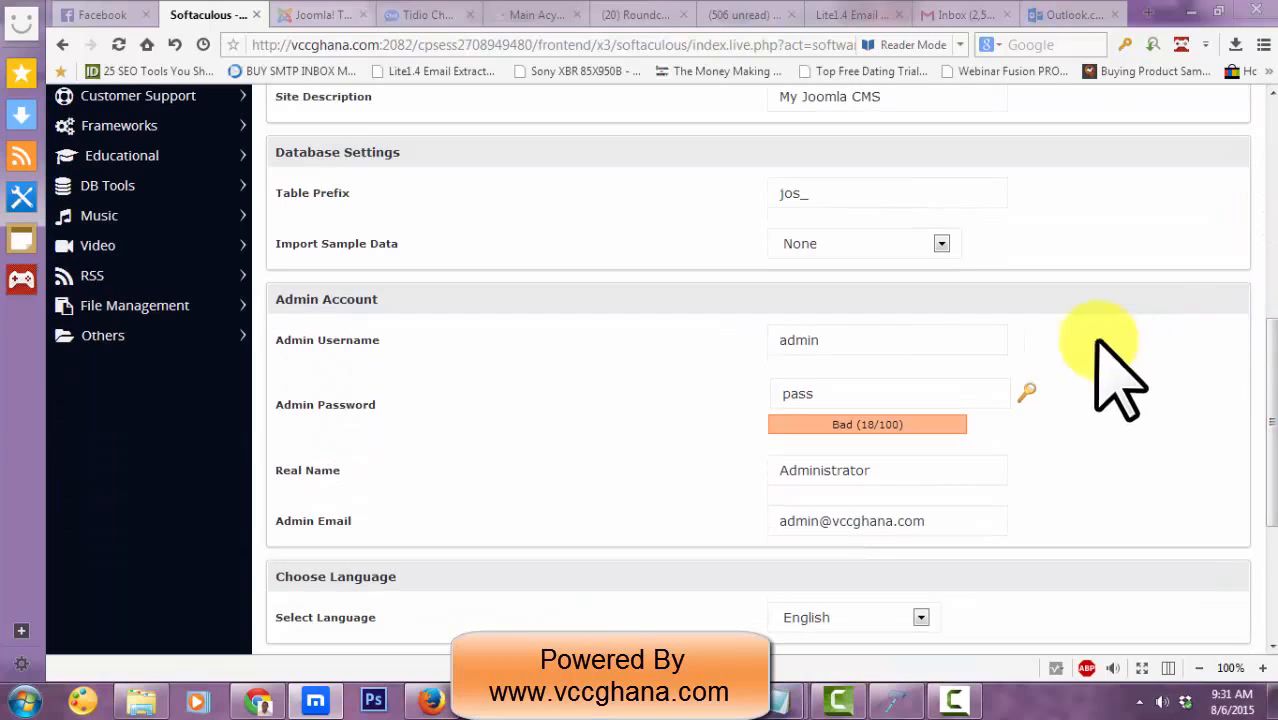
pyautogui.click(830, 340)
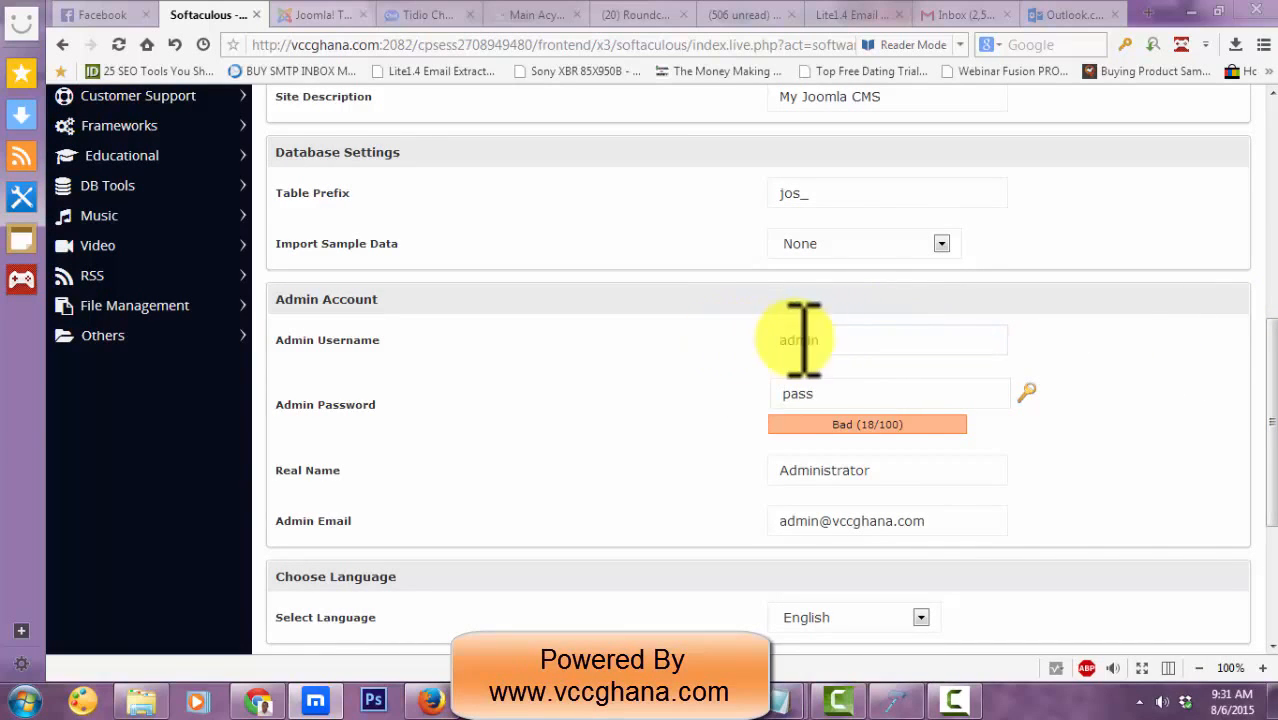
pyautogui.click(826, 399)
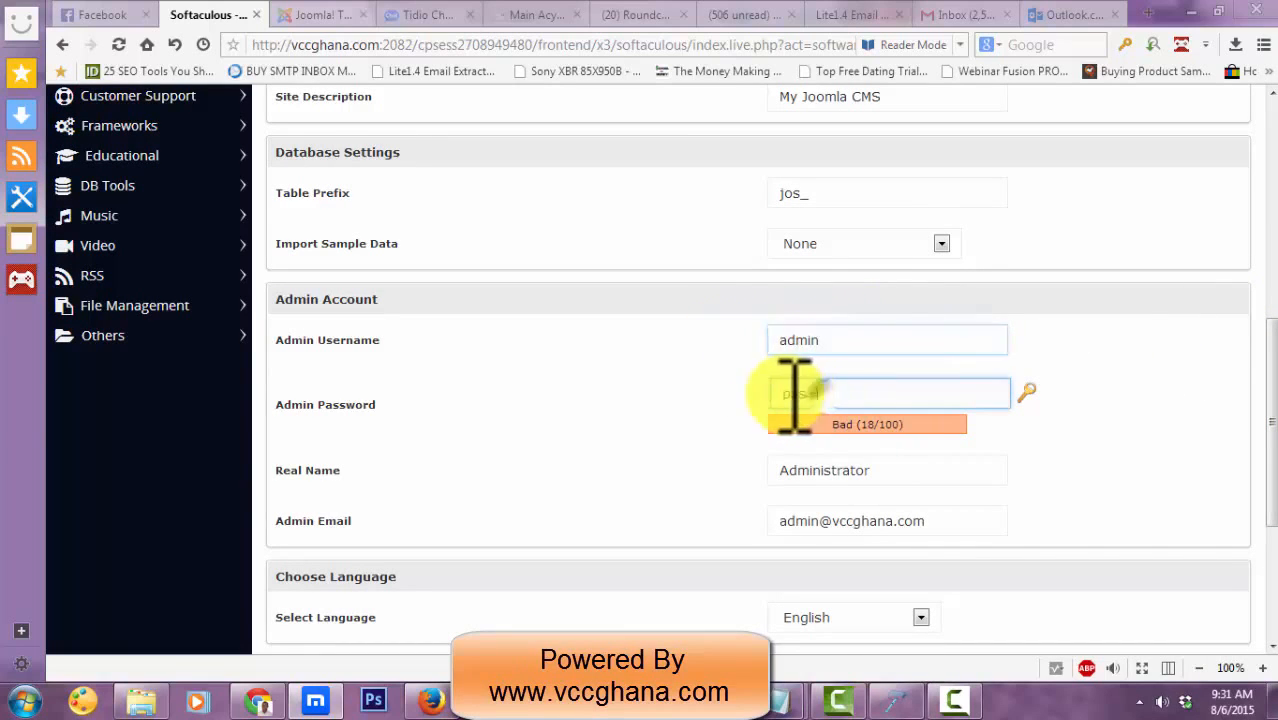
pyautogui.doubleClick(785, 398)
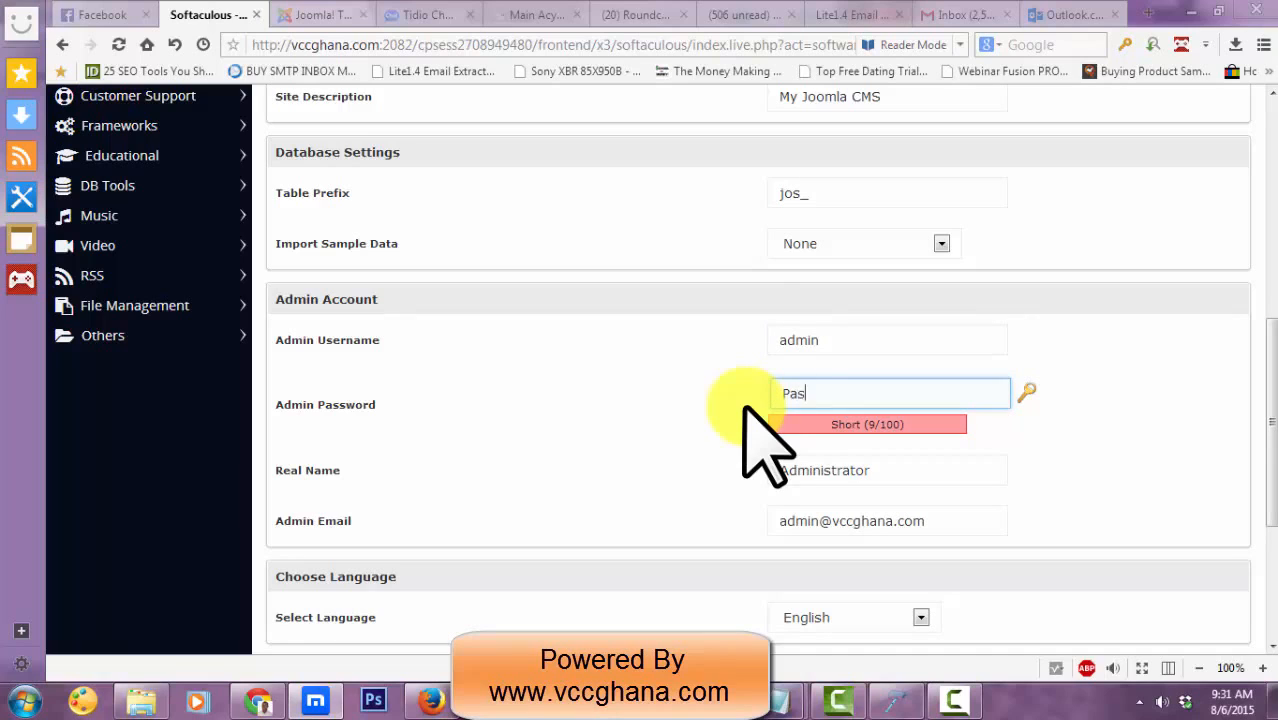
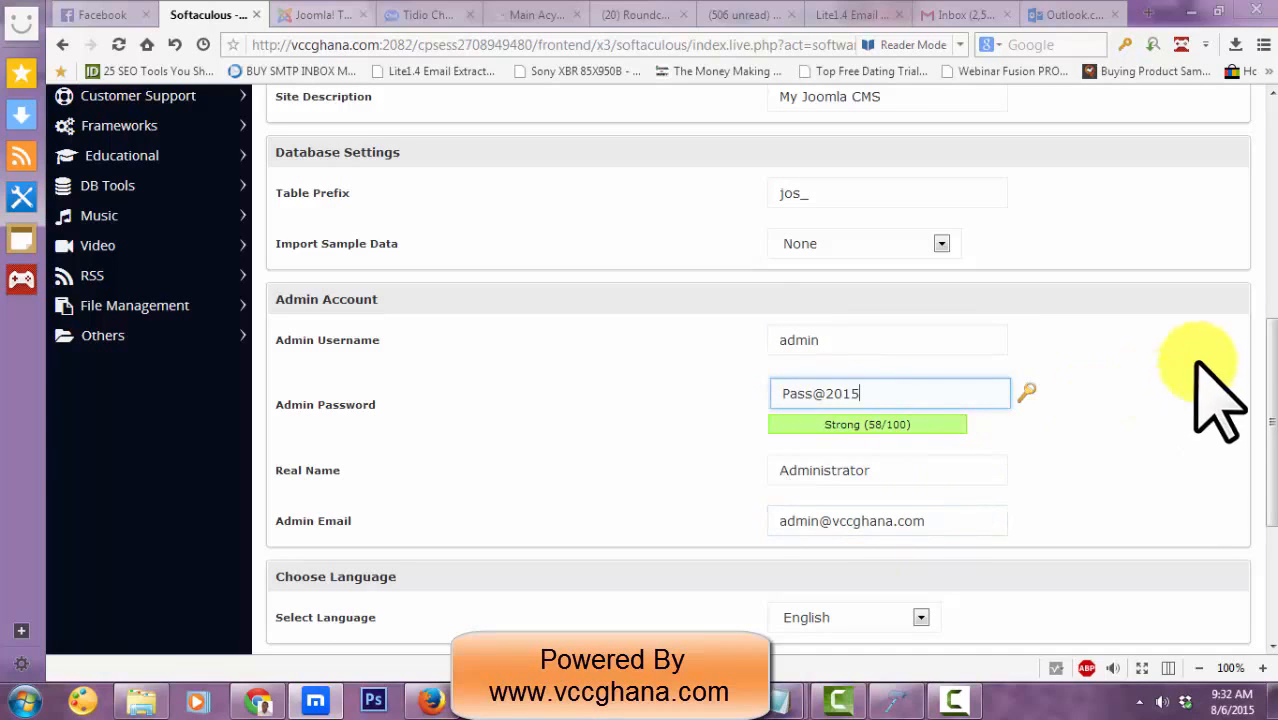
# - Submit the Joomla 2.5 installation
pyautogui.moveTo(1273, 345); pyautogui.dragTo(1273, 465)
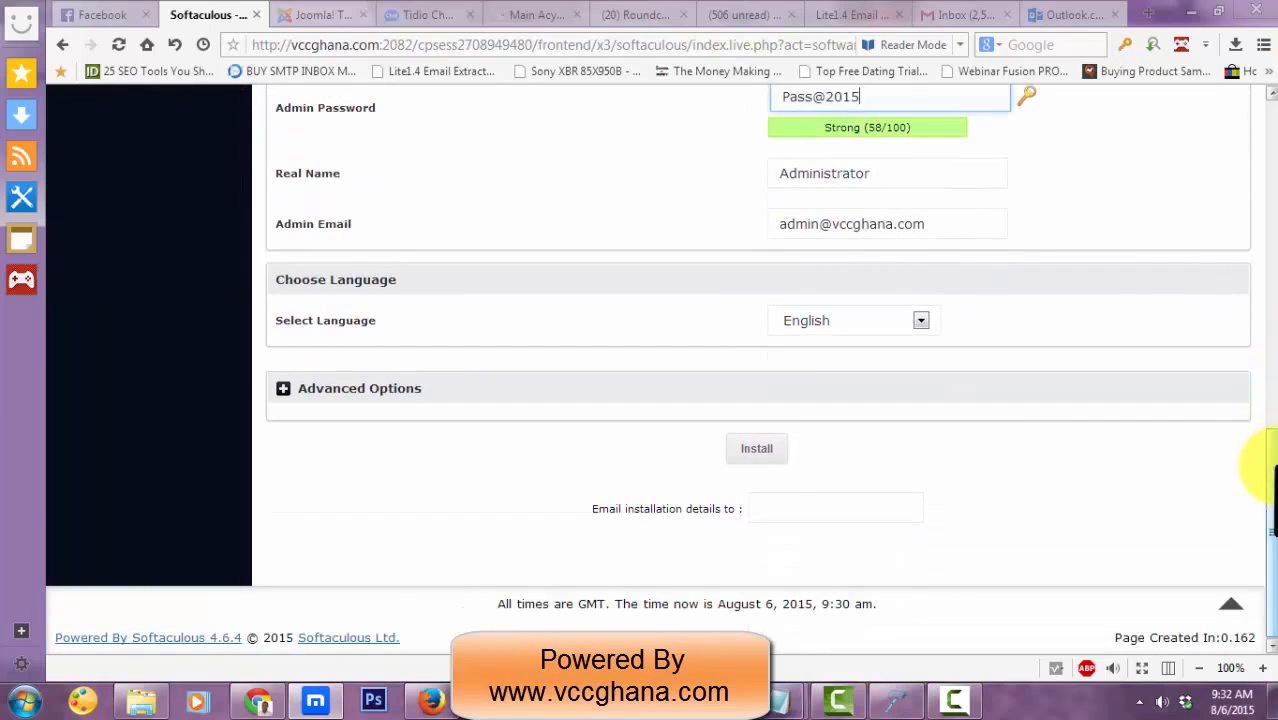
pyautogui.click(813, 509)
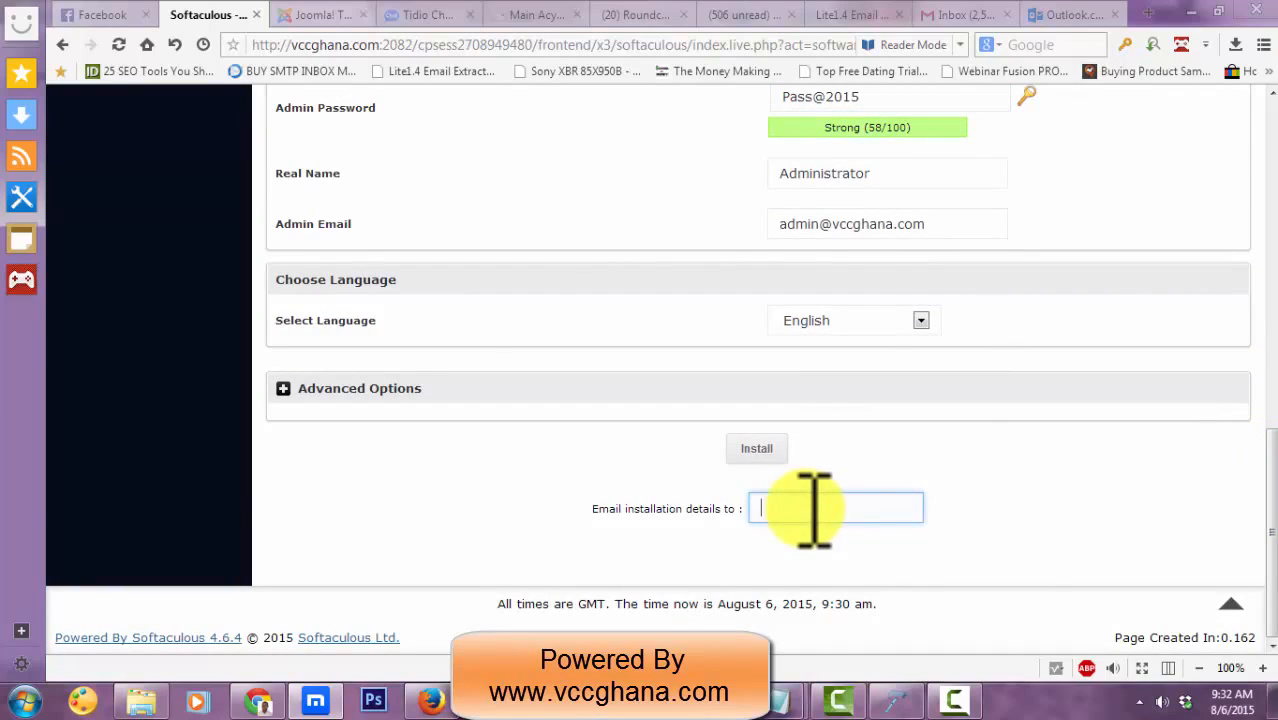
pyautogui.moveTo(1274, 470)
pyautogui.mouseDown()
pyautogui.moveTo(1243, 270)
pyautogui.moveTo(1247, 175)
pyautogui.moveTo(1252, 466)
pyautogui.mouseUp()
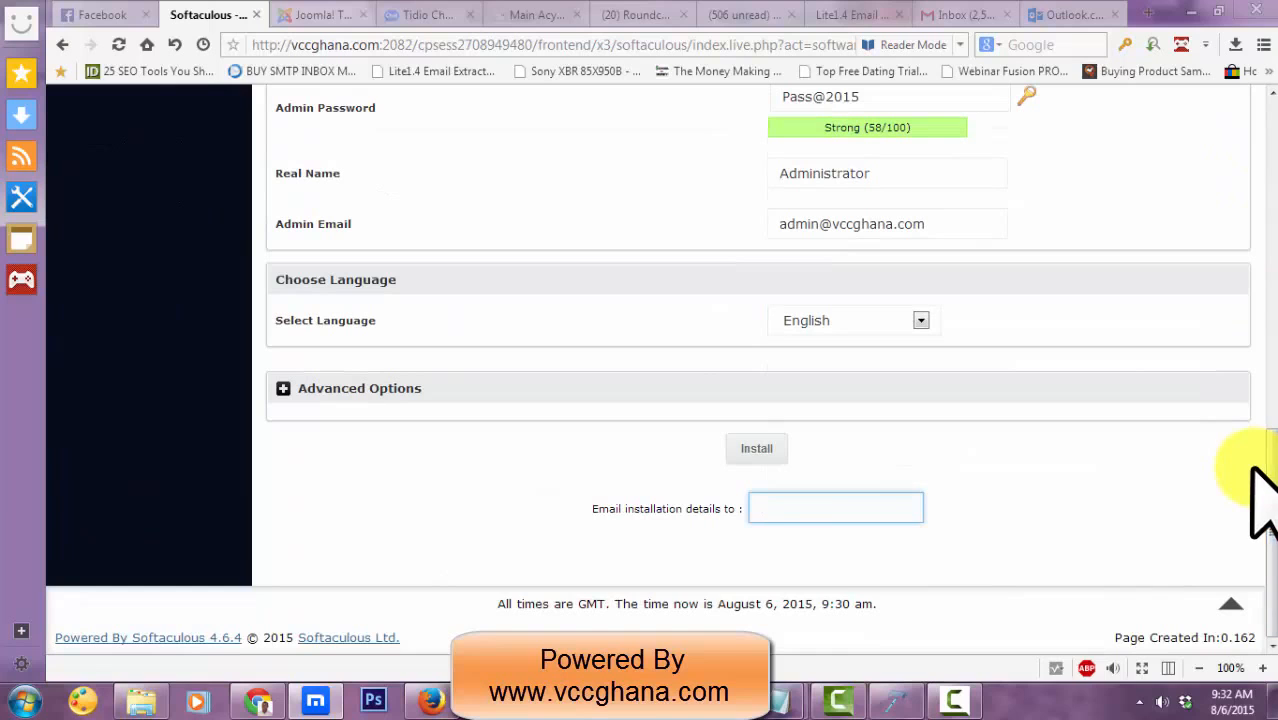
pyautogui.click(757, 448)
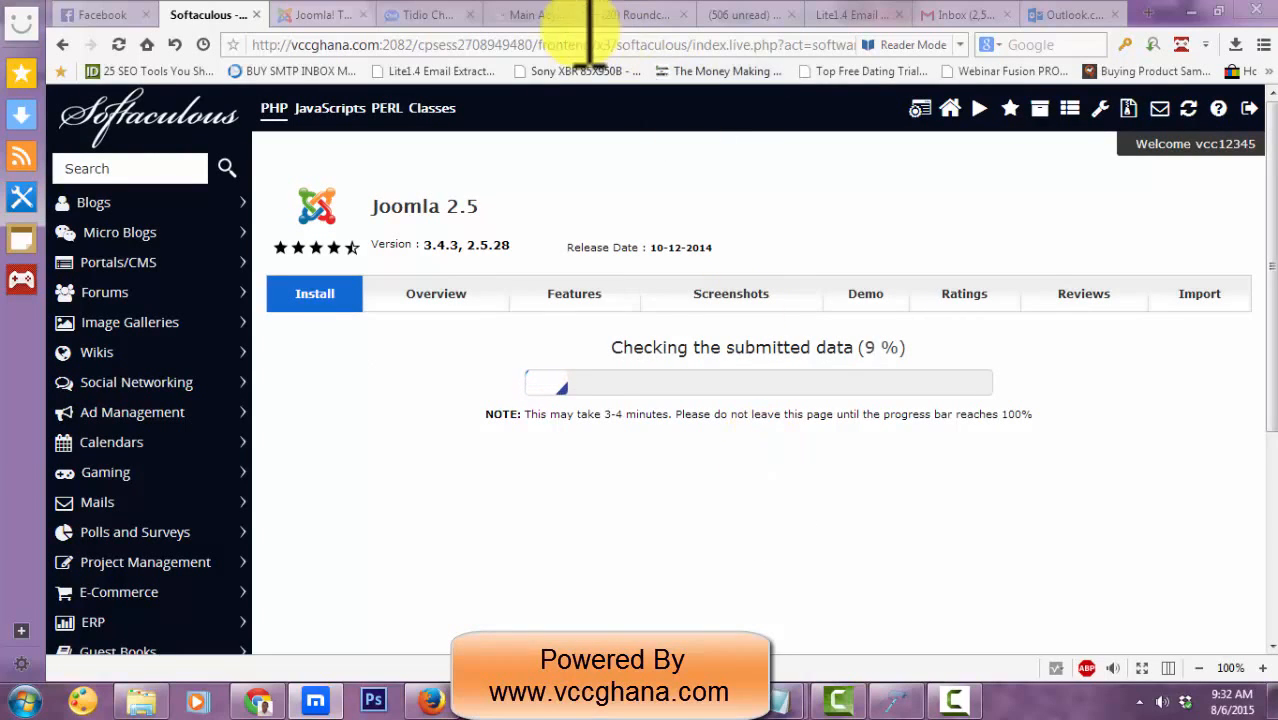
# - Glance at the AcyMailing, Tidio Chat and joomla.org pages, then check Softaculous's installation result
pyautogui.click(533, 15)
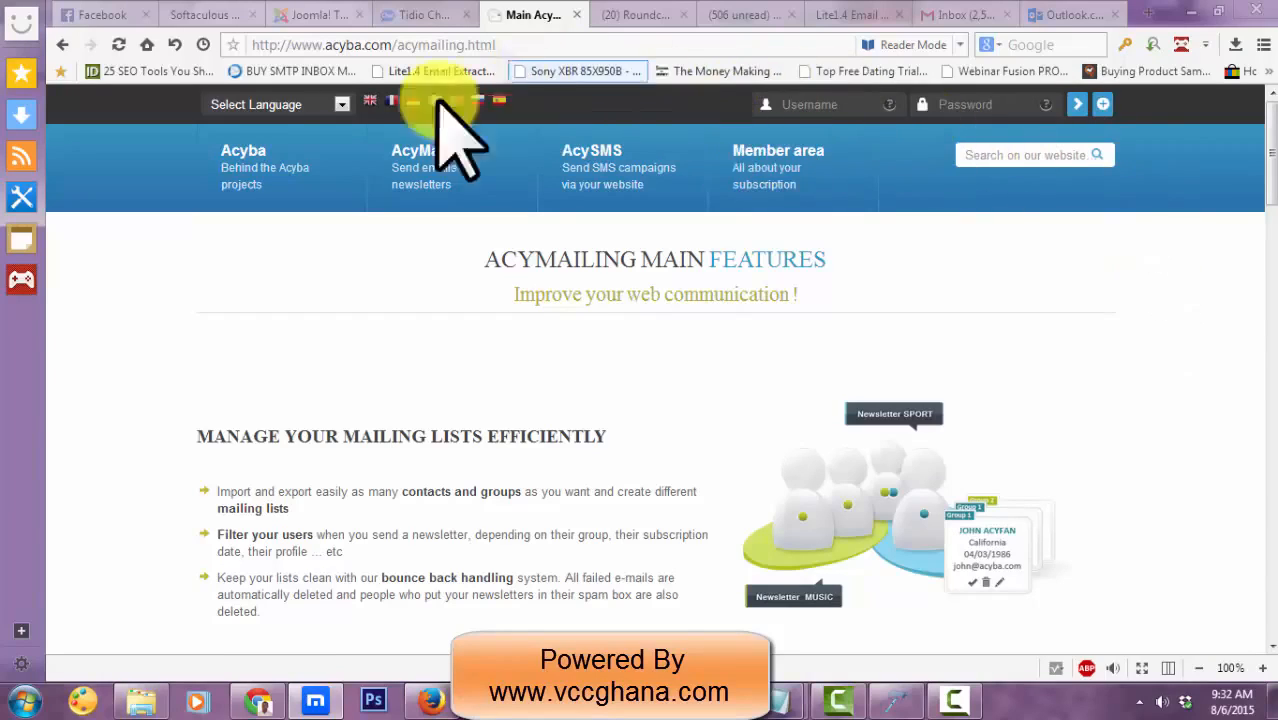
pyautogui.moveTo(740, 275)
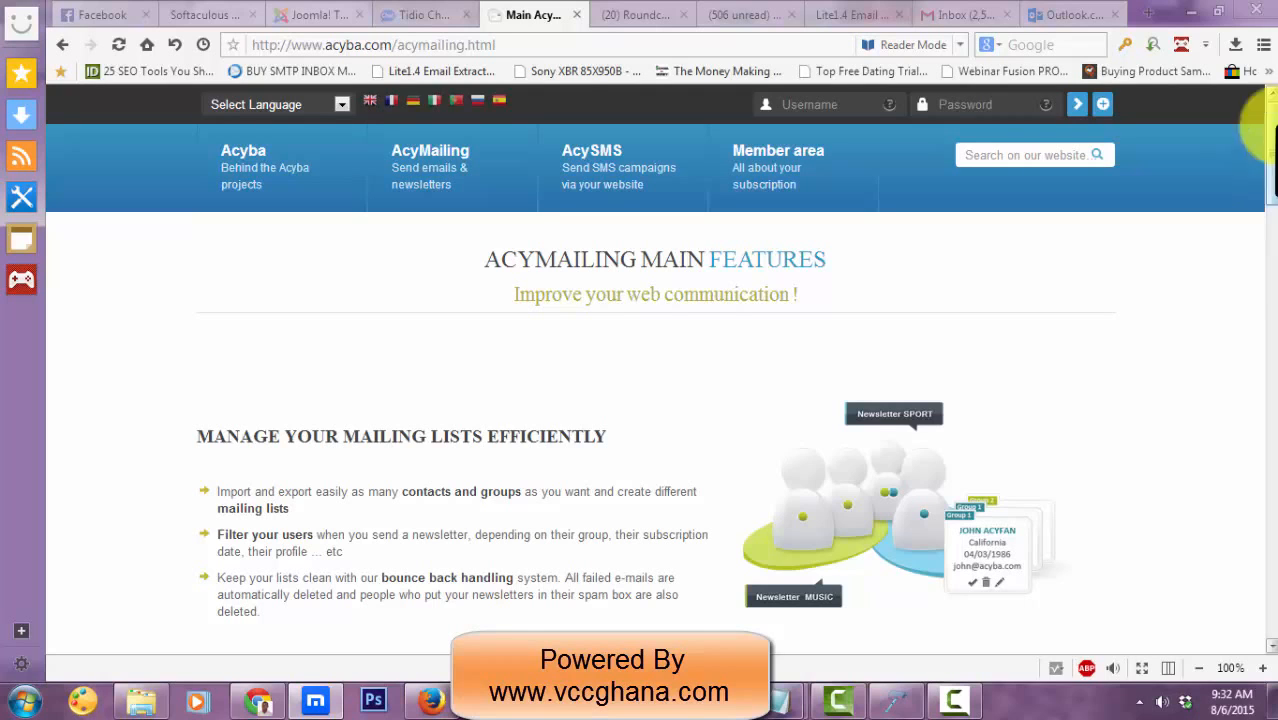
pyautogui.click(415, 14)
pyautogui.click(308, 14)
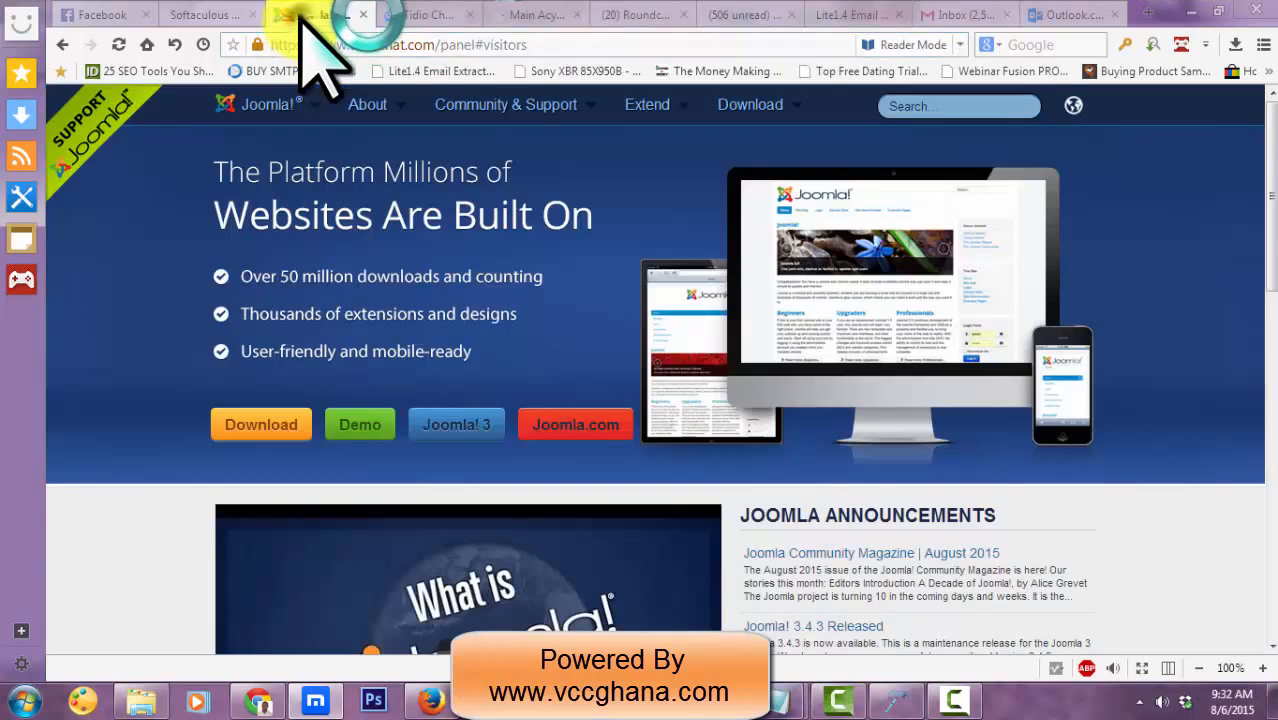
pyautogui.click(207, 14)
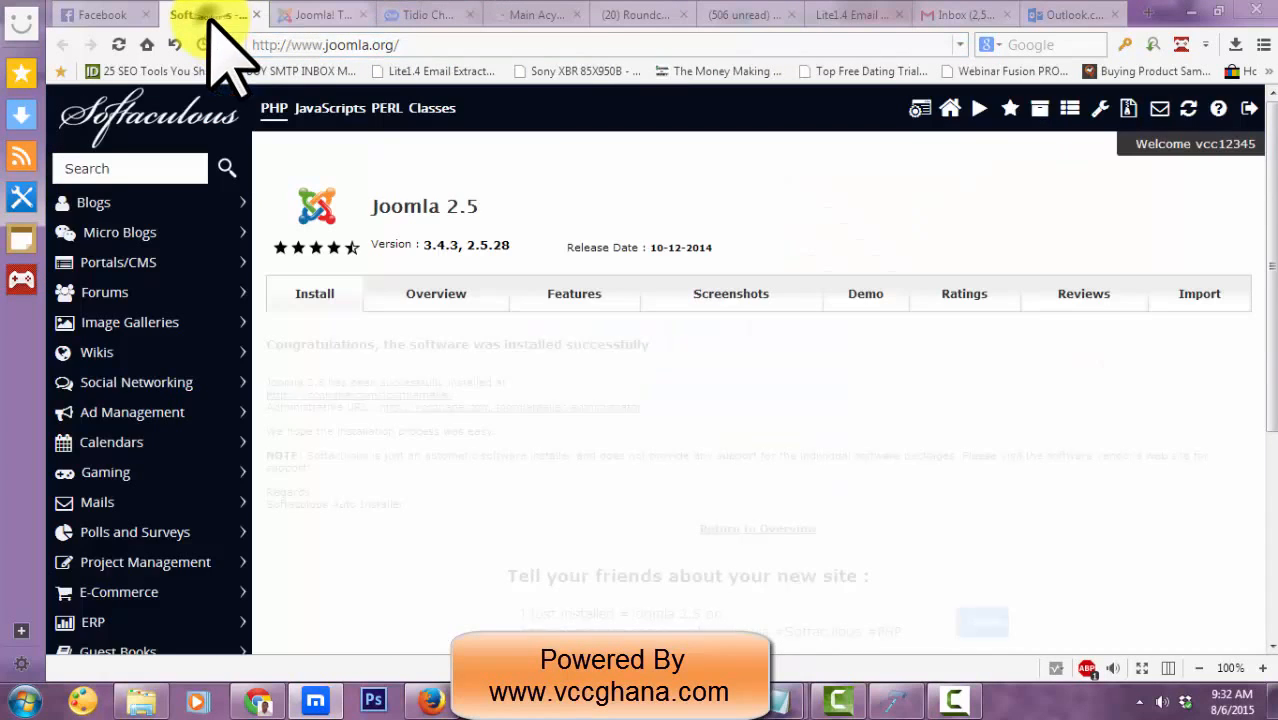
pyautogui.scroll(-2, 1270, 205)
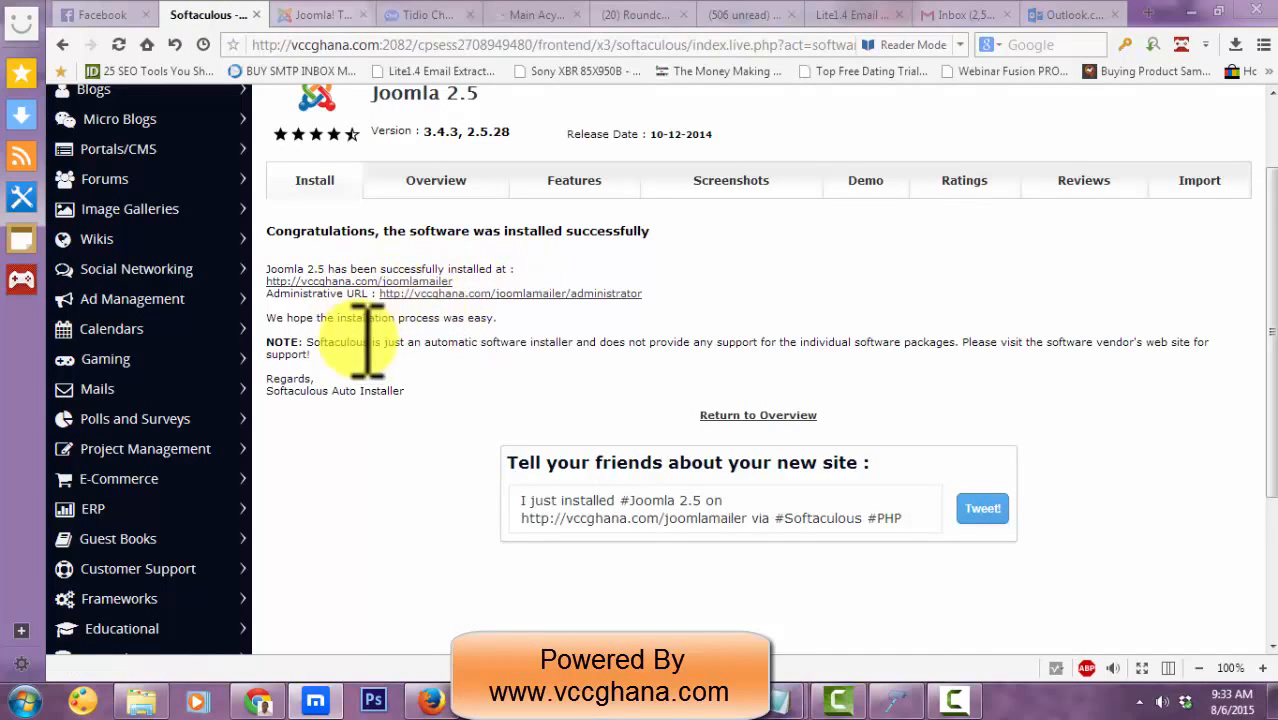
# - Open the Joomla Administrative URL in a new tab and switch to it
pyautogui.rightClick(517, 296)
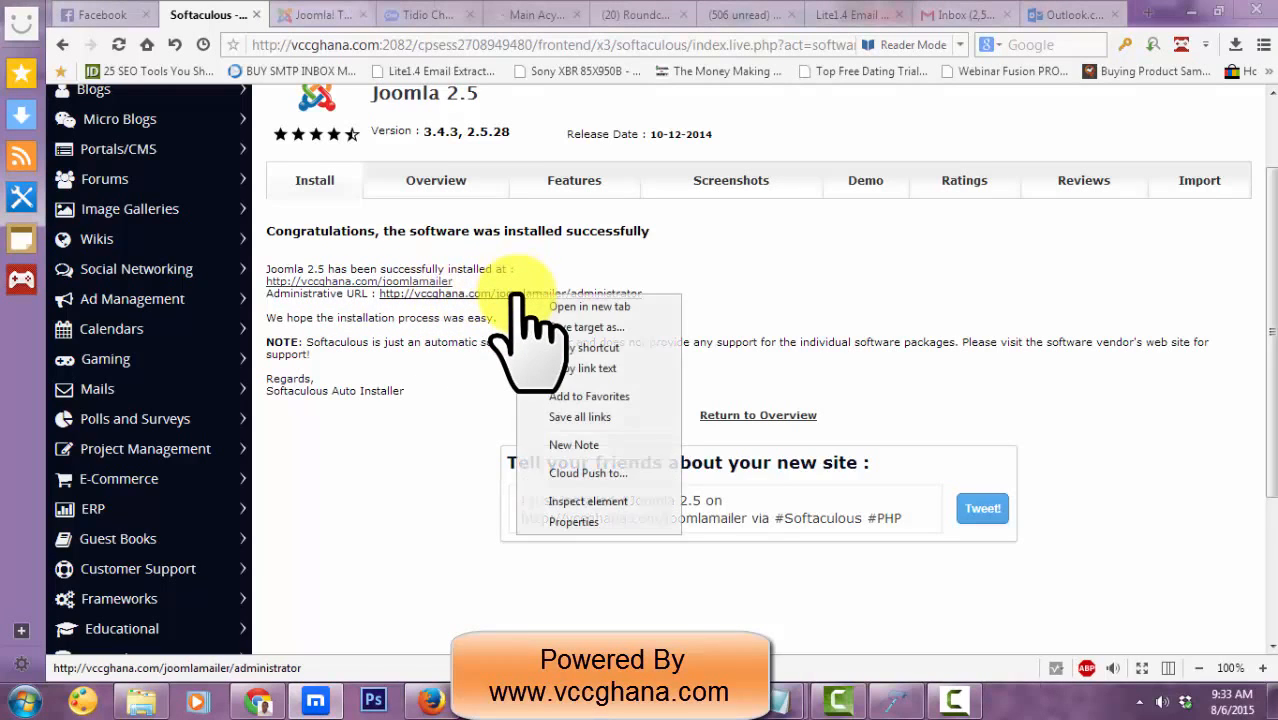
pyautogui.click(580, 297)
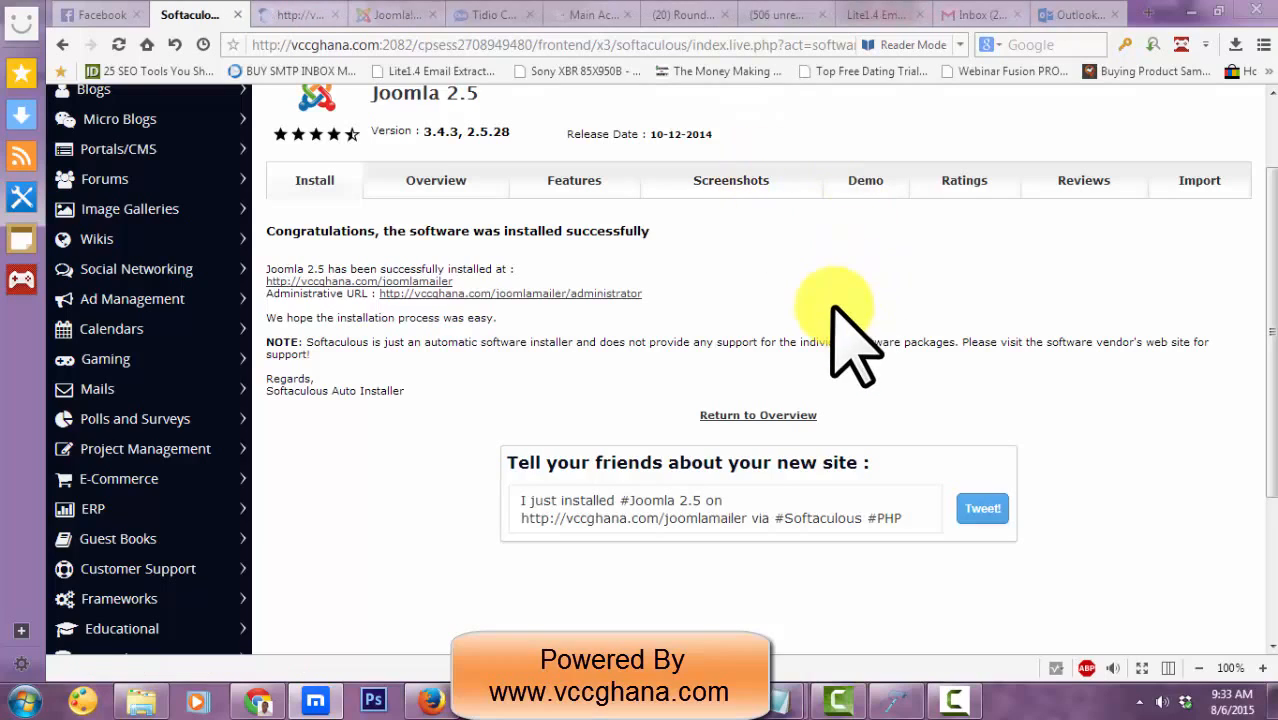
pyautogui.click(290, 15)
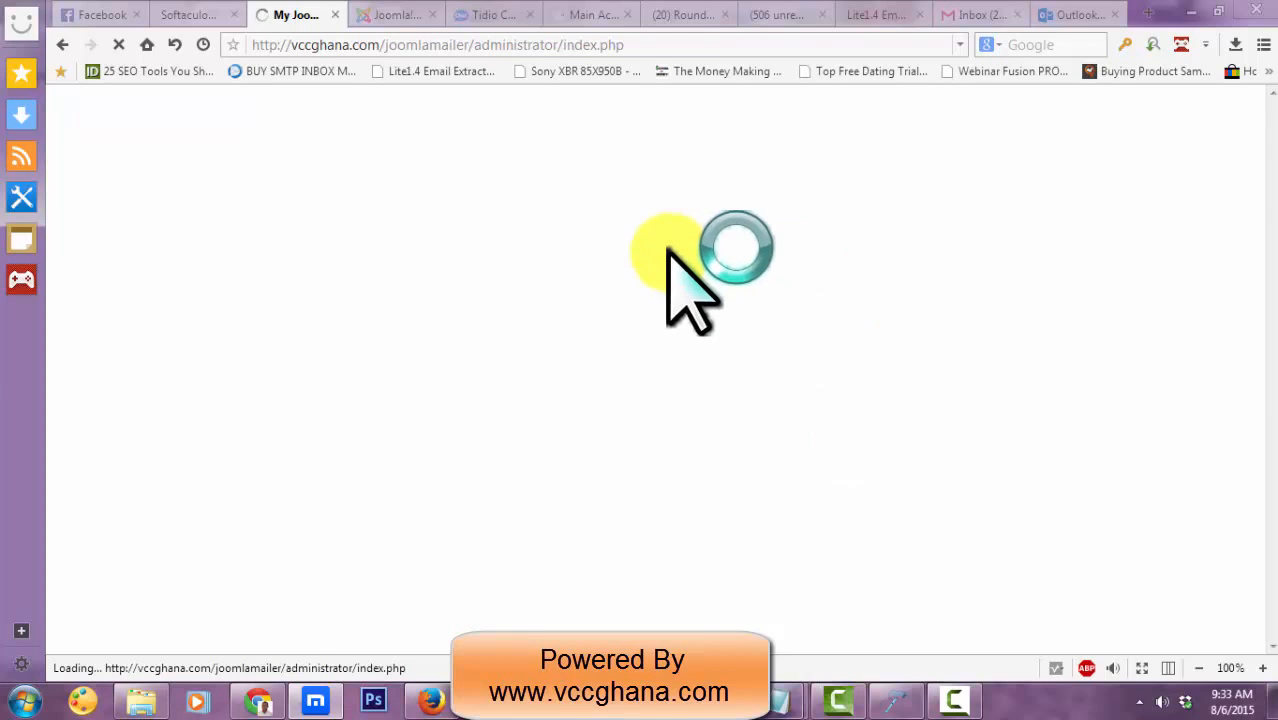
# - Glance at the Acyba AcyMailing site, then return to the Joomla administration tab
pyautogui.click(588, 15)
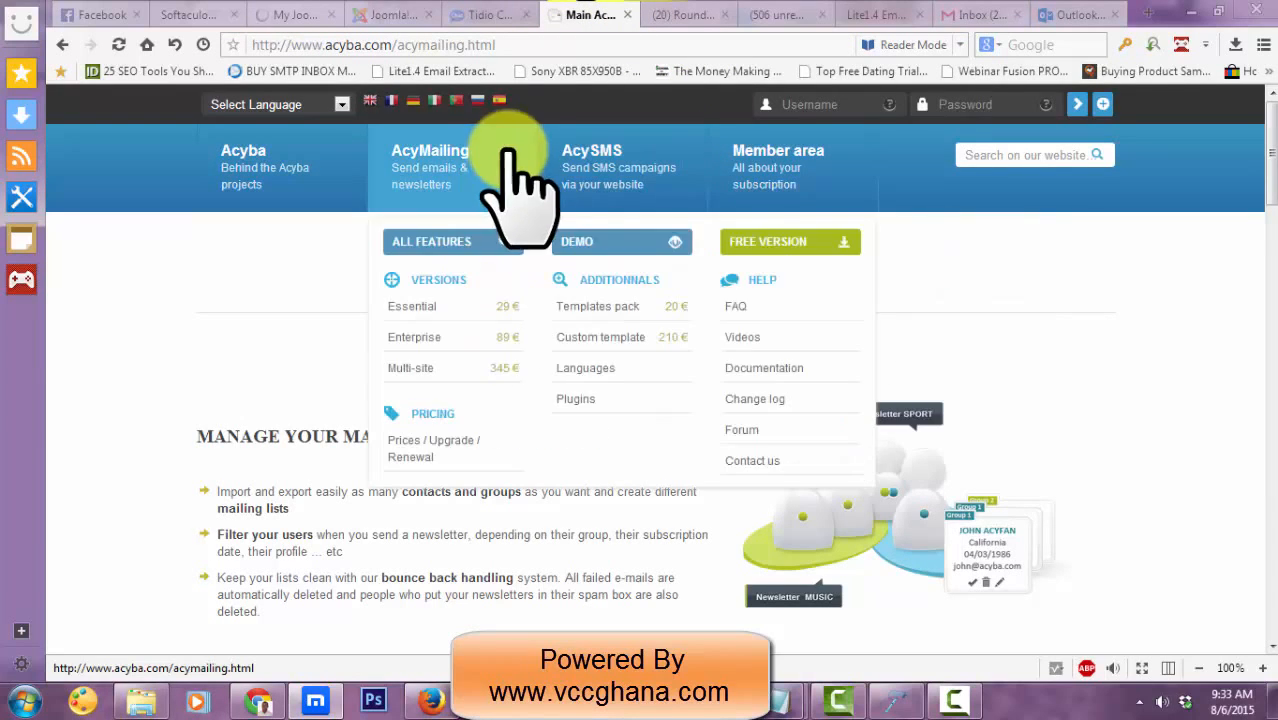
pyautogui.click(296, 16)
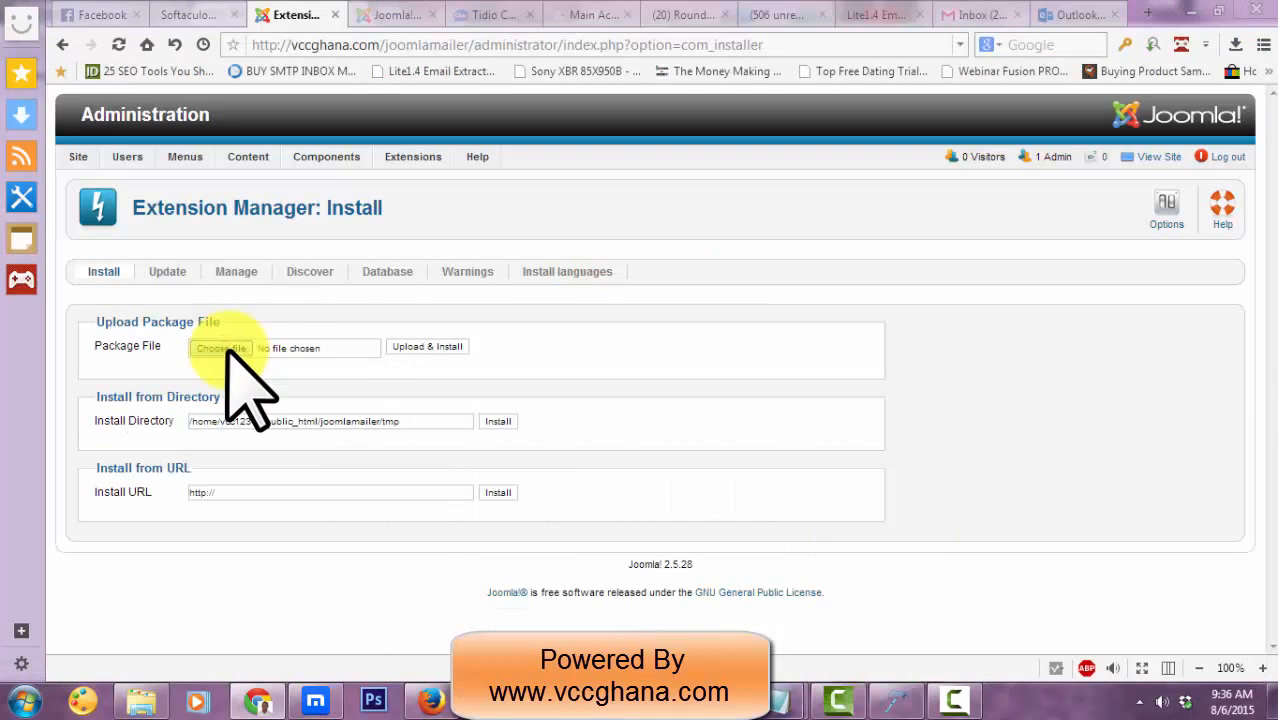
# - Upload and install the com_acymailing_enterprise 3.9.0 zip package
pyautogui.click(246, 356)
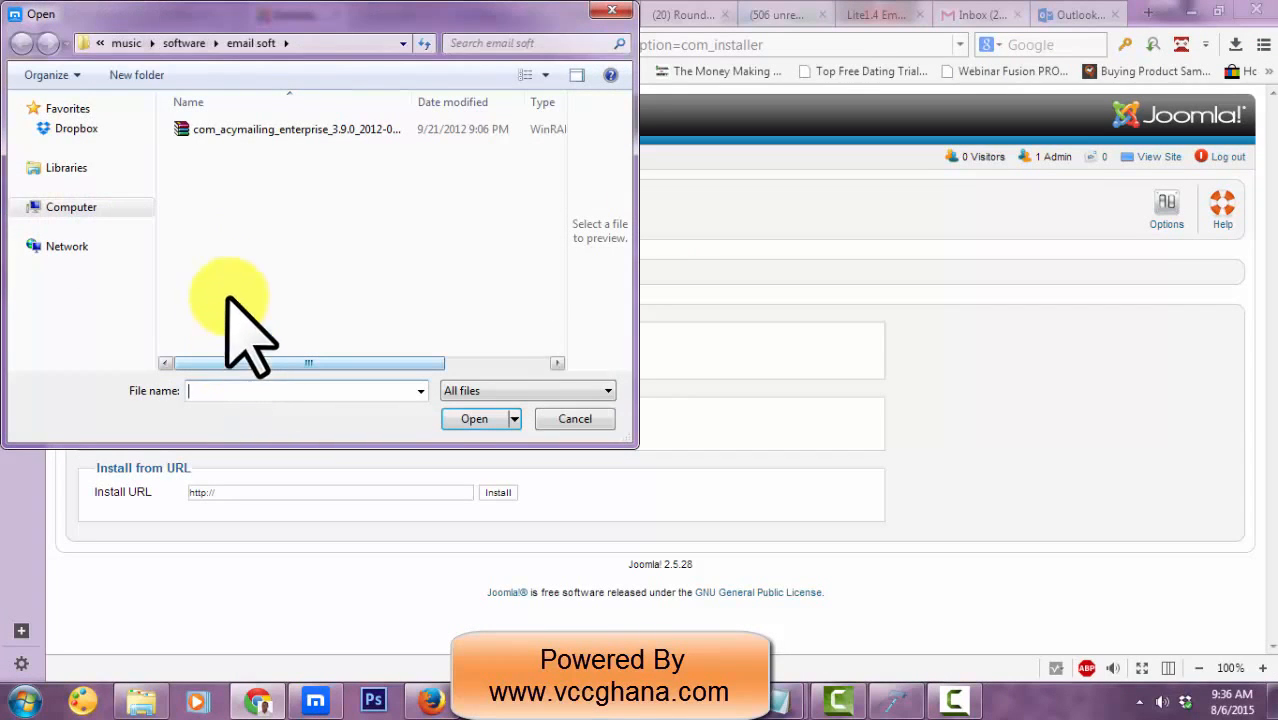
pyautogui.click(257, 128)
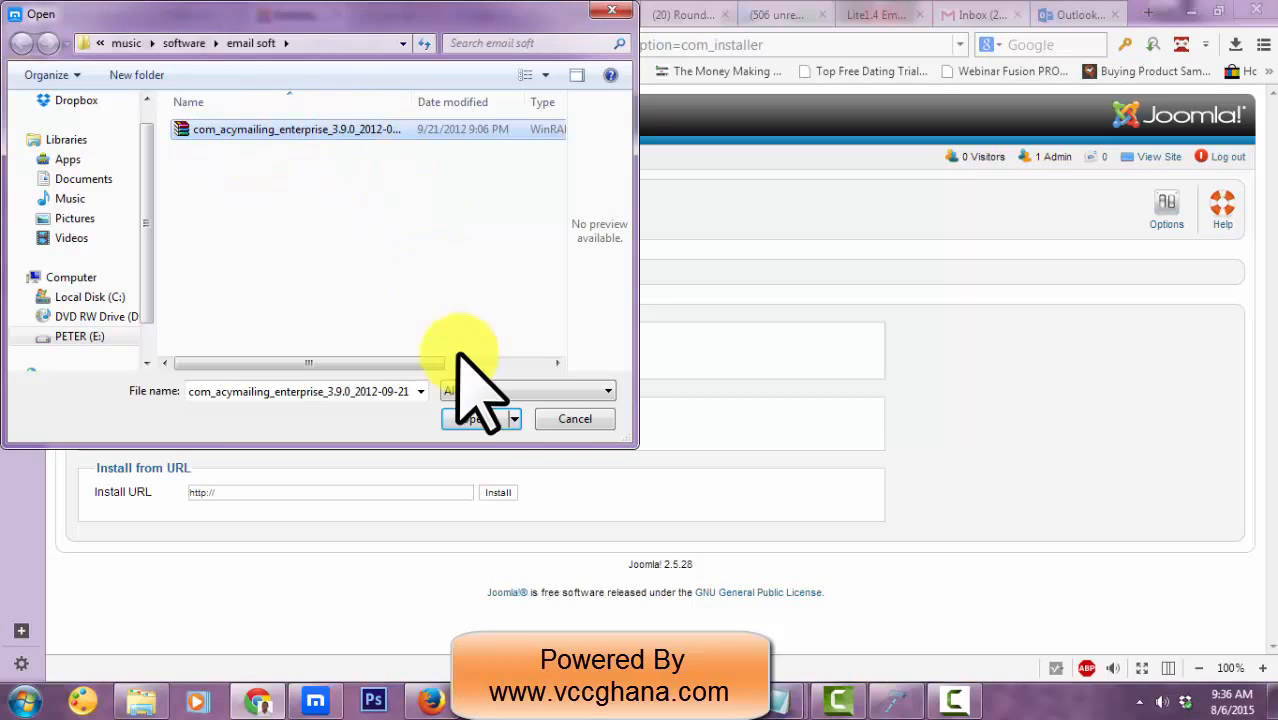
pyautogui.click(473, 419)
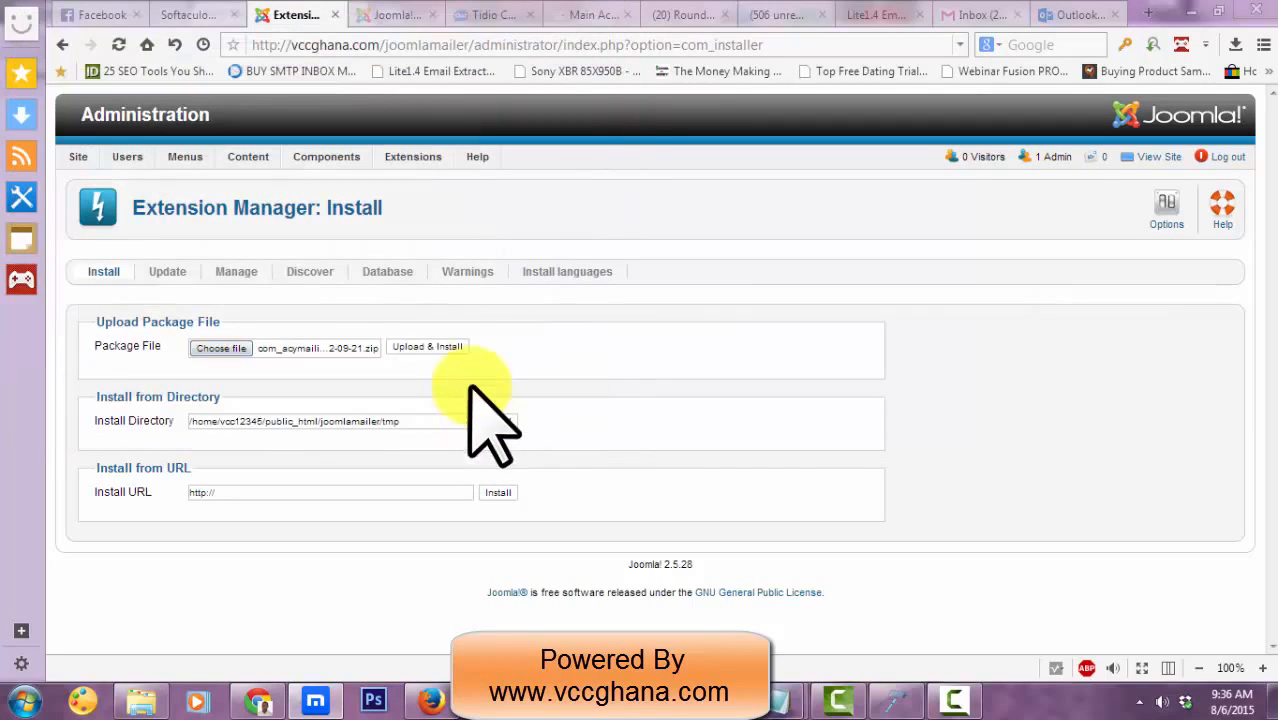
pyautogui.click(430, 346)
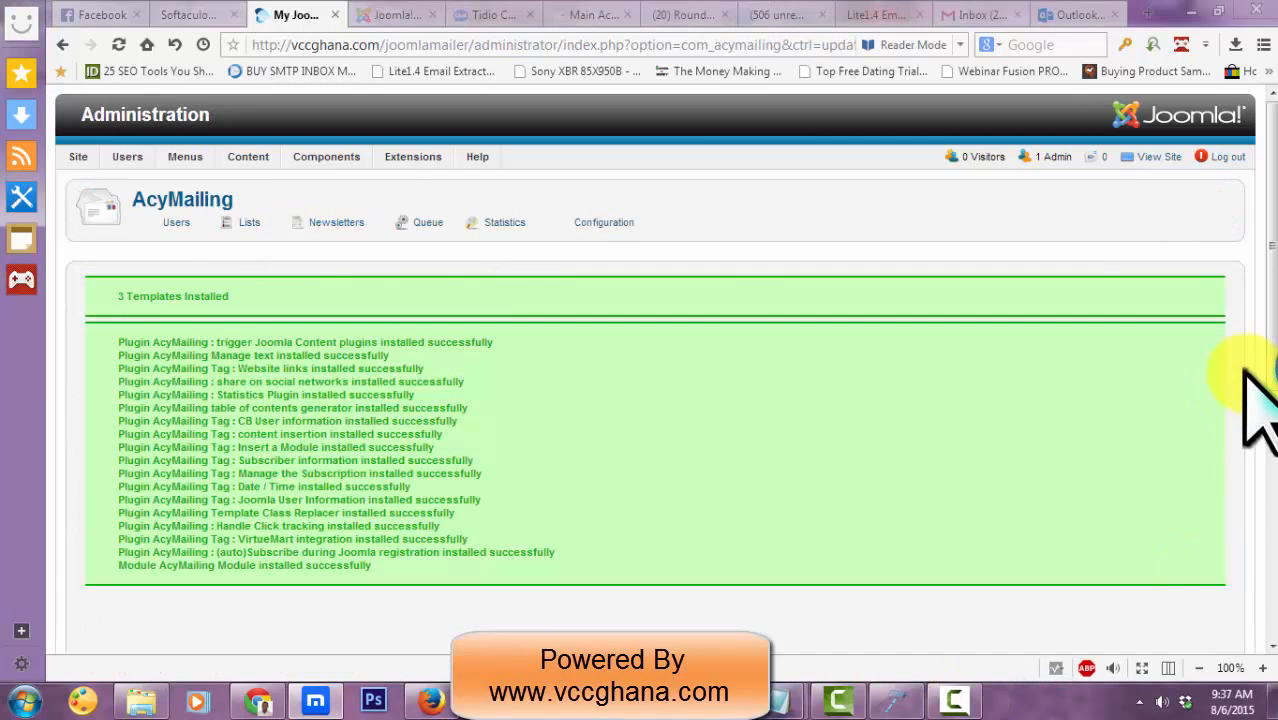
# - Open AcyMailing from the Components menu to reach its dashboard
pyautogui.moveTo(1272, 260); pyautogui.dragTo(1275, 317)
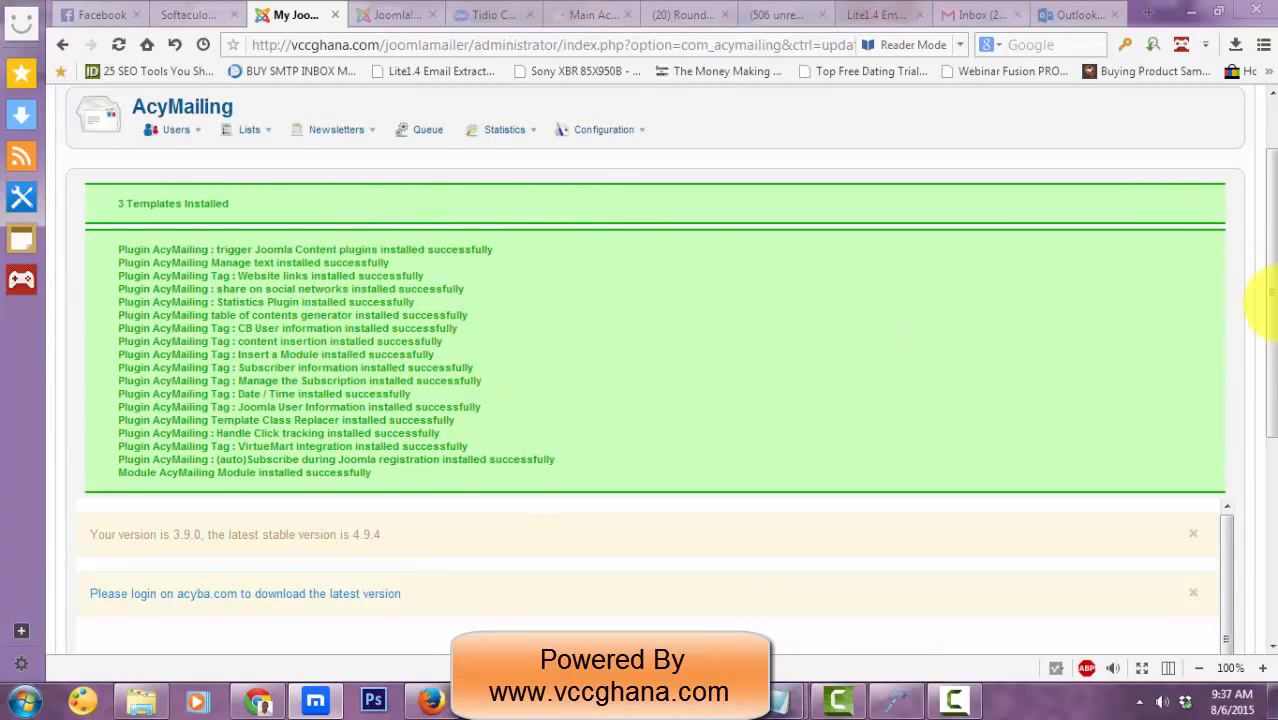
pyautogui.moveTo(1275, 308); pyautogui.dragTo(1257, 143)
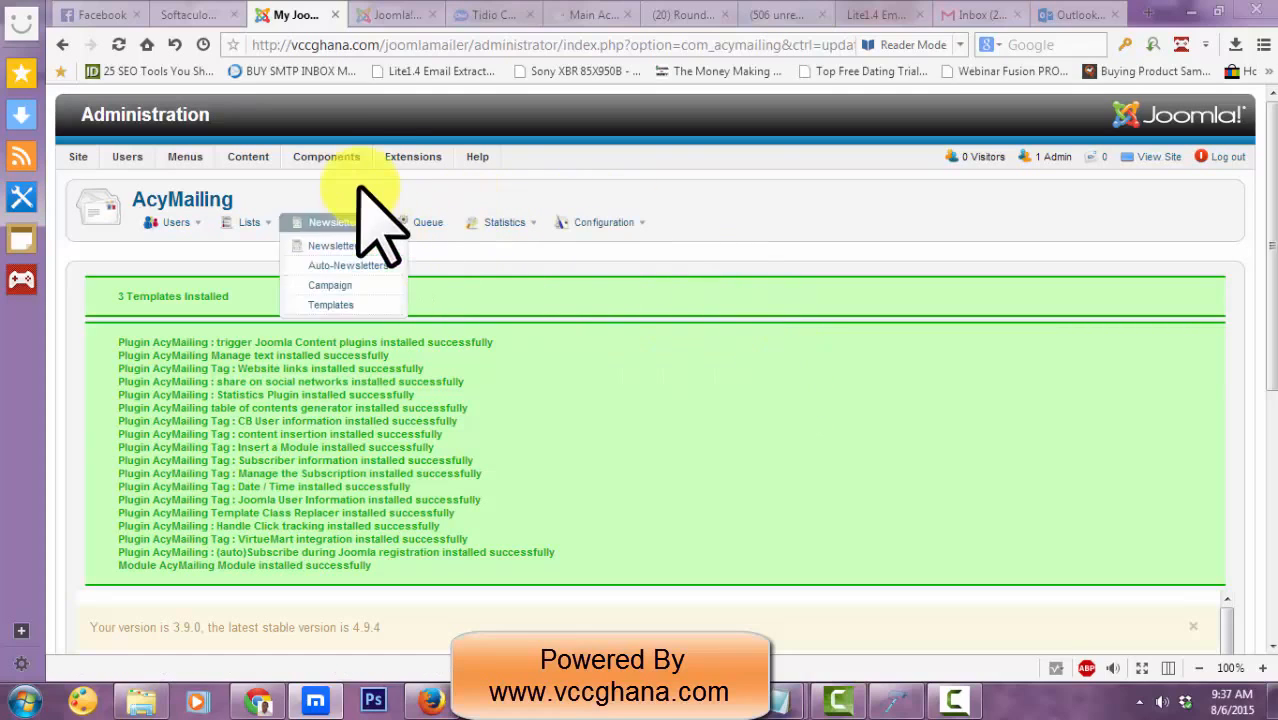
pyautogui.moveTo(348, 155)
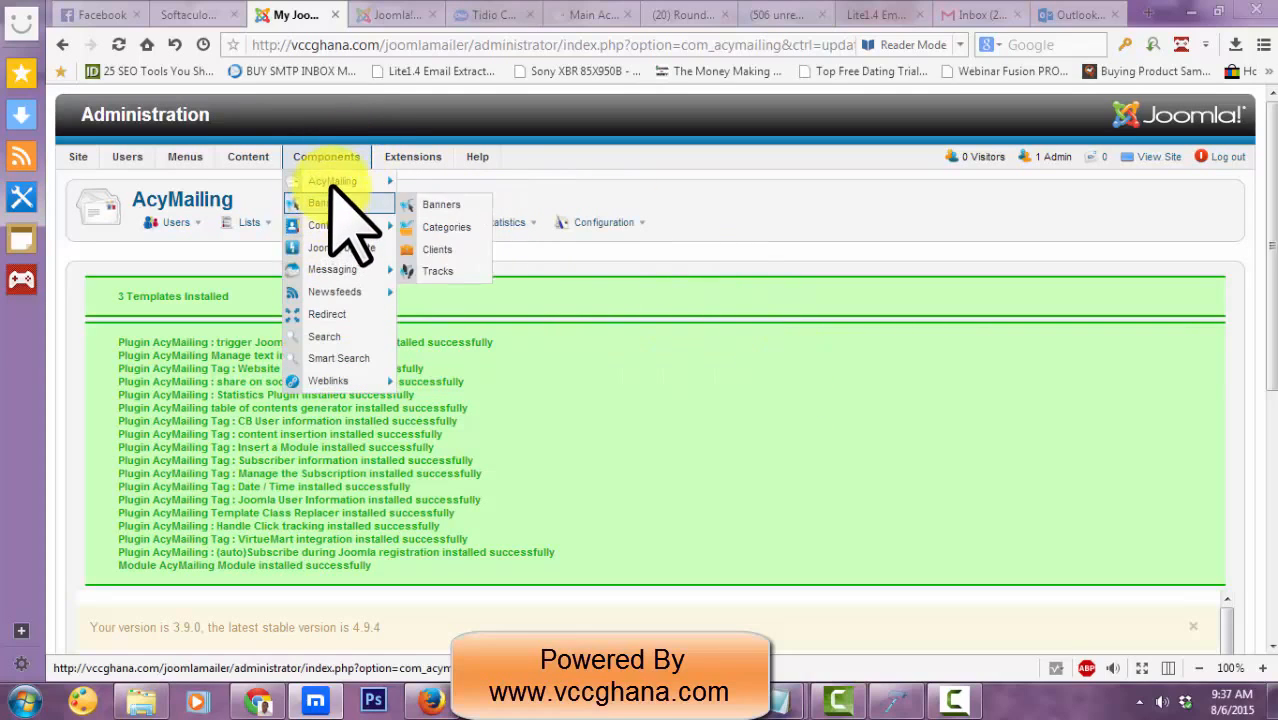
pyautogui.moveTo(330, 183)
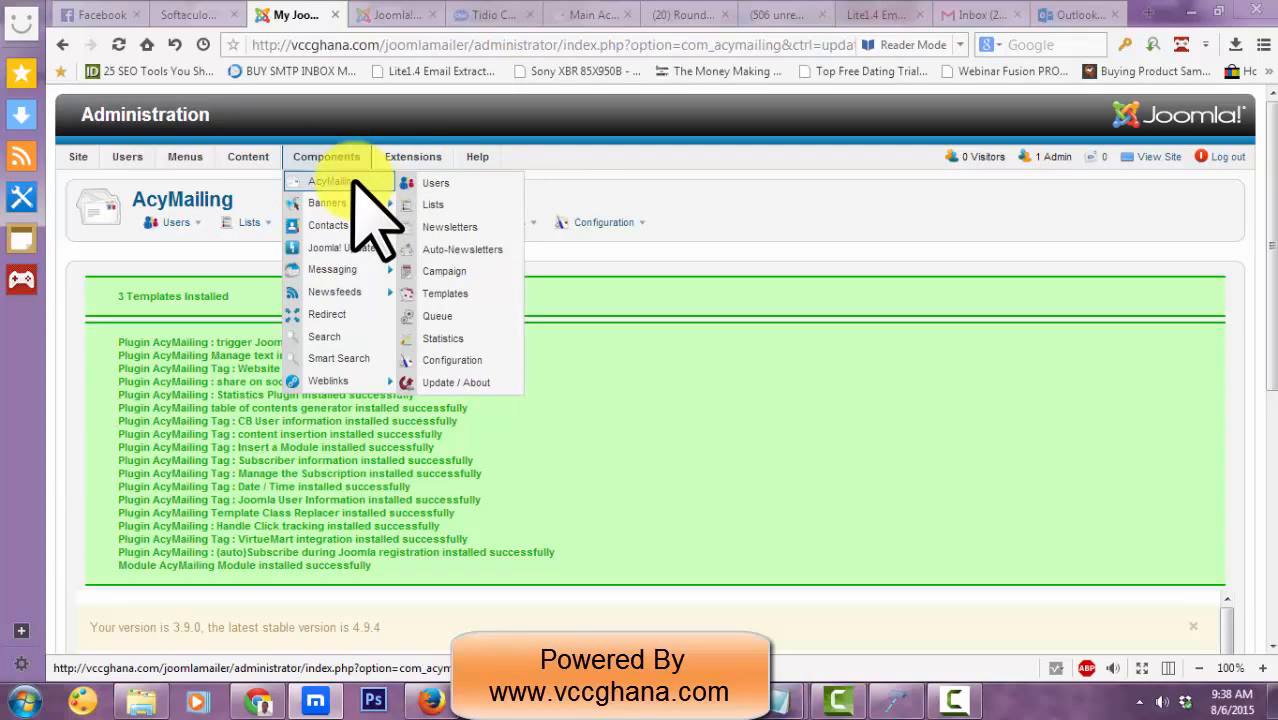
pyautogui.click(352, 181)
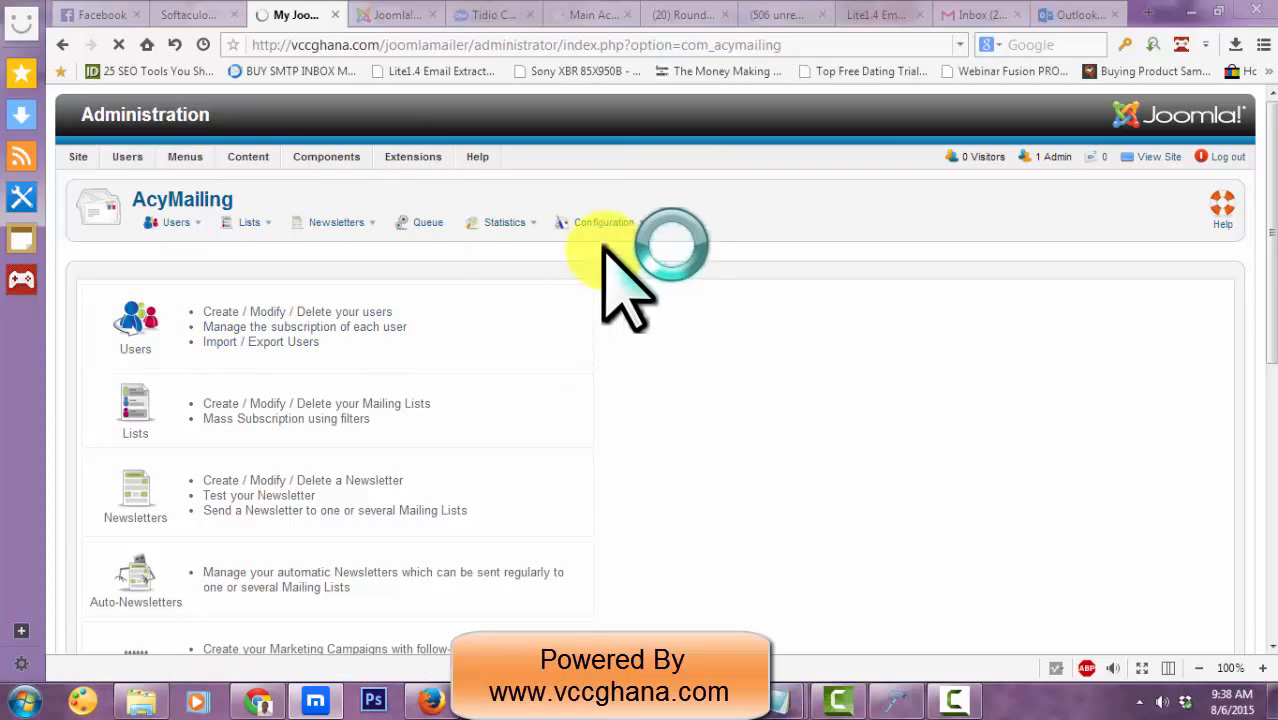
# - Open AcyMailing Configuration and select the default From Name to replace it
pyautogui.moveTo(597, 222)
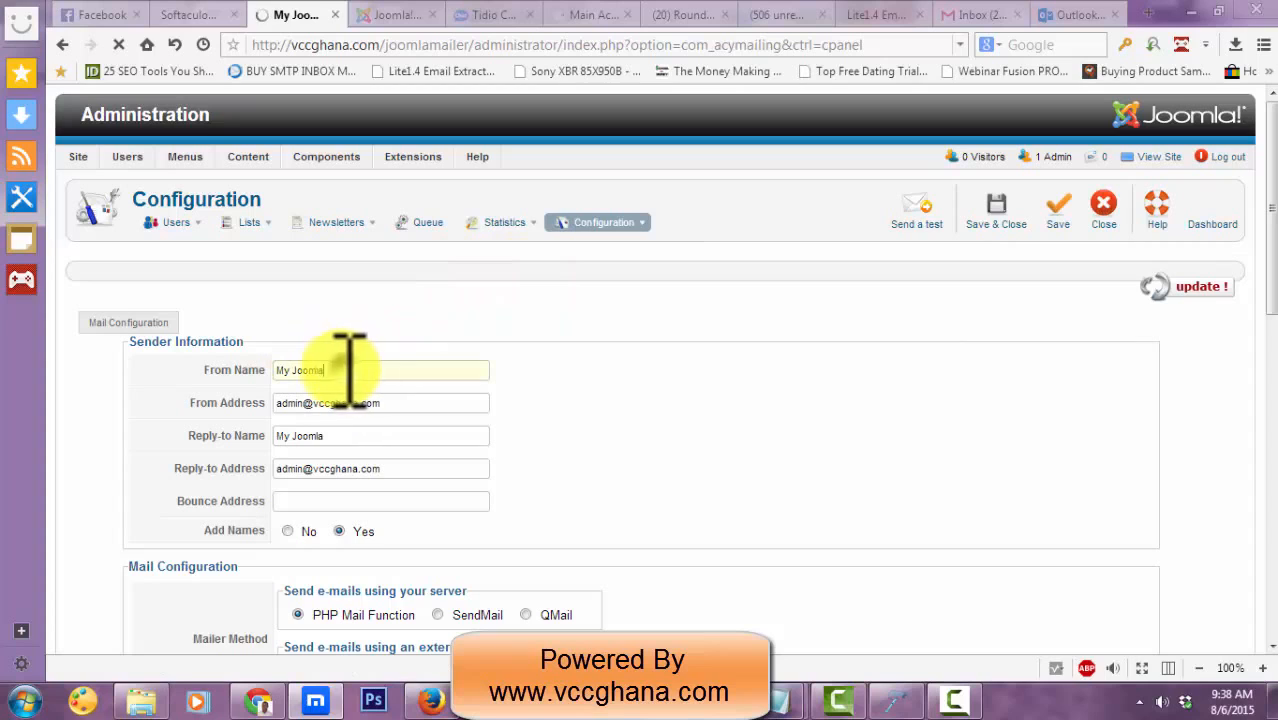
pyautogui.moveTo(350, 370); pyautogui.dragTo(274, 370)
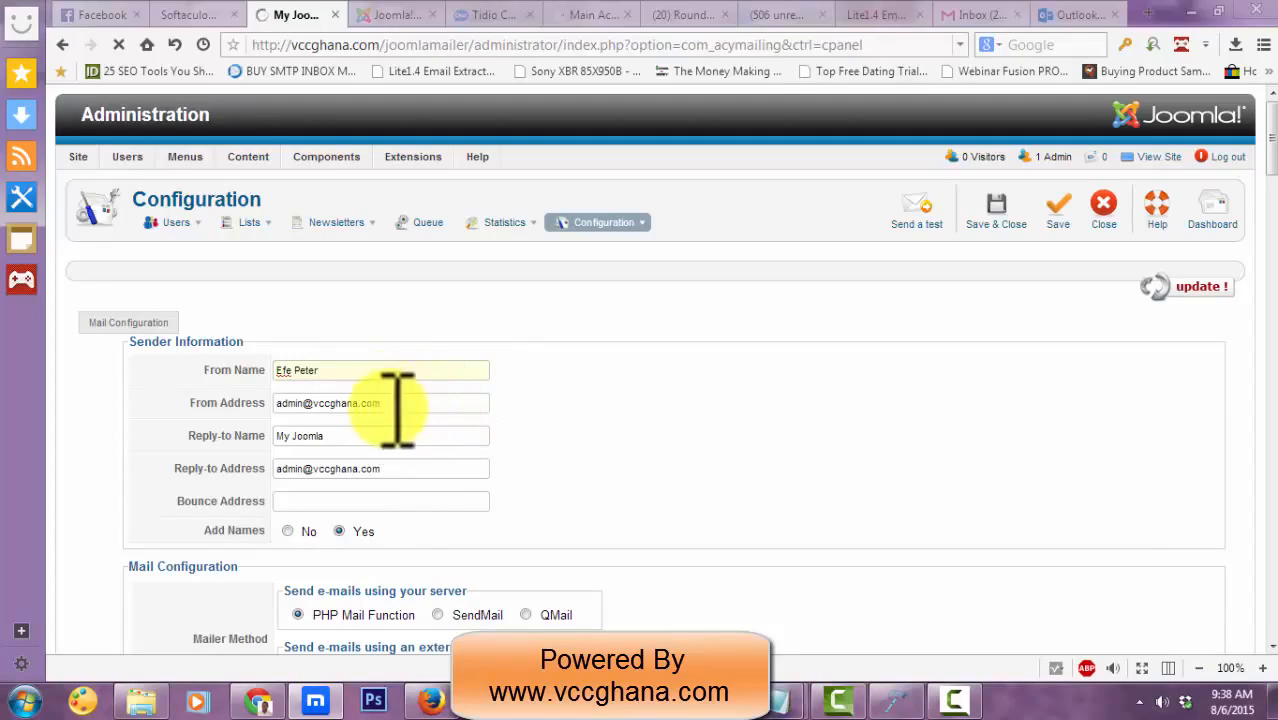
# - Change the From Address to the site's info mailbox and paste it into Reply-to Address
pyautogui.moveTo(391, 405); pyautogui.dragTo(266, 402)
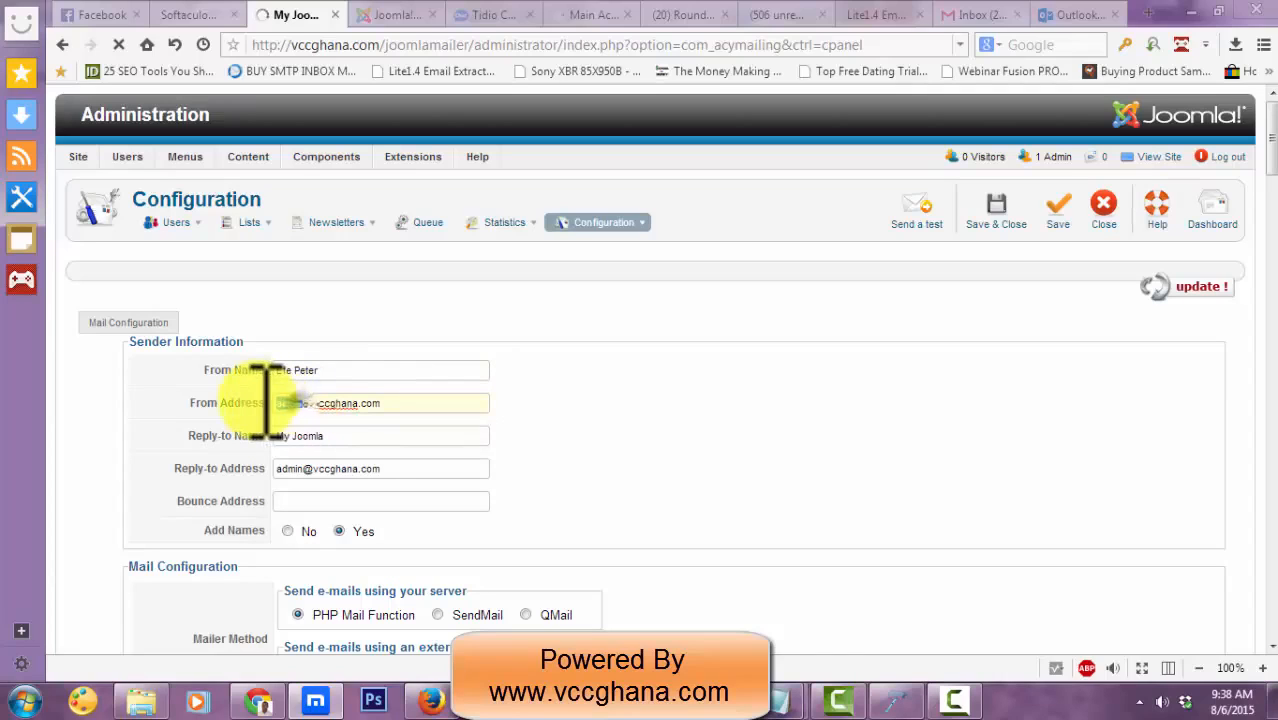
pyautogui.write('in')
pyautogui.click(556, 408)
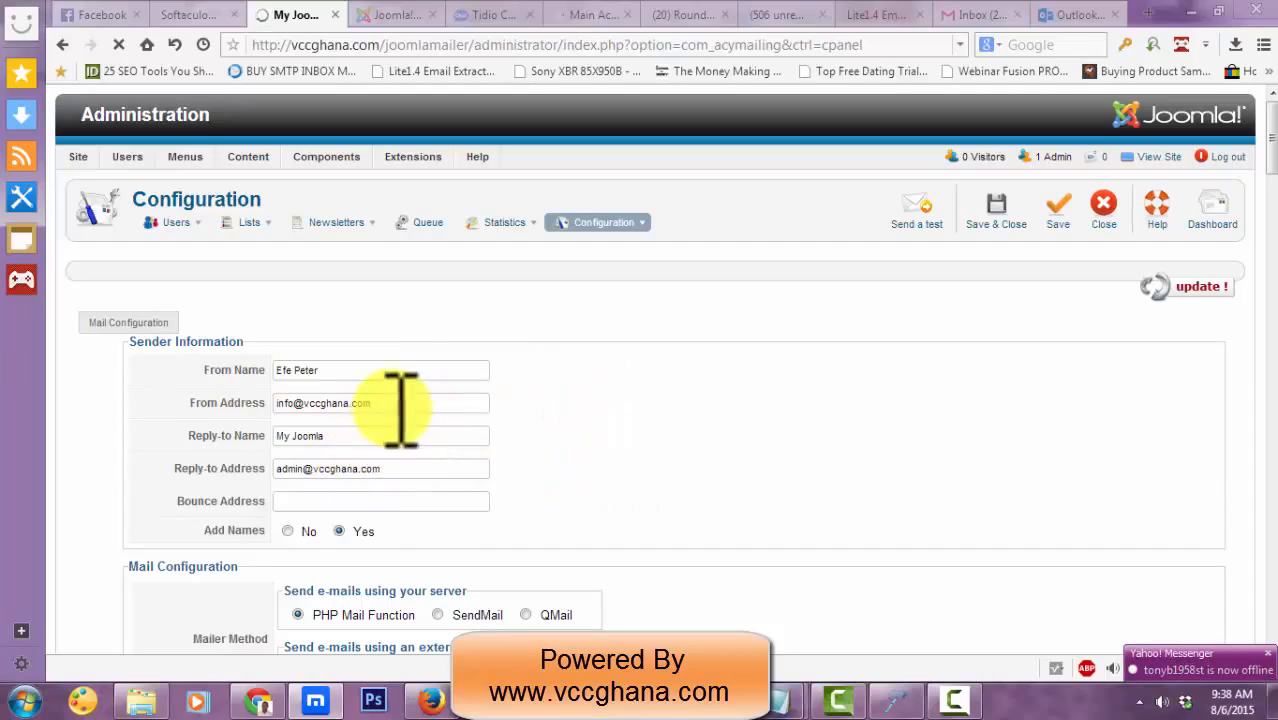
pyautogui.moveTo(408, 406); pyautogui.dragTo(251, 406)
pyautogui.hotkey('ctrl', 'c')
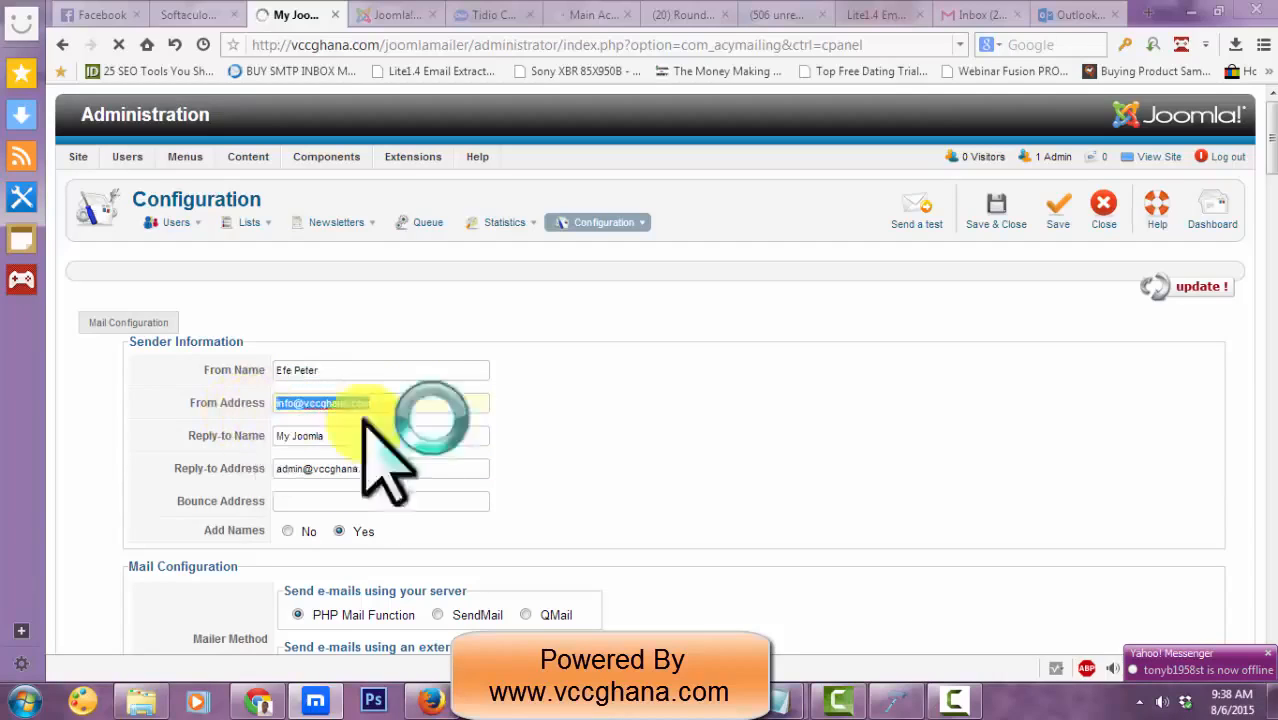
pyautogui.moveTo(389, 467); pyautogui.dragTo(254, 468)
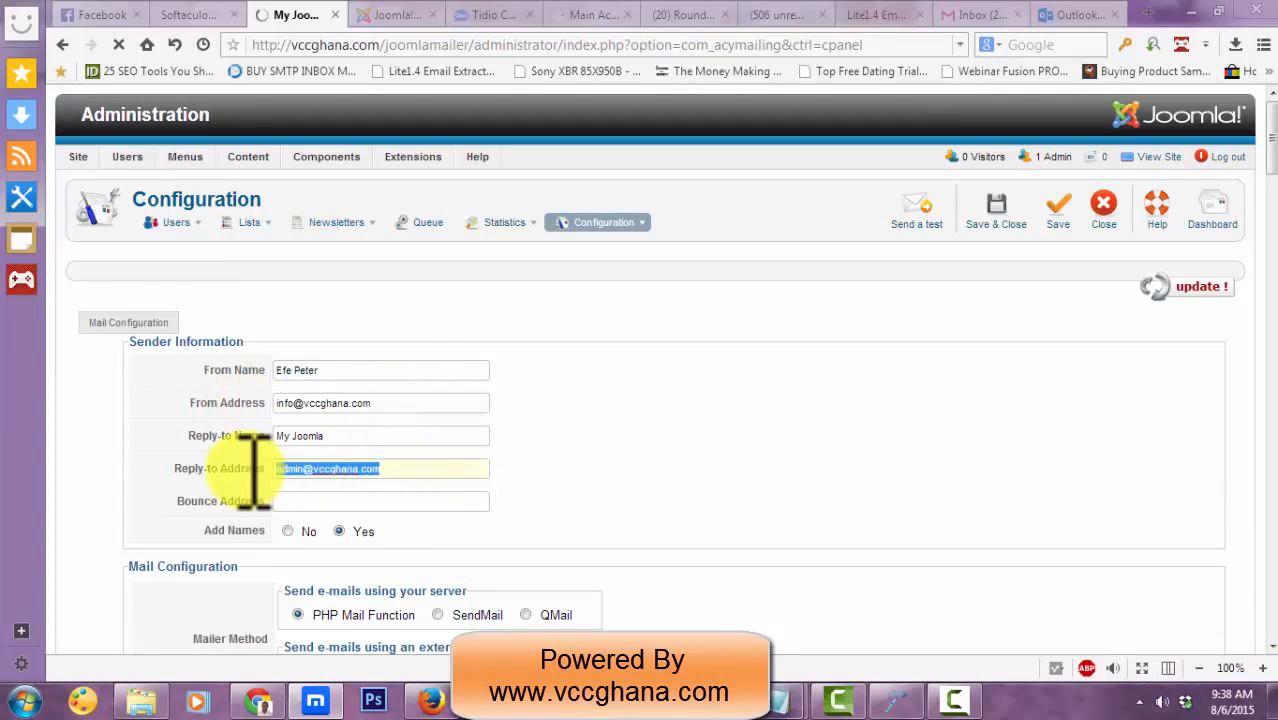
pyautogui.hotkey('ctrl', 'v')
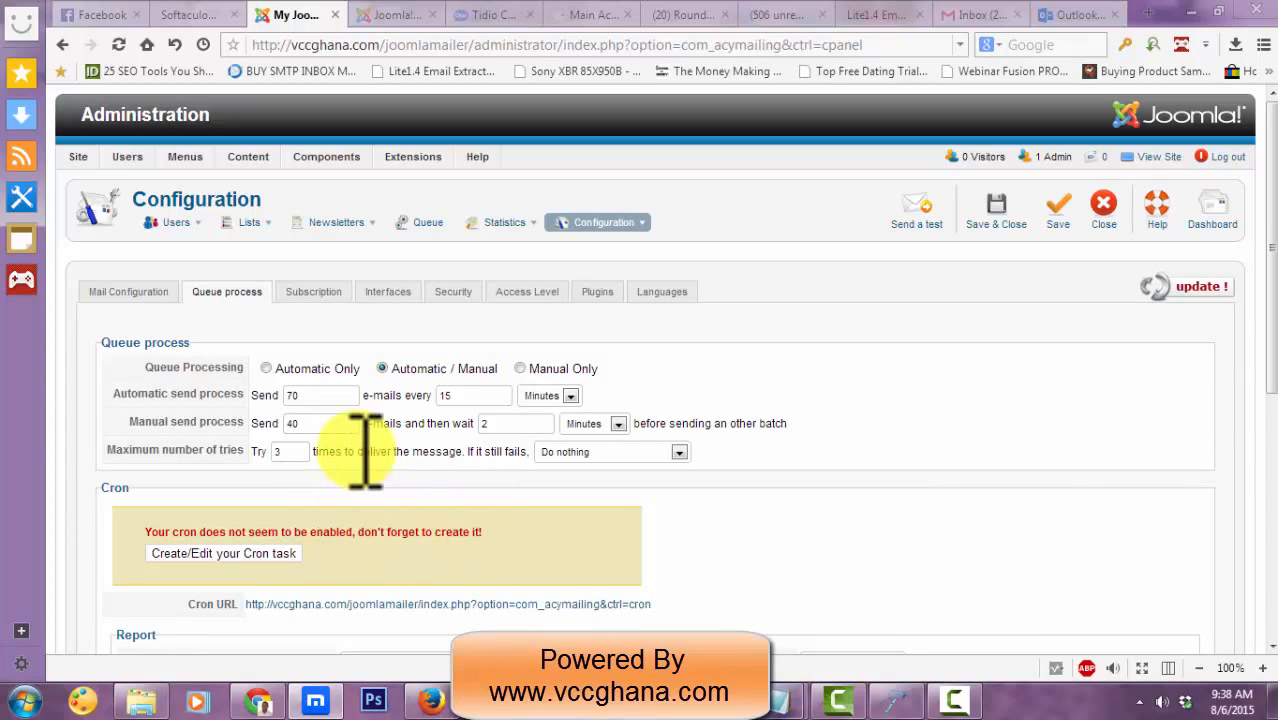
# - Return to the sender information settings and save the configuration
pyautogui.click(125, 292)
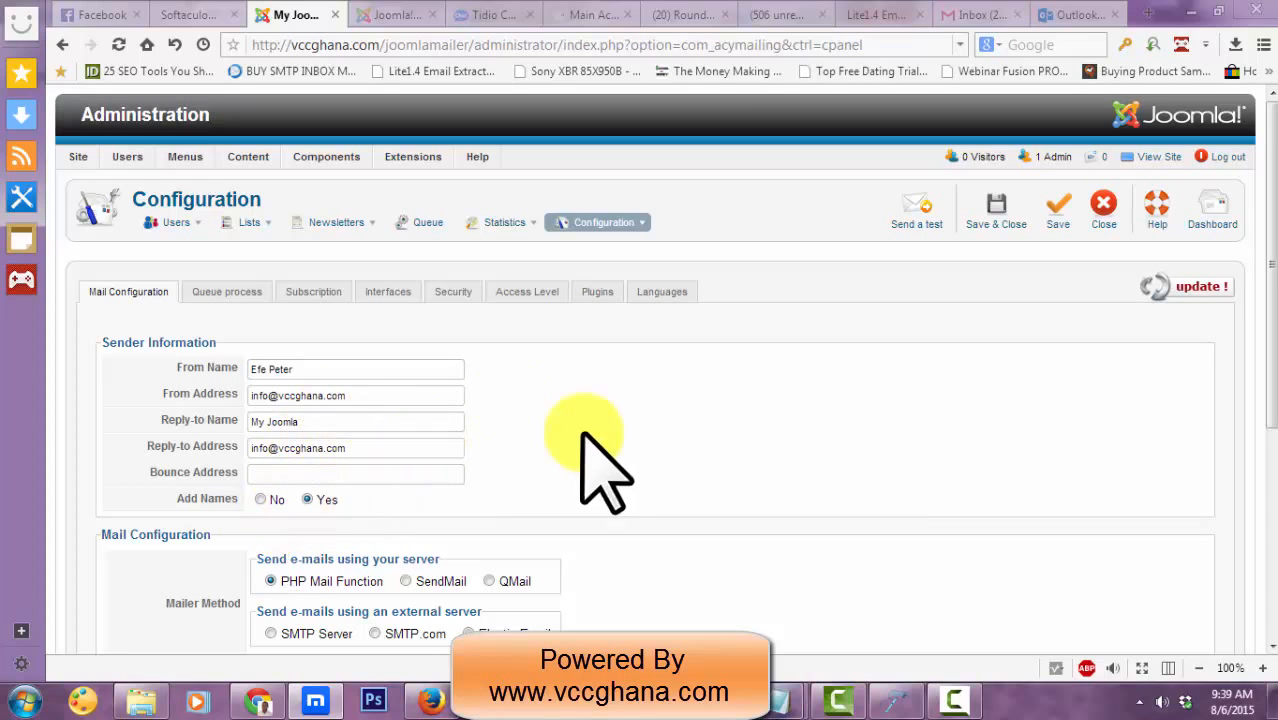
pyautogui.scroll(-2, 1254, 352)
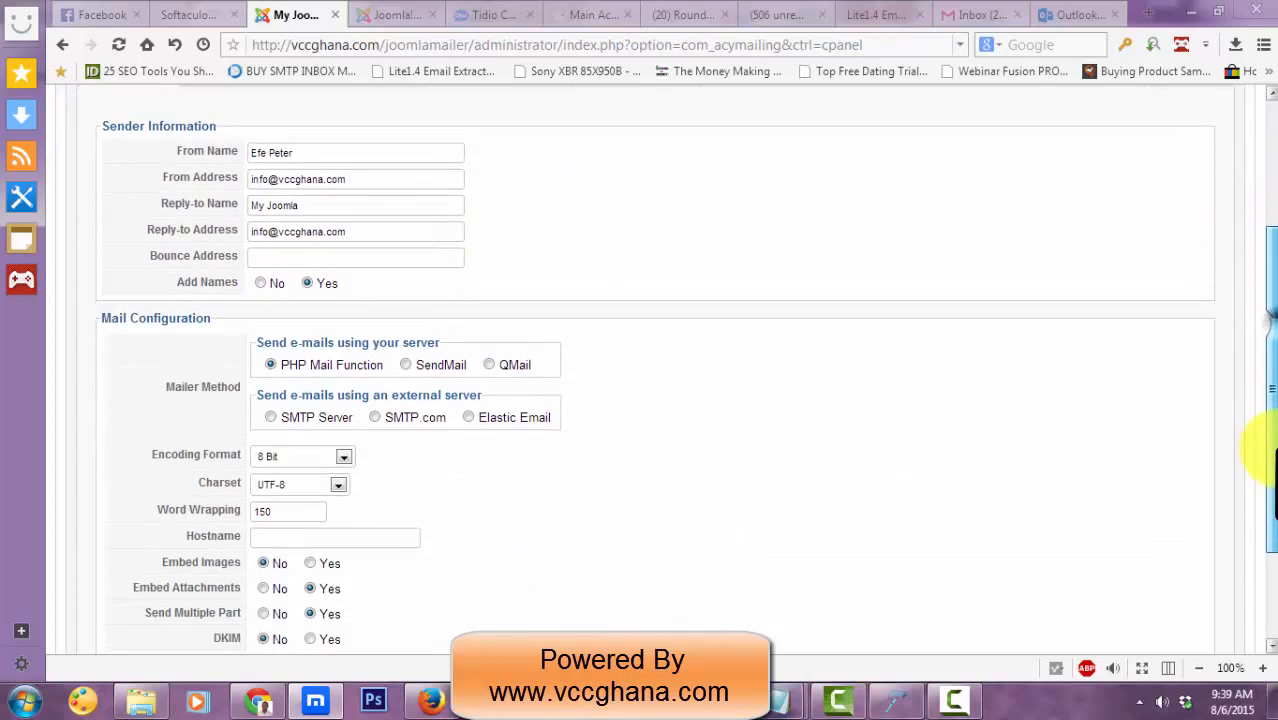
pyautogui.scroll(2, 1260, 293)
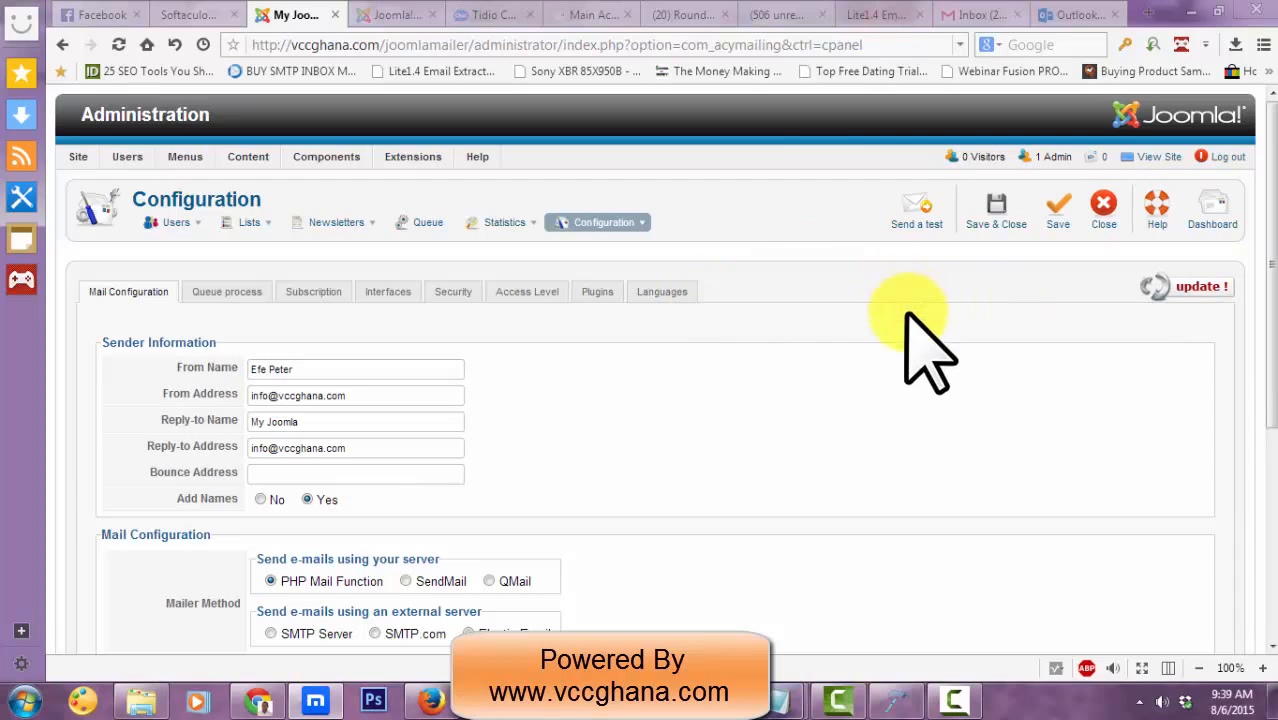
pyautogui.click(1058, 210)
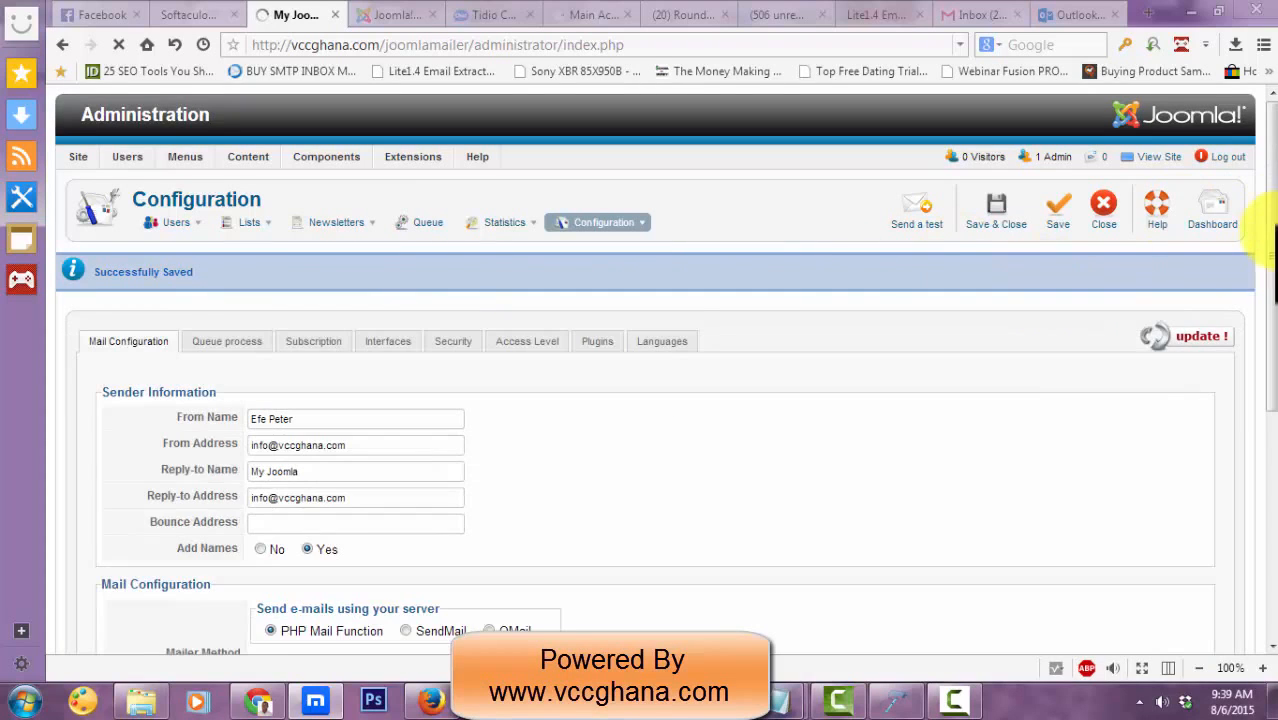
pyautogui.scroll(-1, 1265, 212)
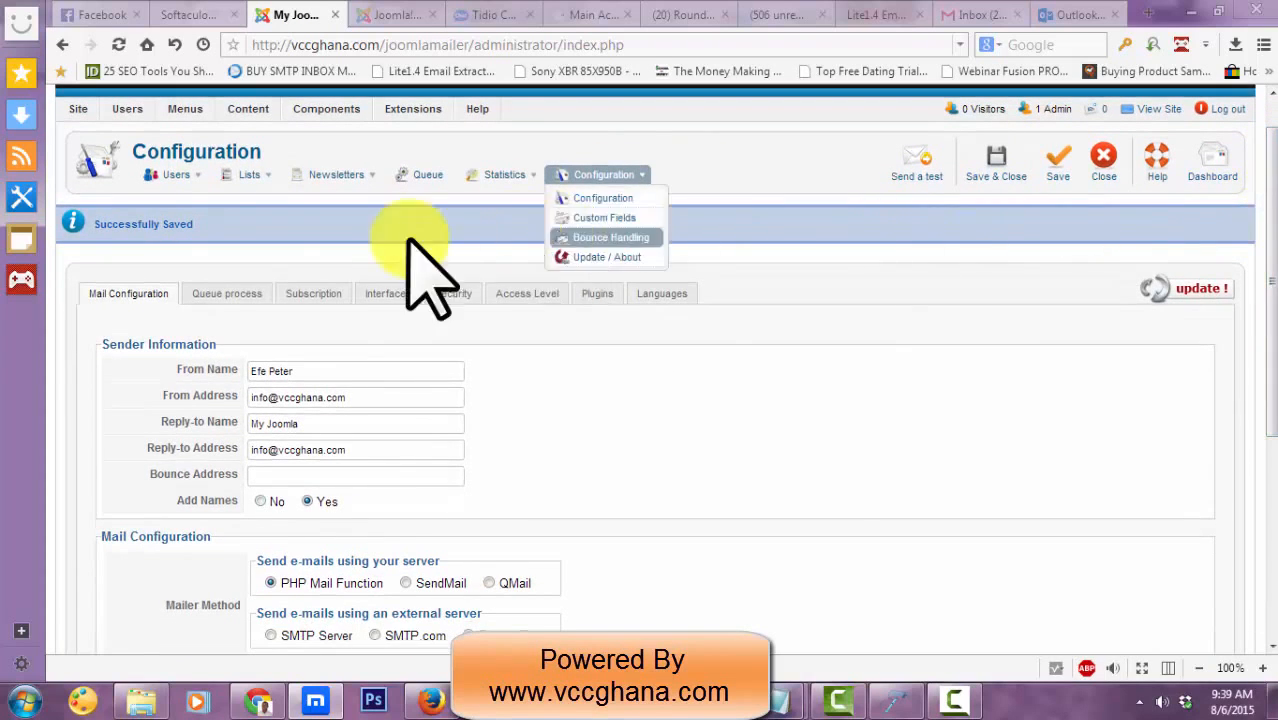
# - Set queue processing to Automatic Only, sending 300 e-mails every 5 minutes, and save
pyautogui.click(232, 295)
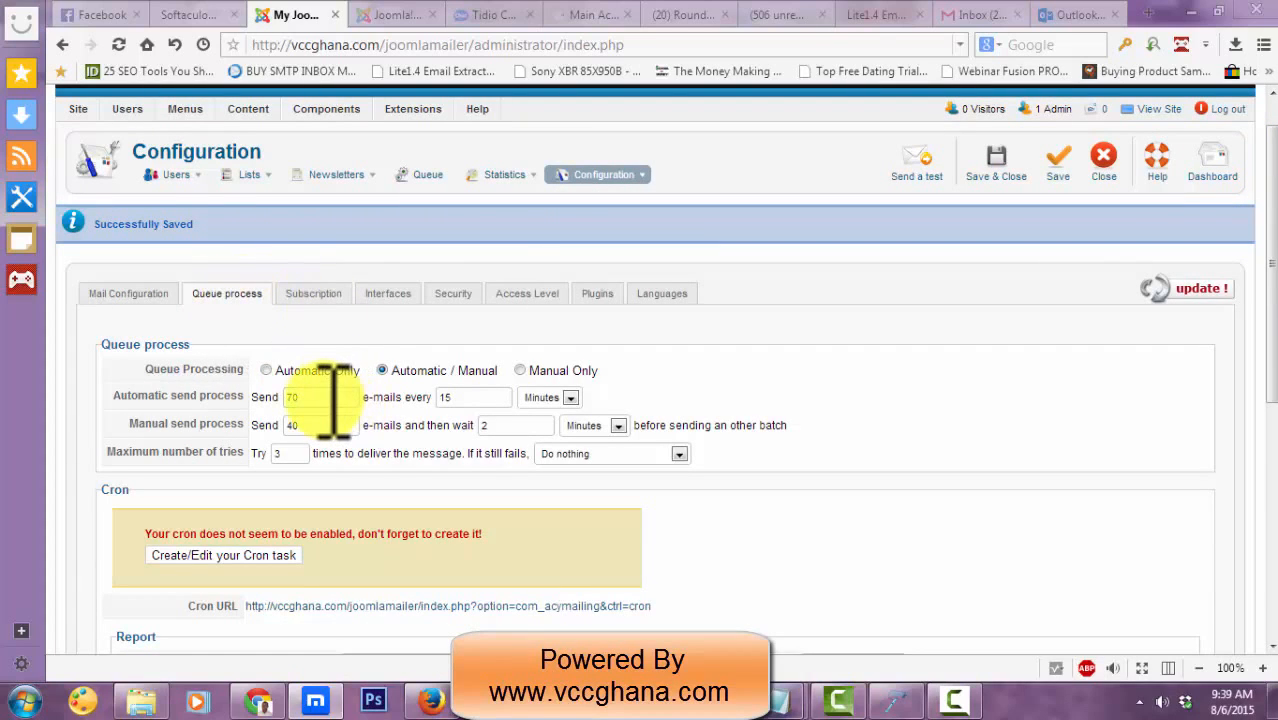
pyautogui.click(266, 370)
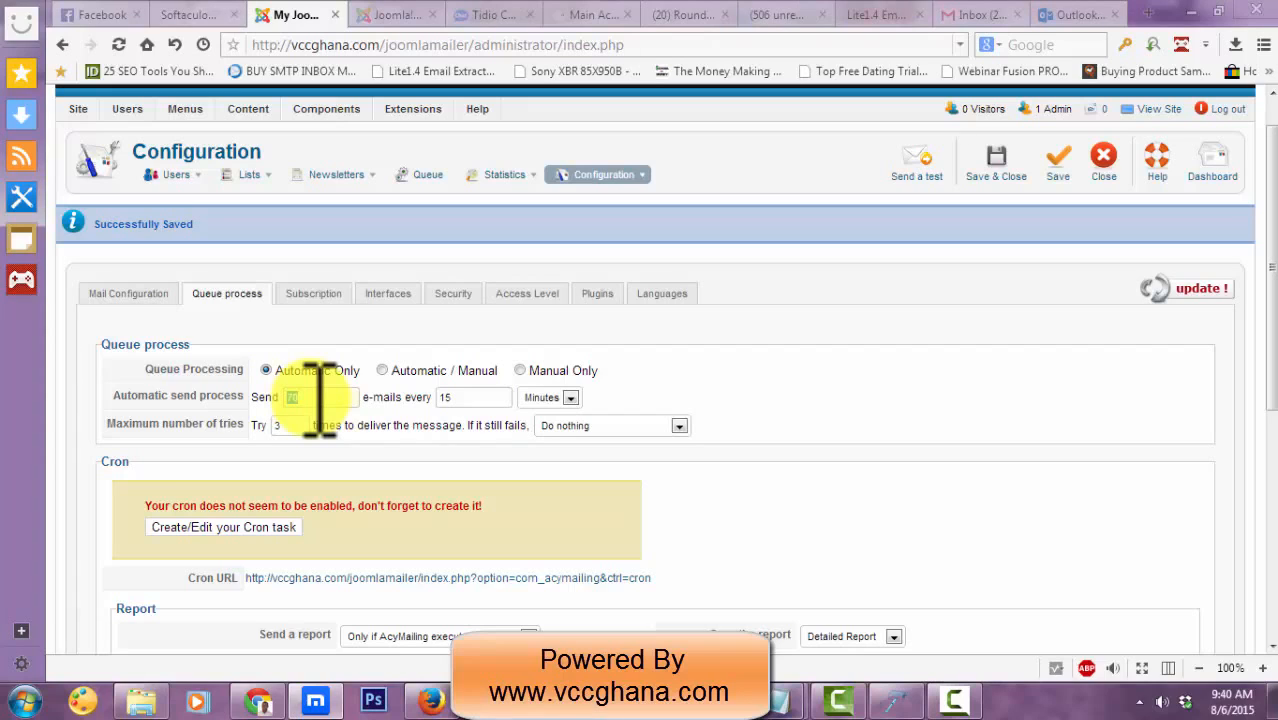
pyautogui.write('300')
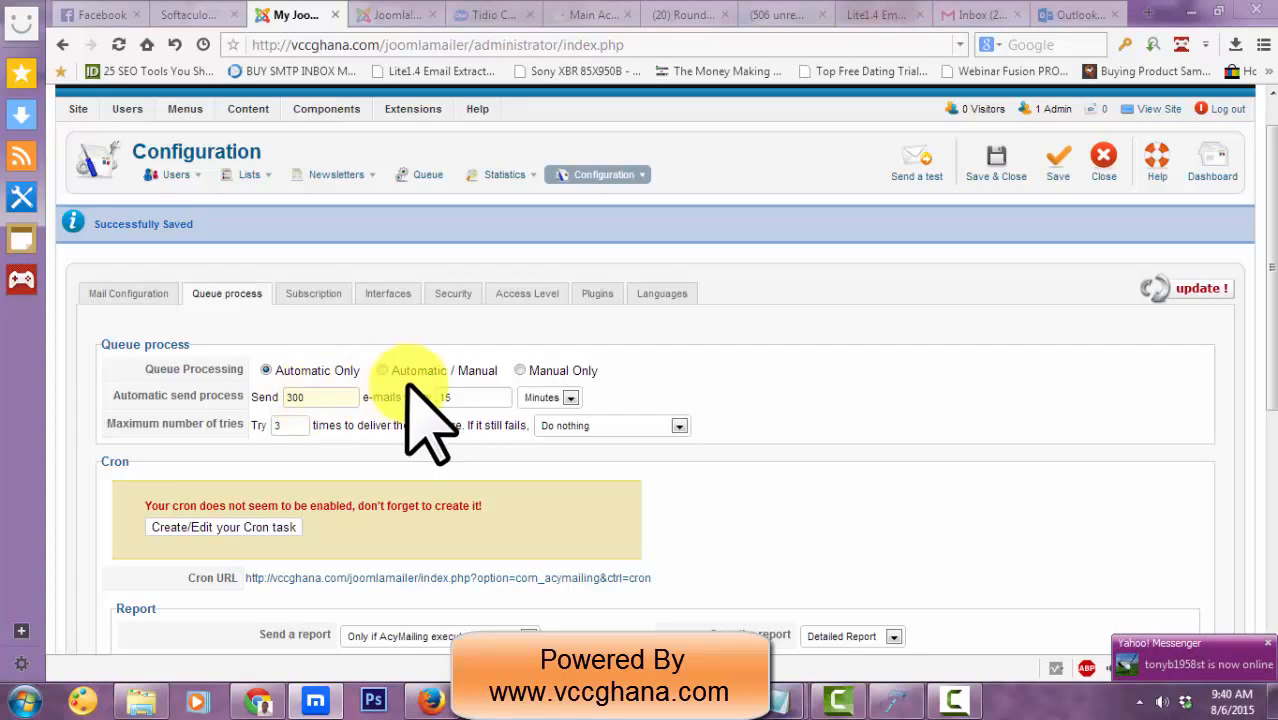
pyautogui.click(446, 397)
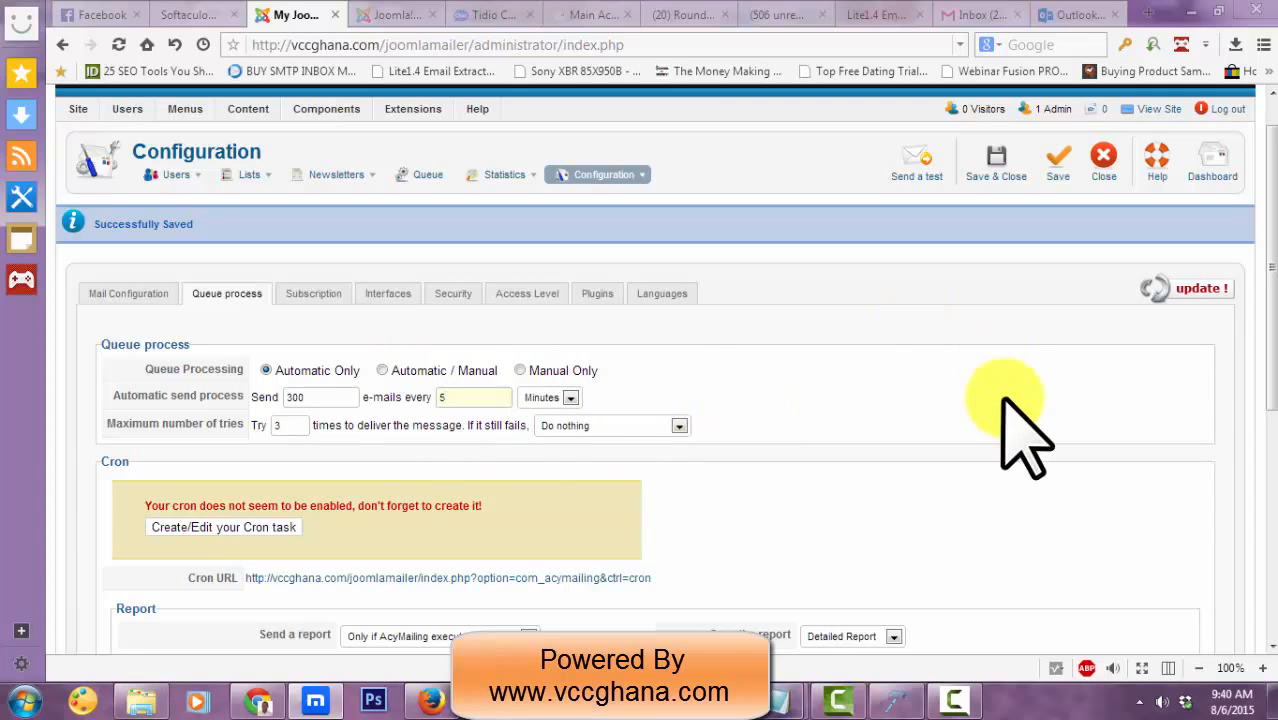
pyautogui.moveTo(1272, 290)
pyautogui.mouseDown()
pyautogui.moveTo(1272, 385)
pyautogui.moveTo(1272, 300)
pyautogui.mouseUp()
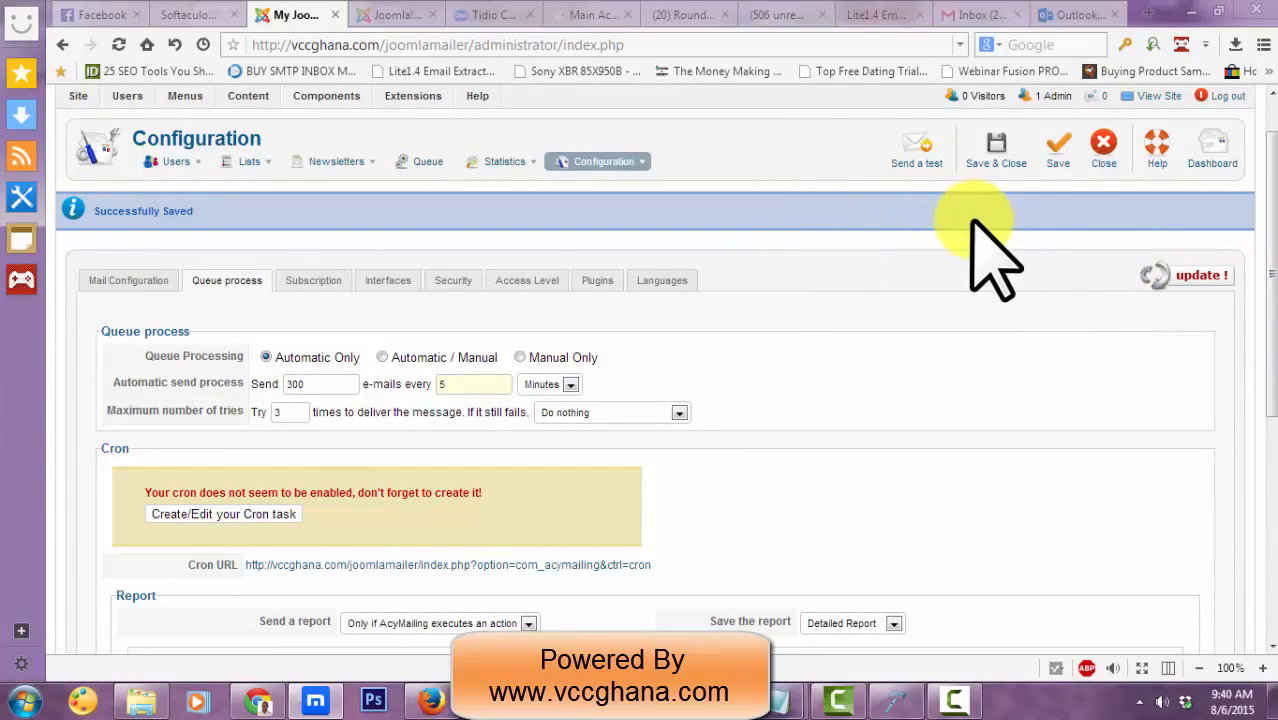
pyautogui.click(1060, 150)
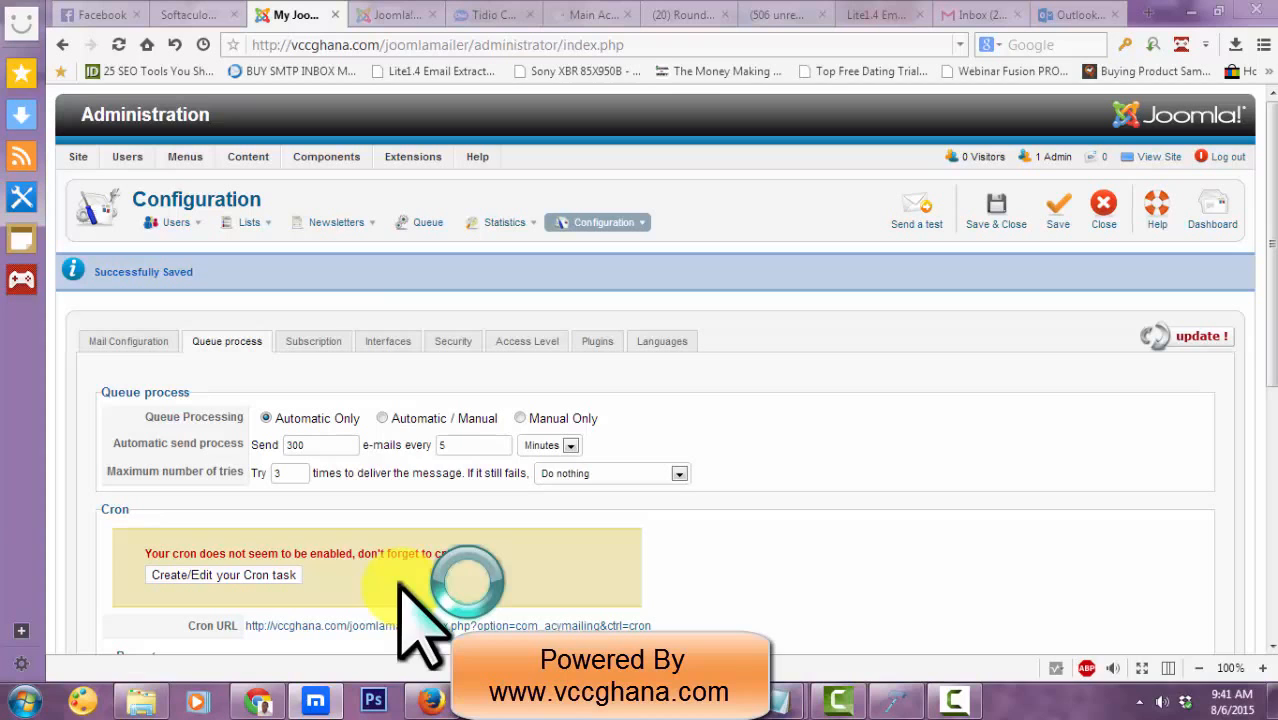
# - Go from the Softaculous installer to cPanel's Cron Jobs page
pyautogui.click(200, 16)
pyautogui.click(1272, 250)
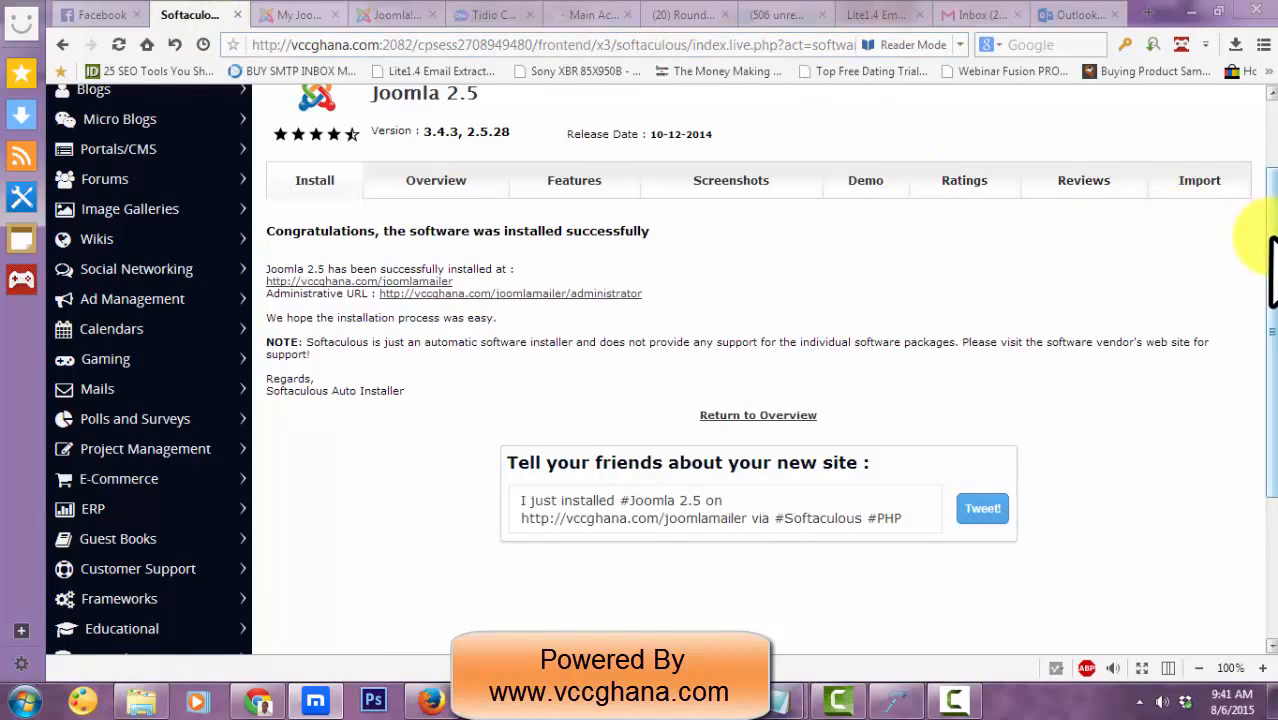
pyautogui.moveTo(1271, 237); pyautogui.dragTo(1250, 115)
pyautogui.click(920, 108)
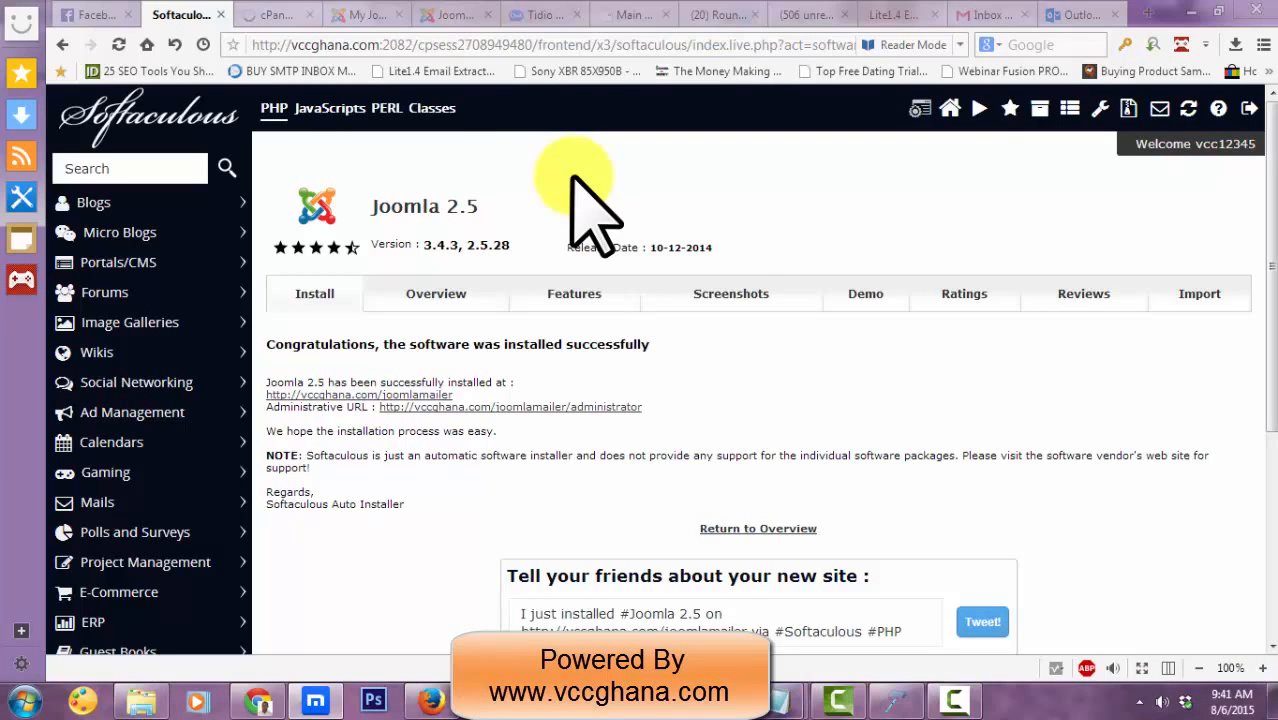
pyautogui.click(276, 15)
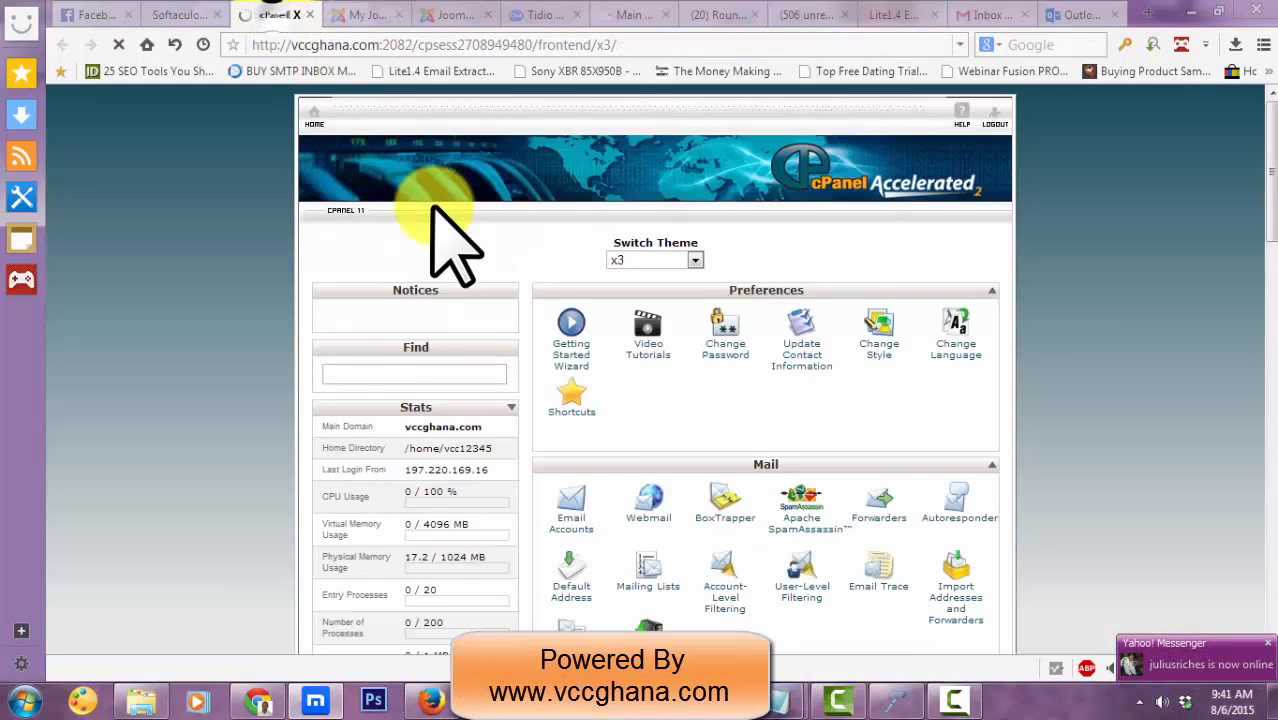
pyautogui.moveTo(1268, 194); pyautogui.dragTo(1270, 565)
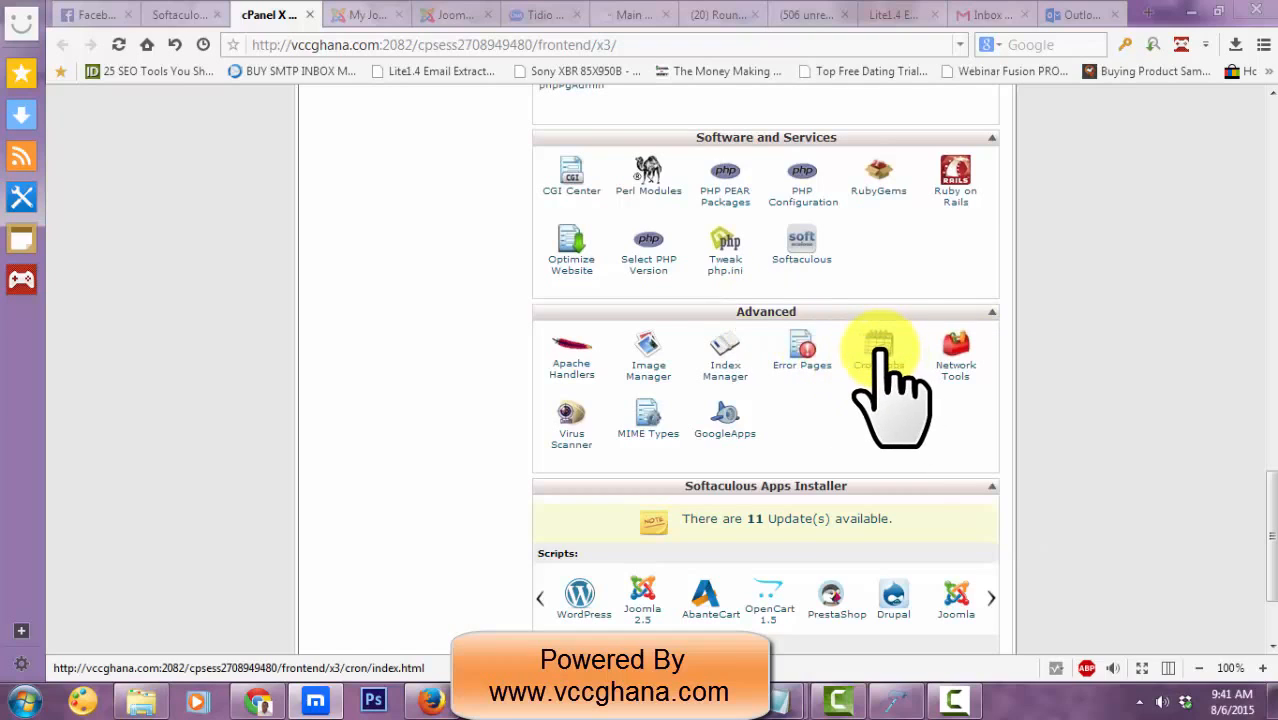
pyautogui.click(879, 350)
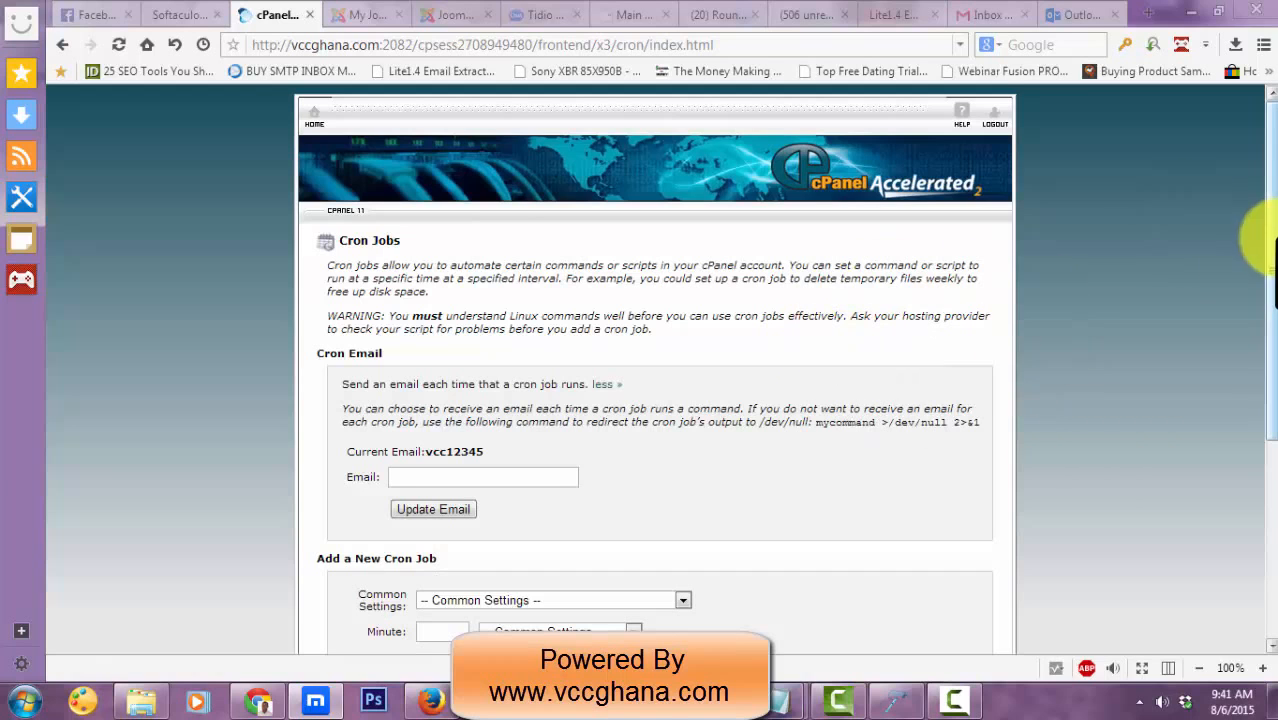
# - Delete the old five-minute wget AcyMailing cron job, leaving only the Softaculous backup job
pyautogui.moveTo(1270, 250); pyautogui.dragTo(1272, 465)
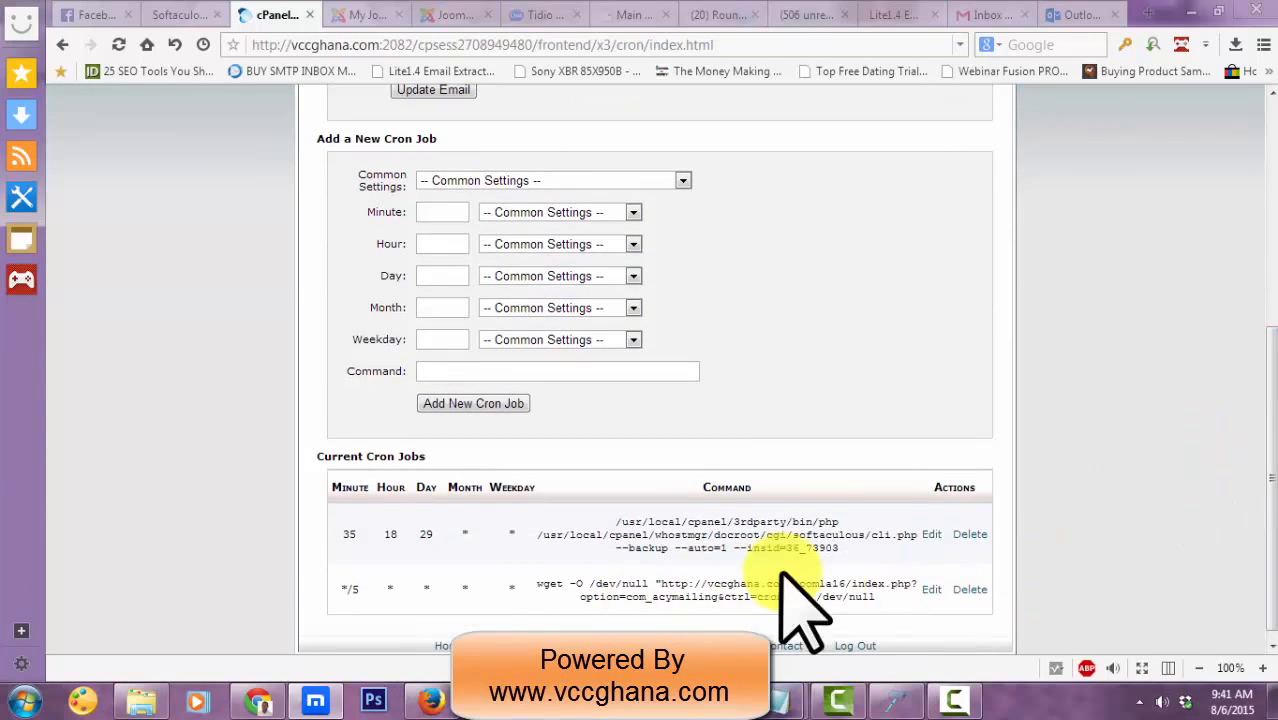
pyautogui.click(968, 590)
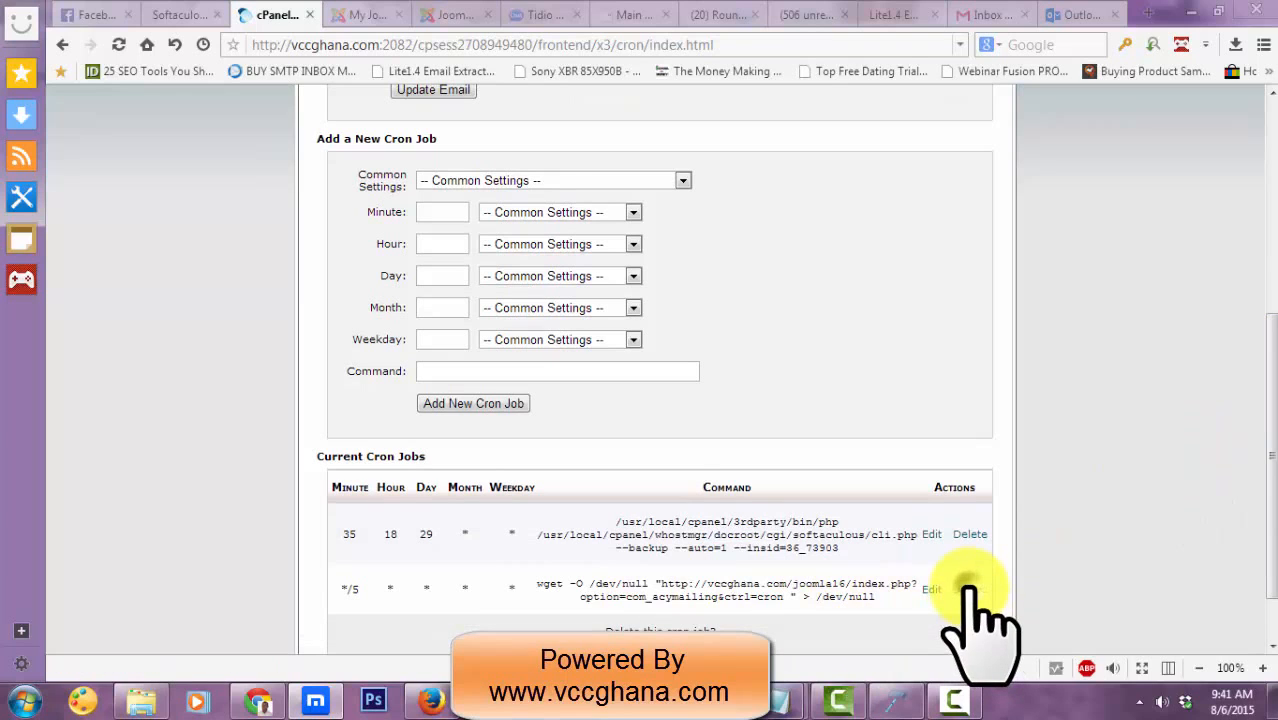
pyautogui.moveTo(1270, 400); pyautogui.dragTo(1270, 440)
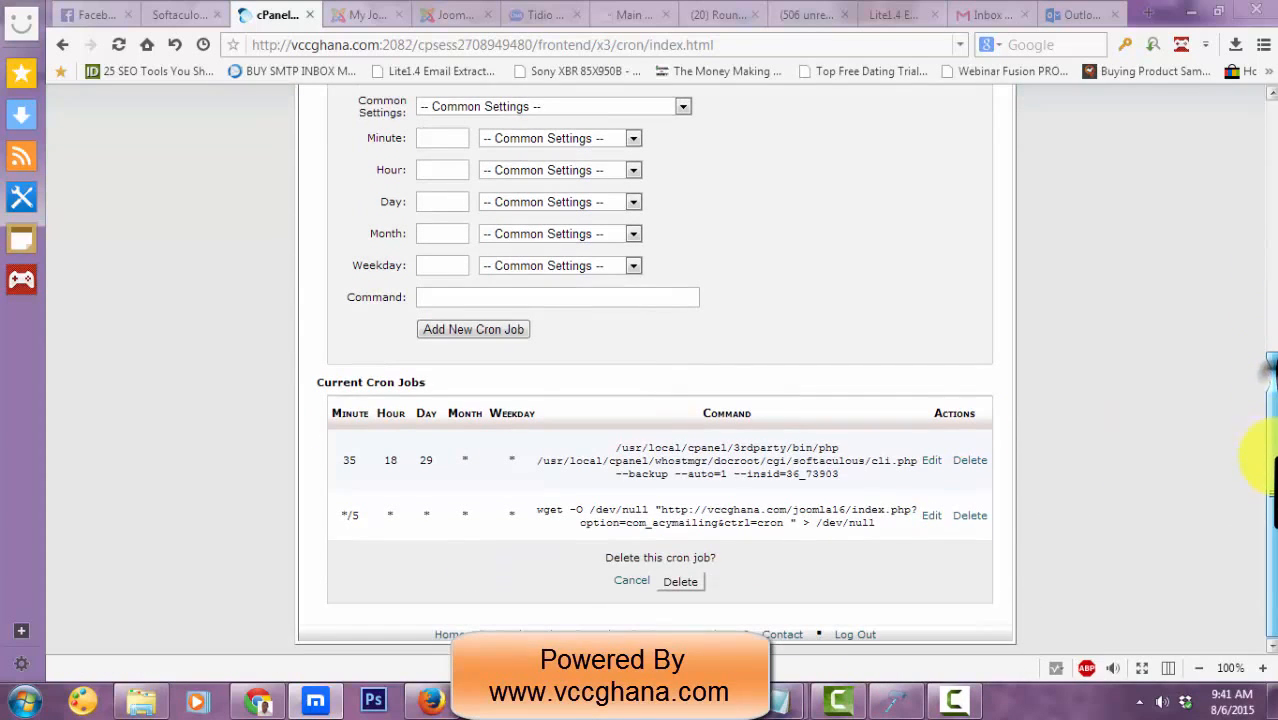
pyautogui.click(680, 581)
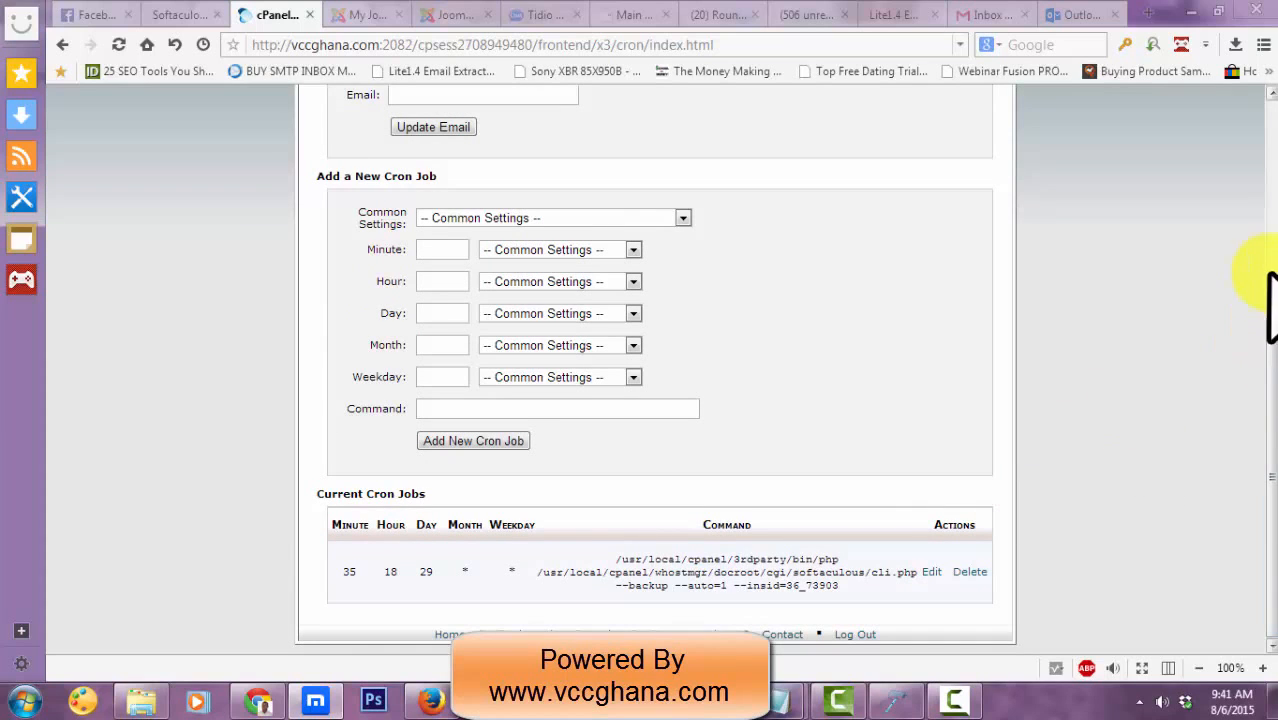
# - Choose 'Once Per Five Minutes' from Common Settings for the new cron job
pyautogui.moveTo(1268, 342); pyautogui.dragTo(1262, 294)
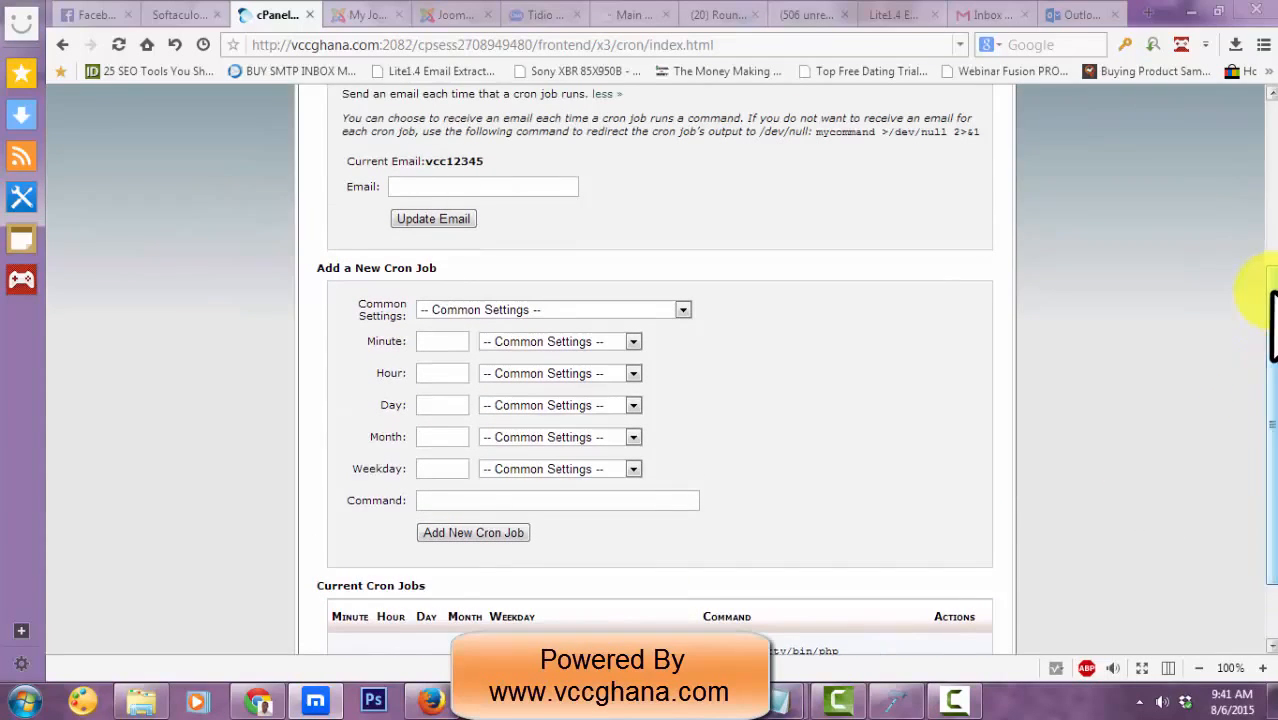
pyautogui.scroll(1, 1255, 271)
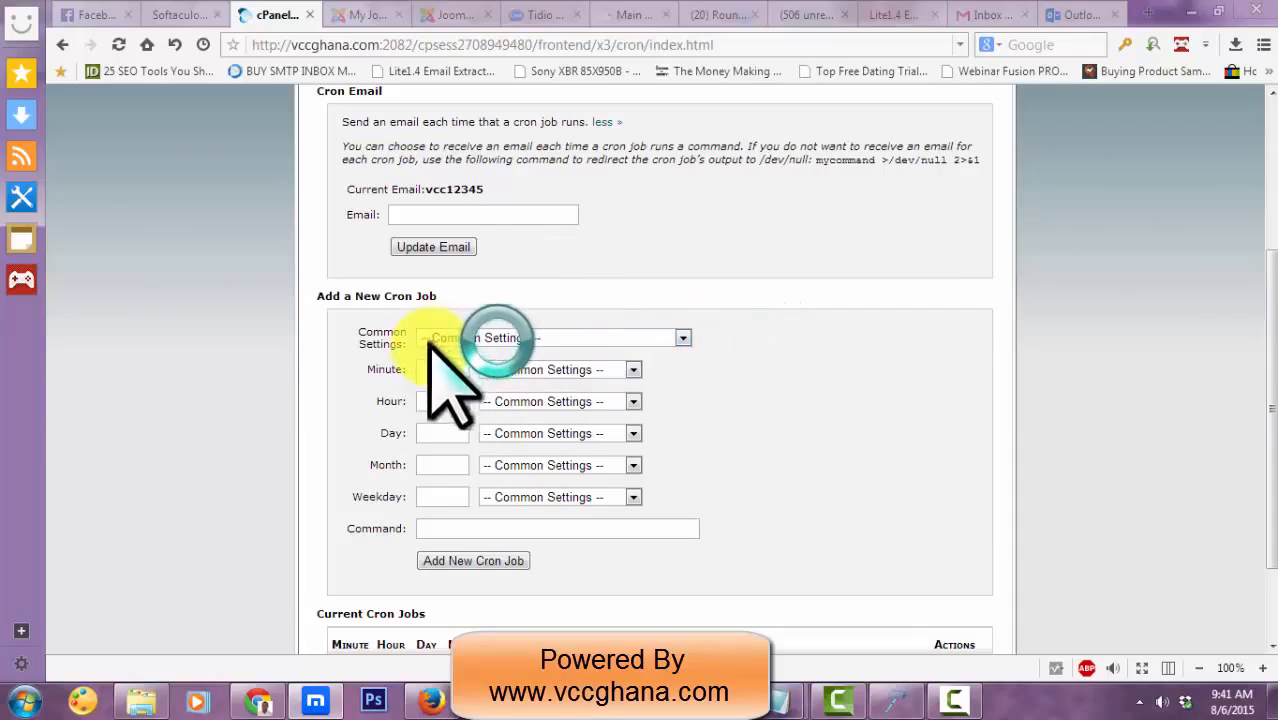
pyautogui.click(680, 342)
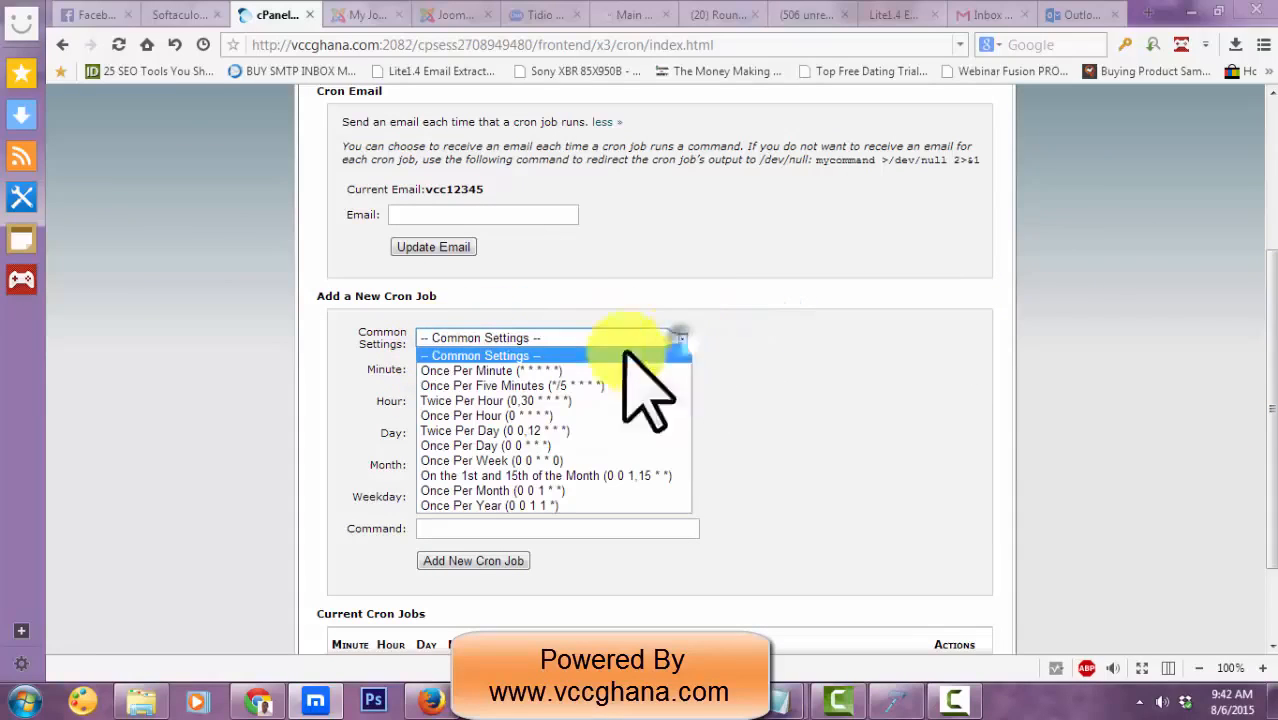
pyautogui.click(540, 387)
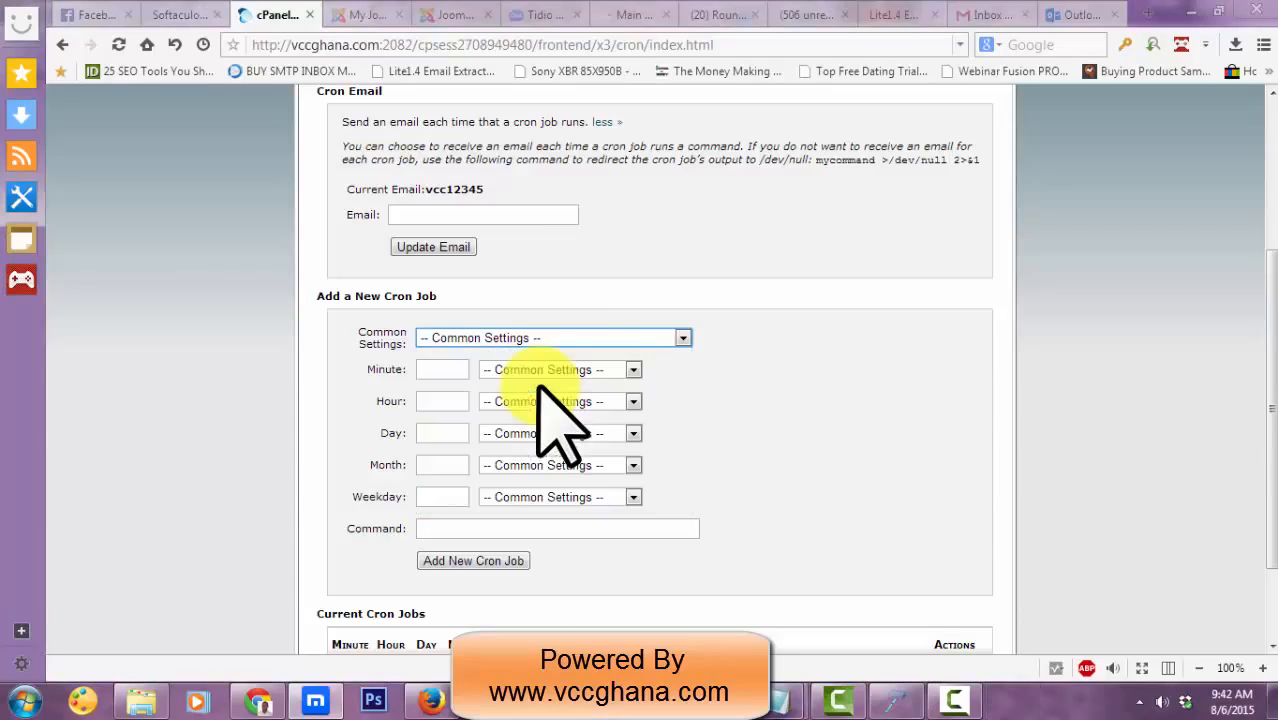
pyautogui.doubleClick(683, 338)
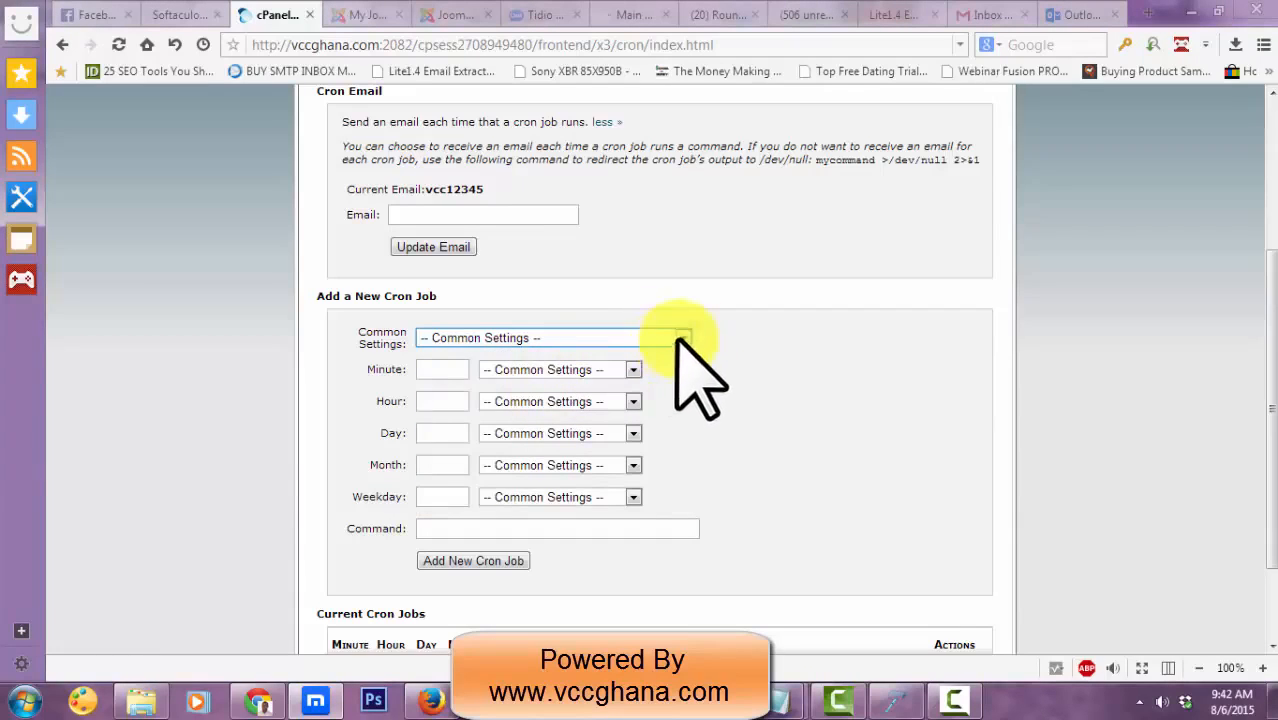
pyautogui.click(683, 338)
pyautogui.click(628, 386)
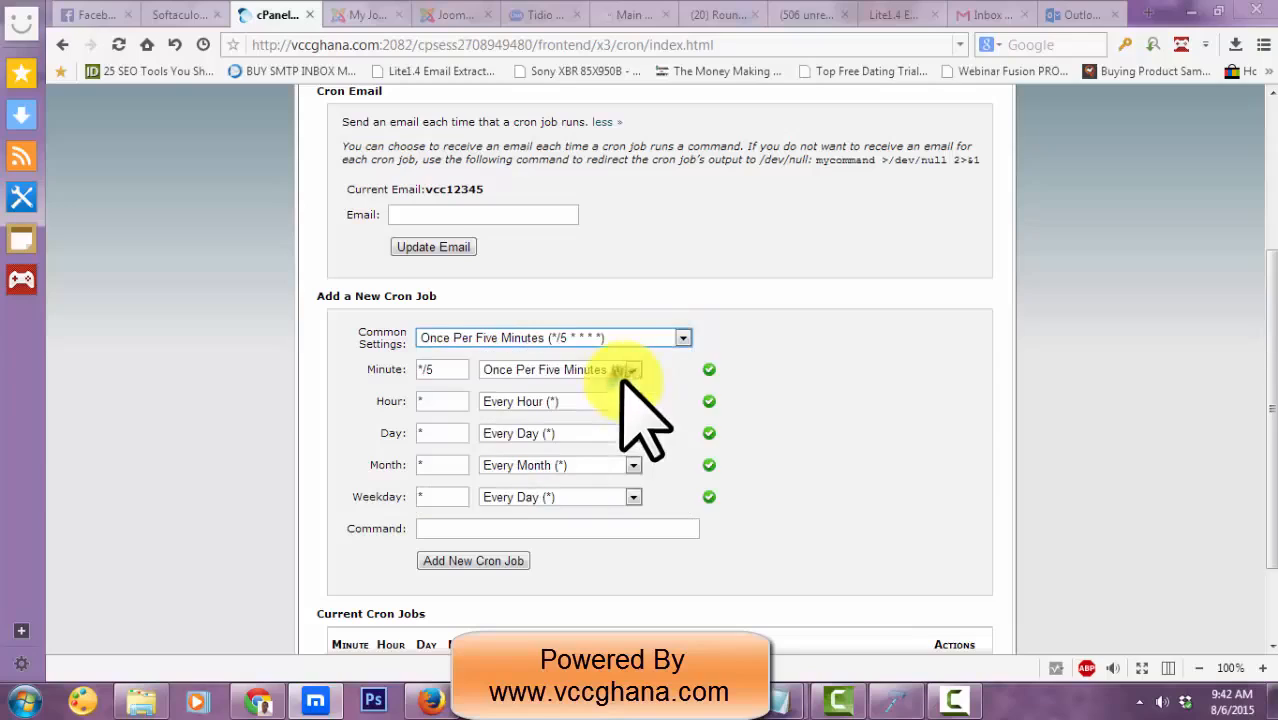
# - Put the cursor in the Command field and bring up the Notepad notes holding the wget commands
pyautogui.click(537, 528)
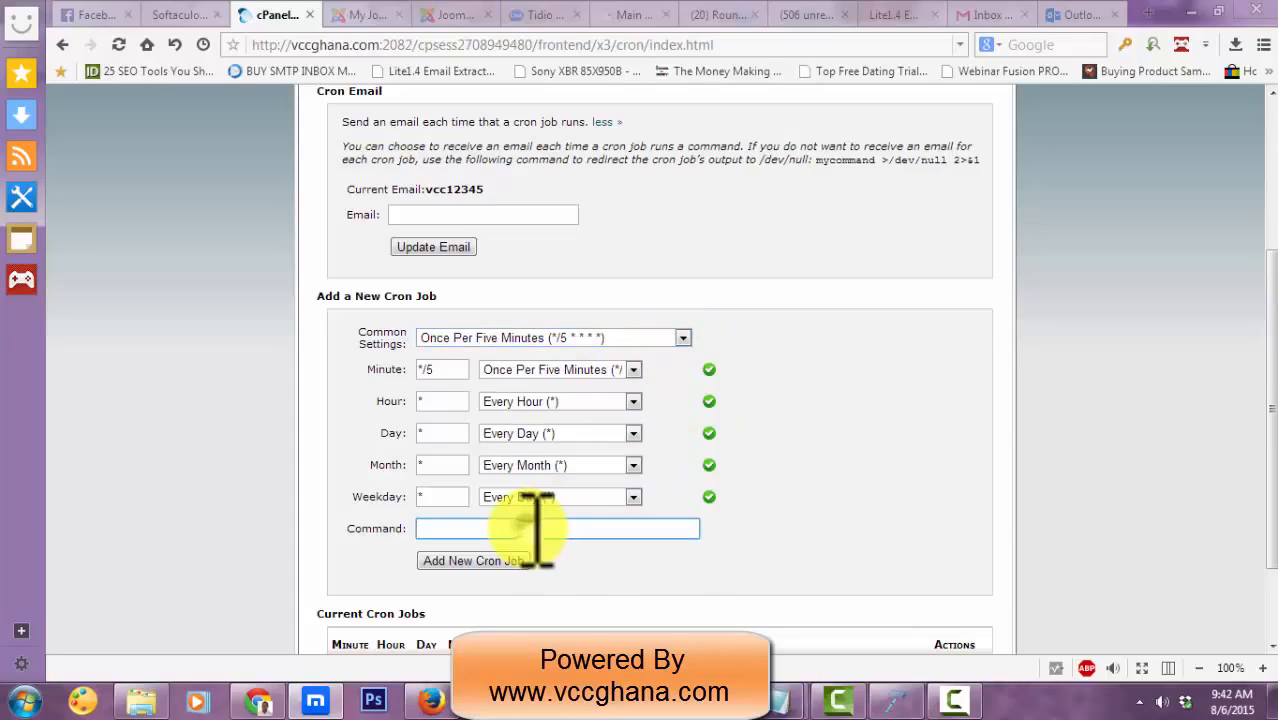
pyautogui.click(807, 695)
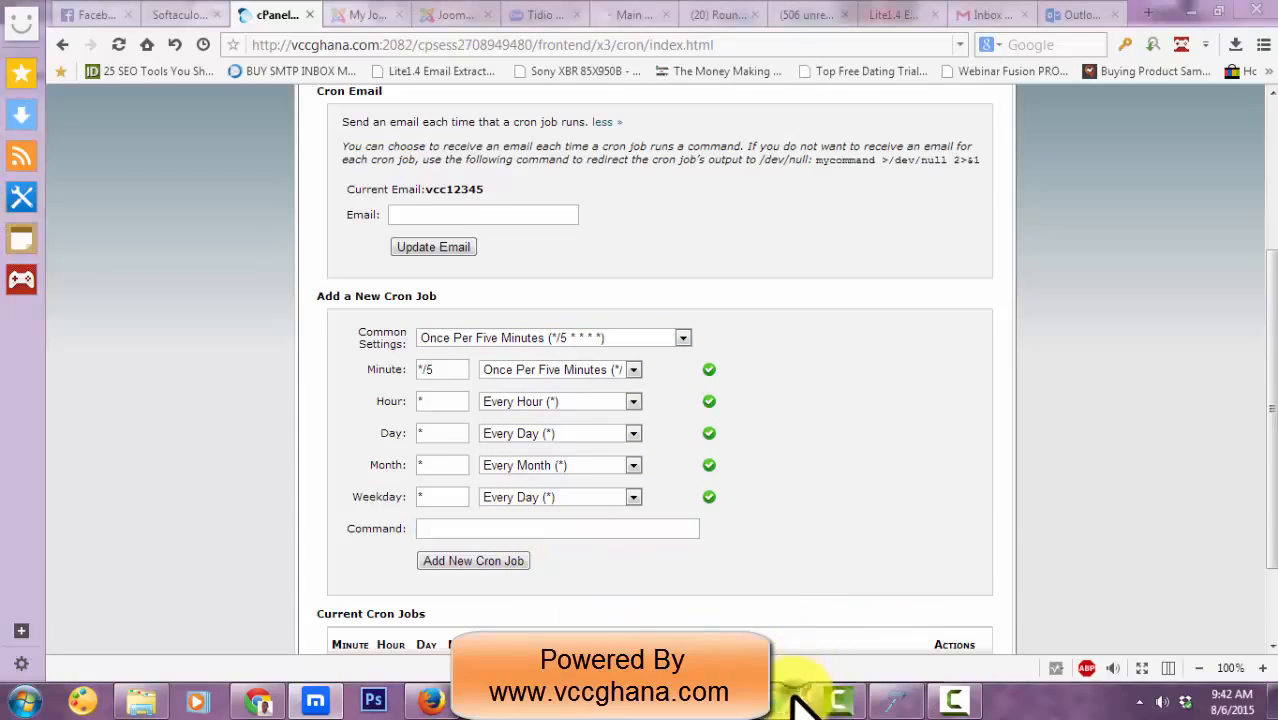
pyautogui.click(695, 592)
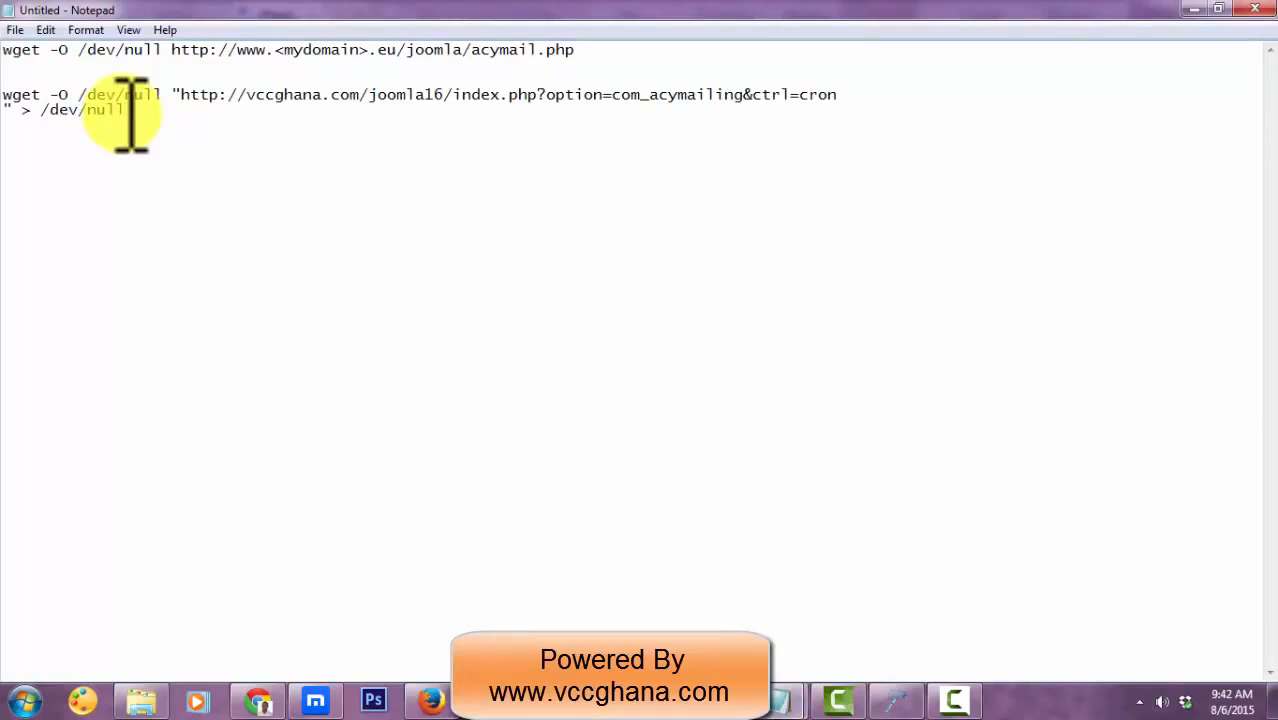
# - Look over the second wget command in Notepad, then minimize it and return to the AcyMailing configuration page
pyautogui.moveTo(134, 112); pyautogui.dragTo(14, 97)
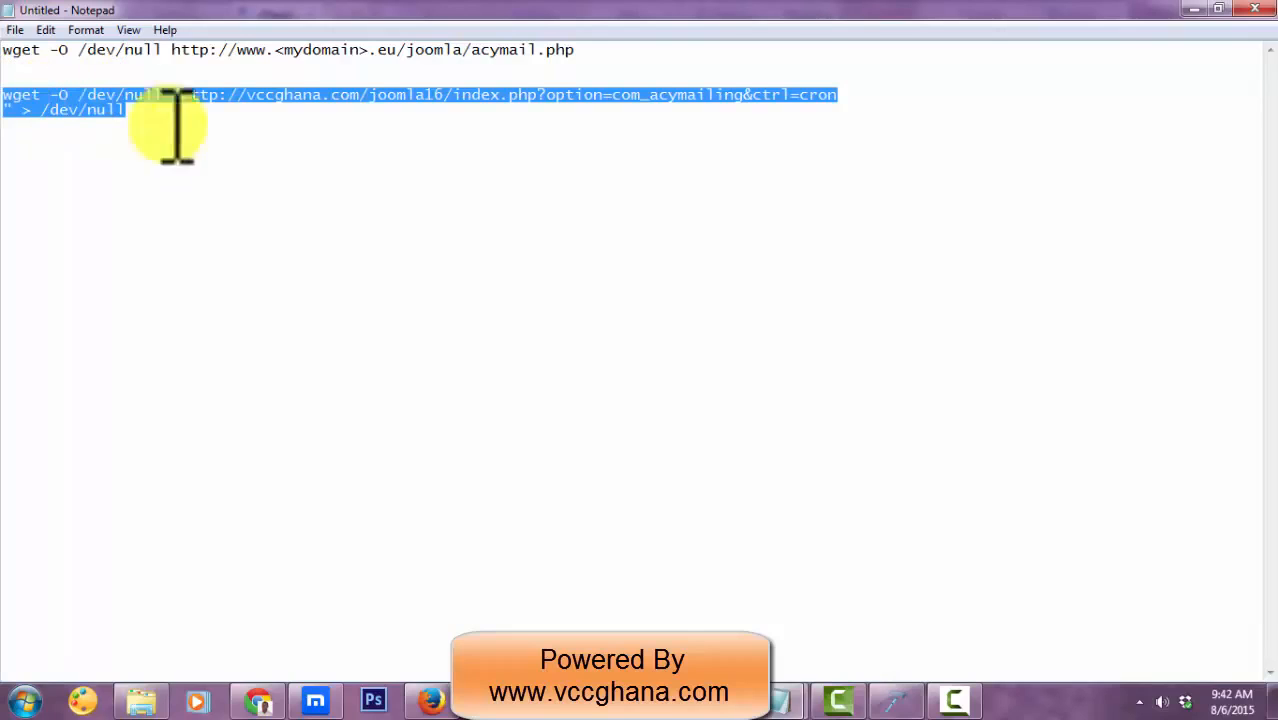
pyautogui.click(245, 96)
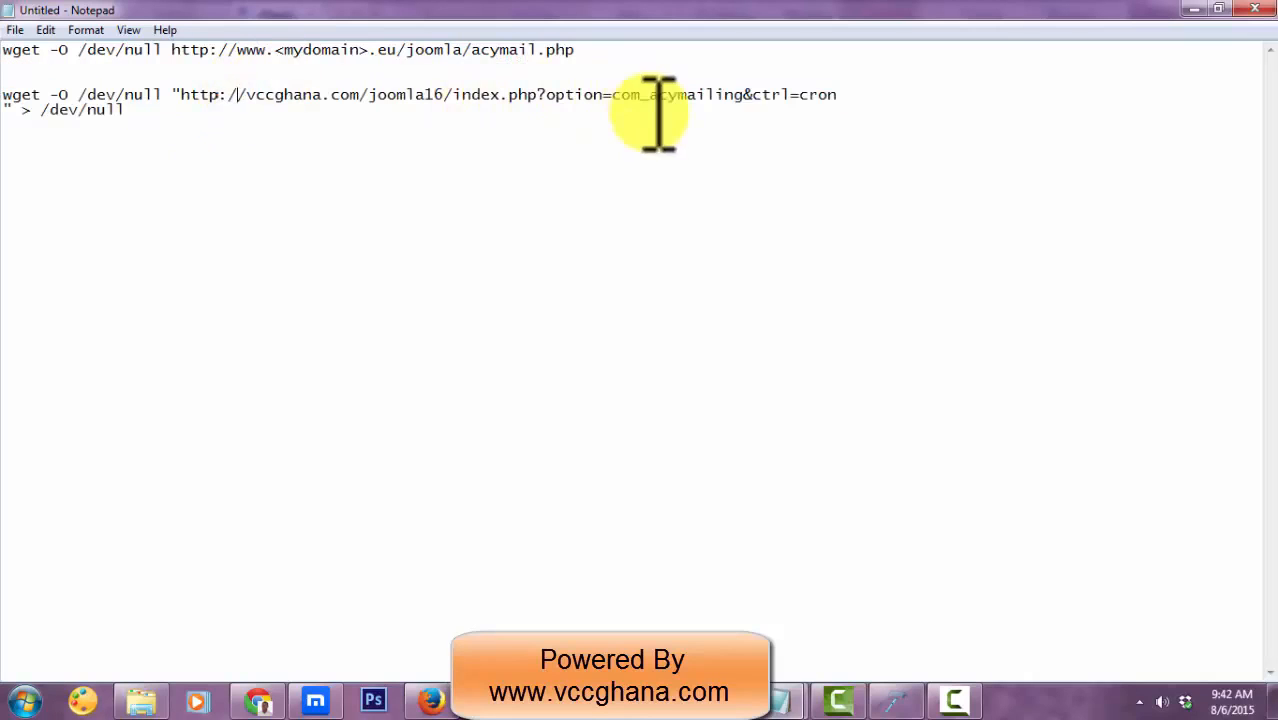
pyautogui.doubleClick(527, 107)
pyautogui.click(1193, 10)
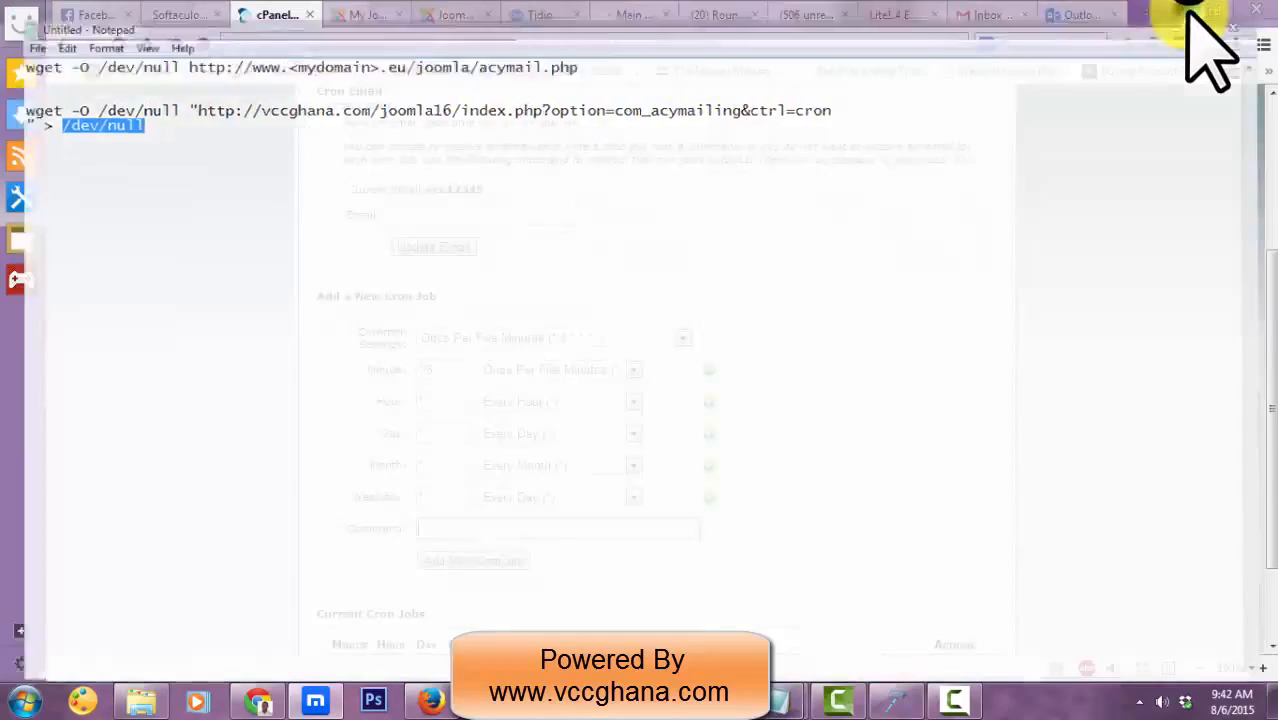
pyautogui.click(352, 15)
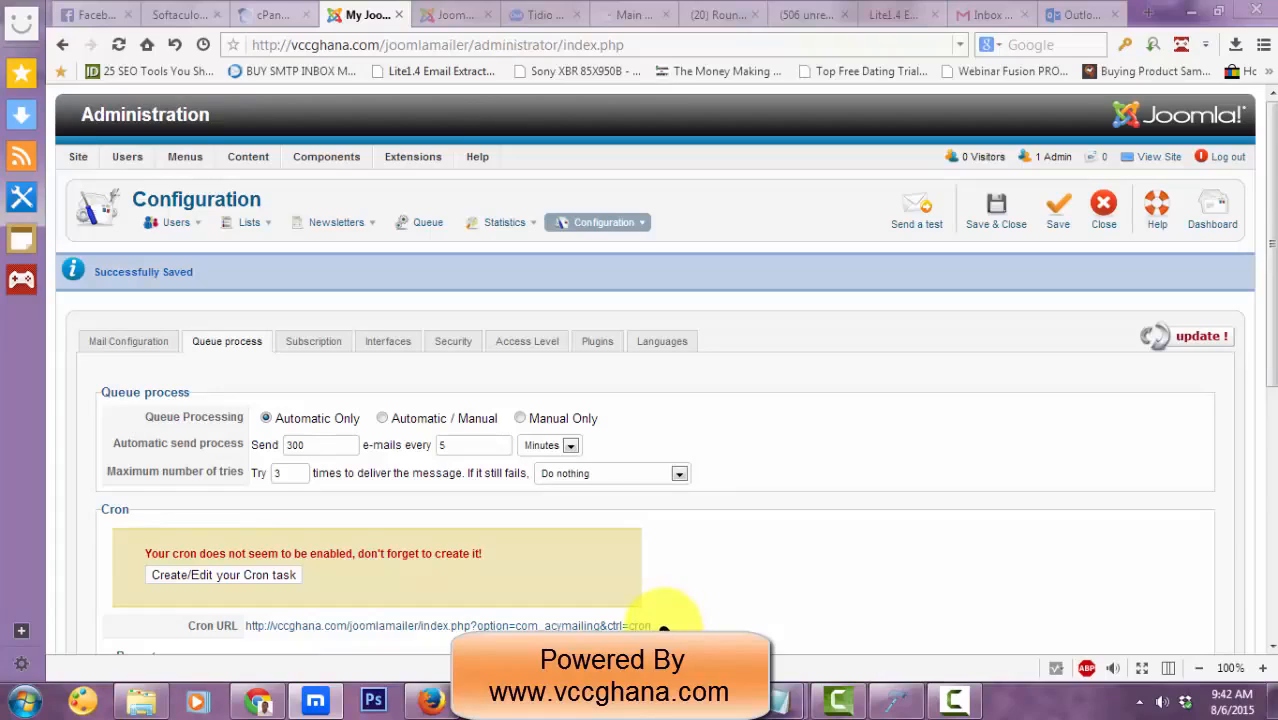
# - Select the Cron URL on AcyMailing's Queue process tab and bring the Notepad notes back
pyautogui.moveTo(660, 626); pyautogui.dragTo(258, 620)
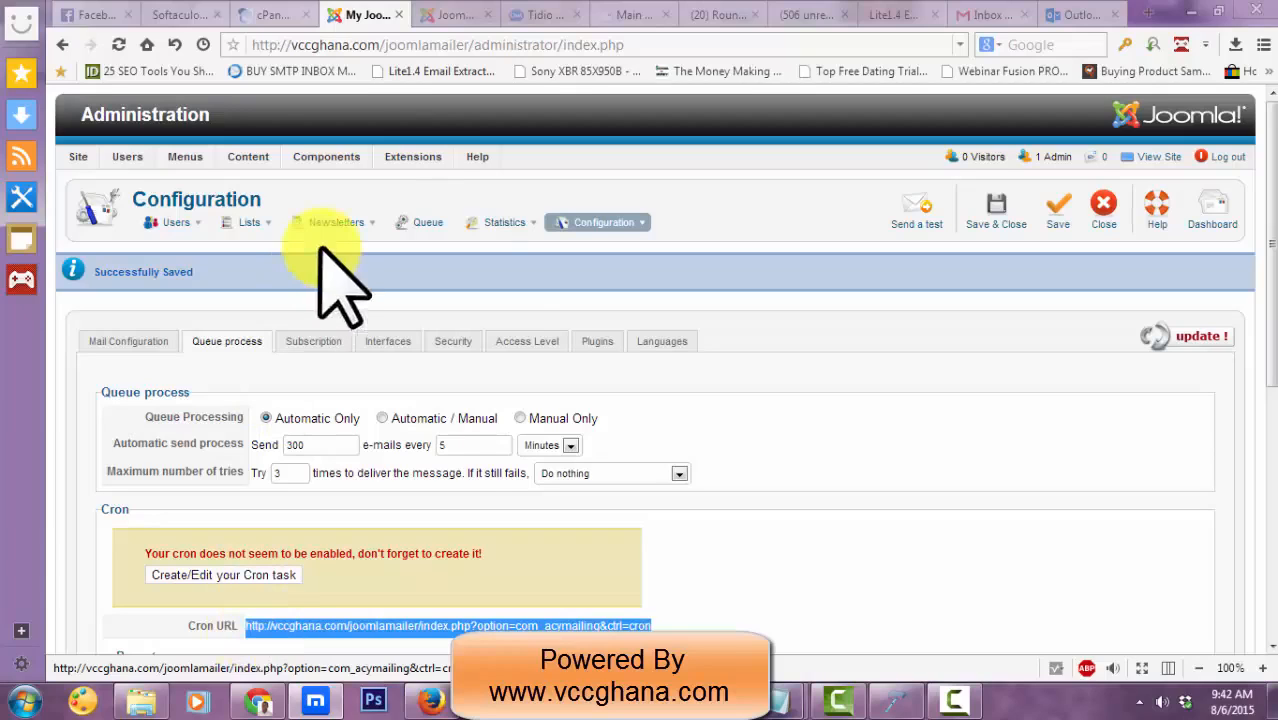
pyautogui.moveTo(805, 705)
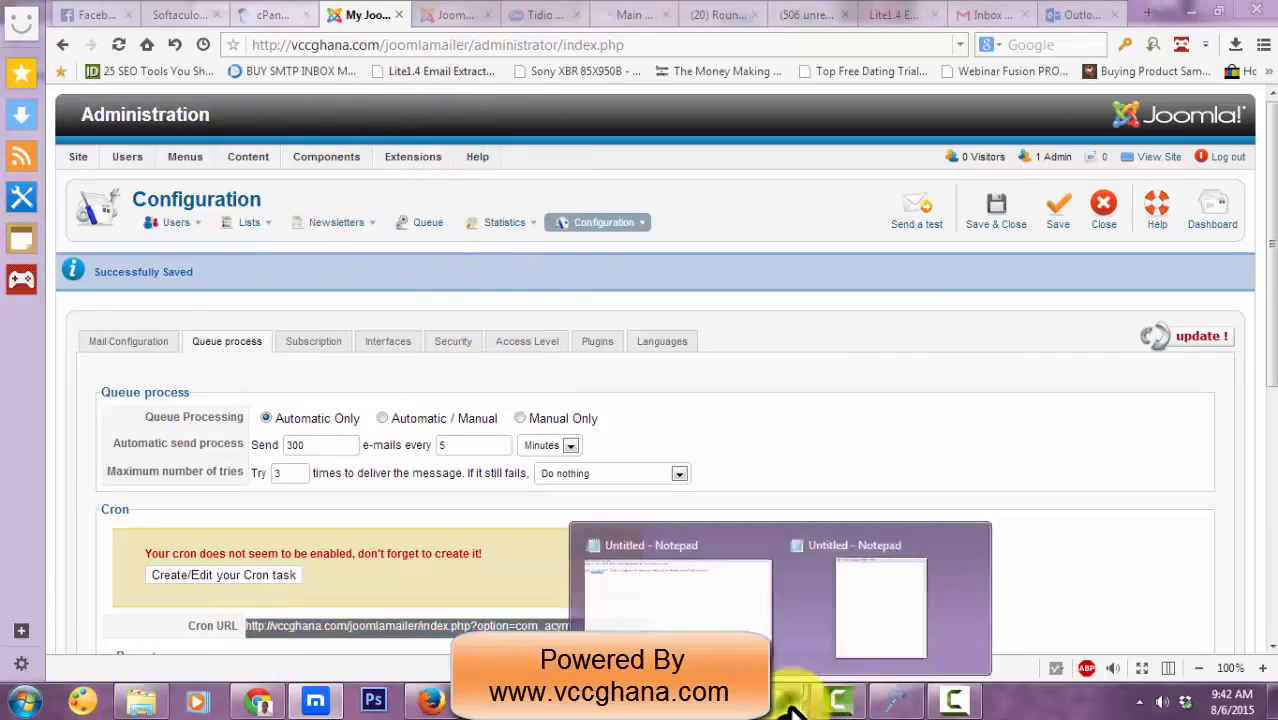
pyautogui.click(847, 598)
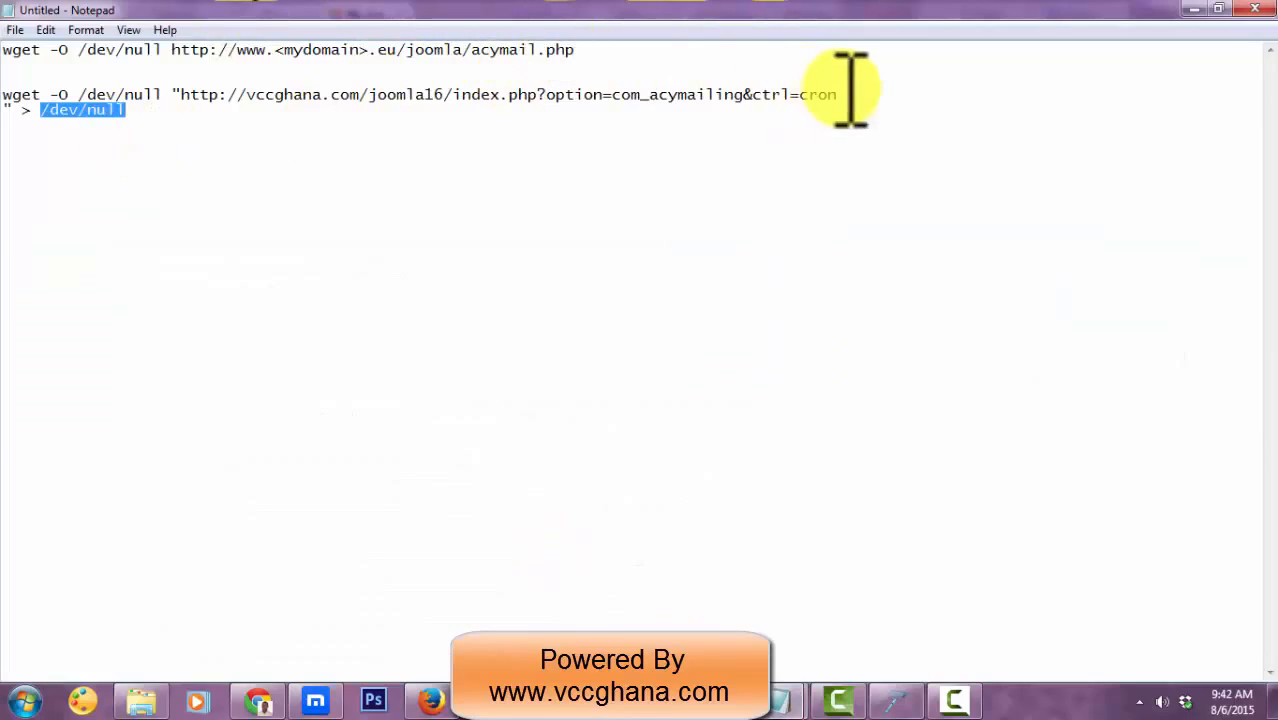
# - Replace the old URL in the wget command with the copied joomlamailer Cron URL
pyautogui.moveTo(847, 97); pyautogui.dragTo(193, 97)
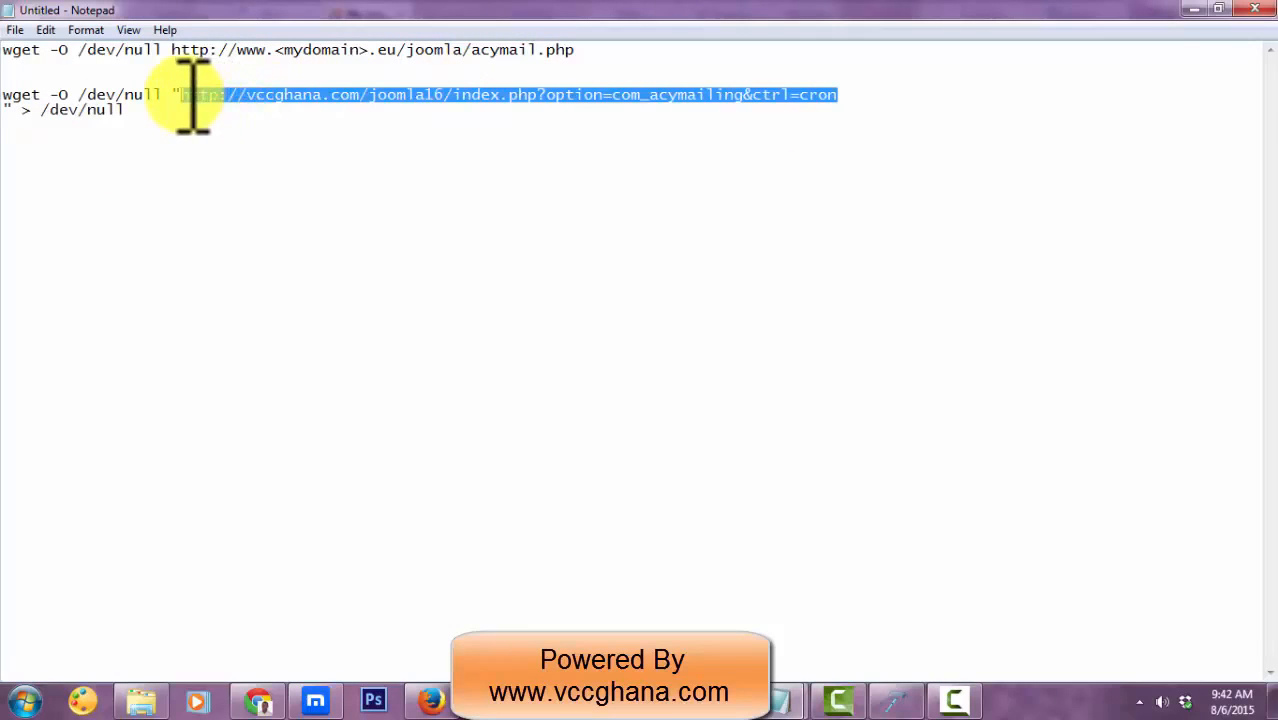
pyautogui.hotkey('ctrl', 'v')
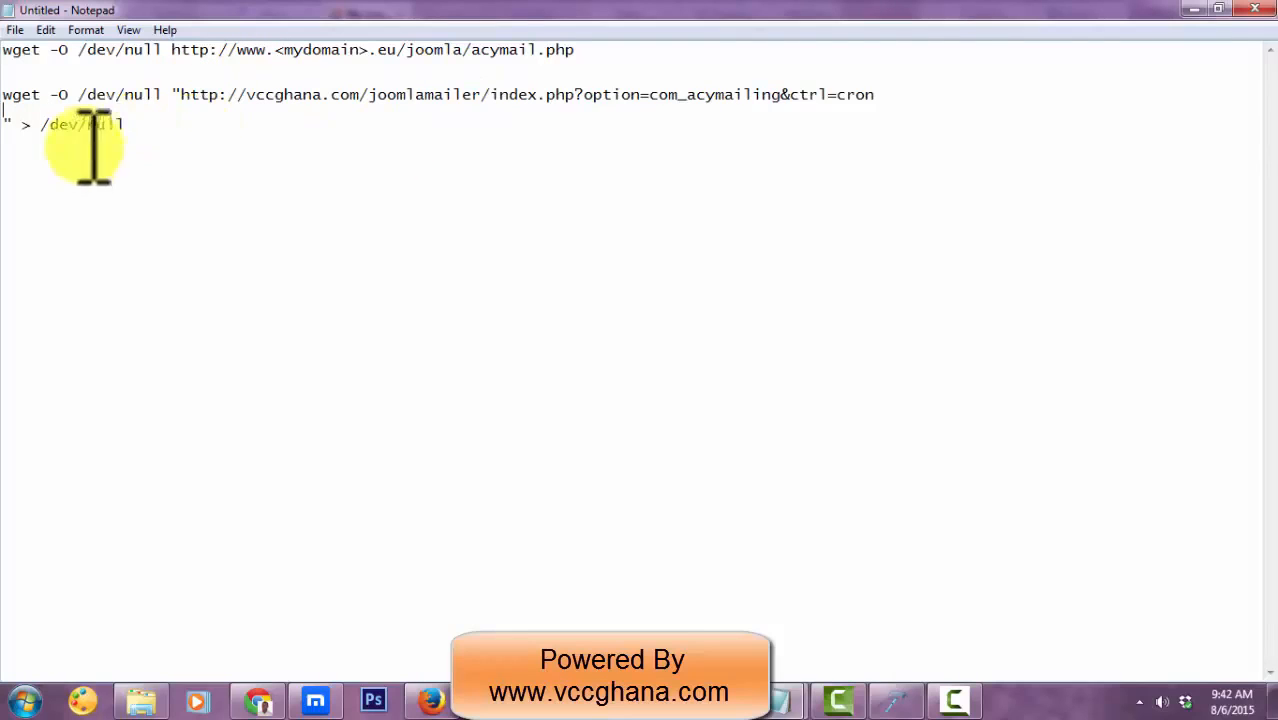
pyautogui.click(141, 131)
pyautogui.moveTo(141, 128); pyautogui.dragTo(12, 100)
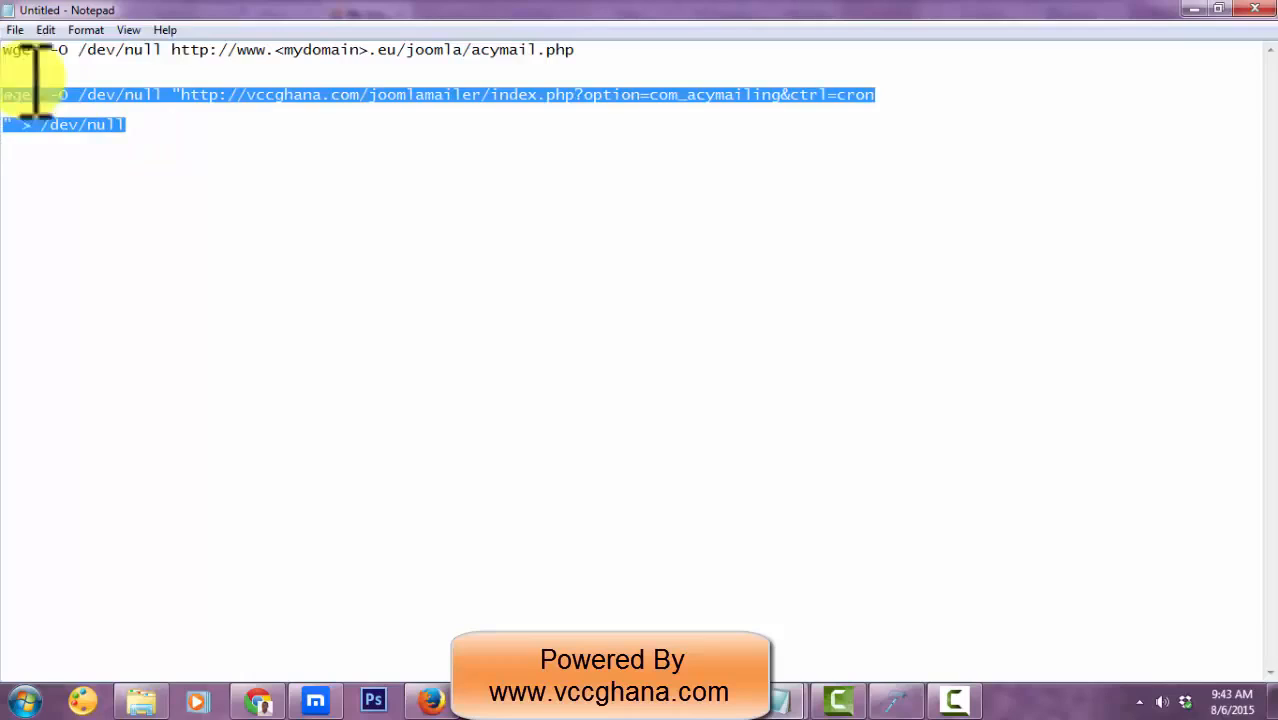
pyautogui.click(198, 130)
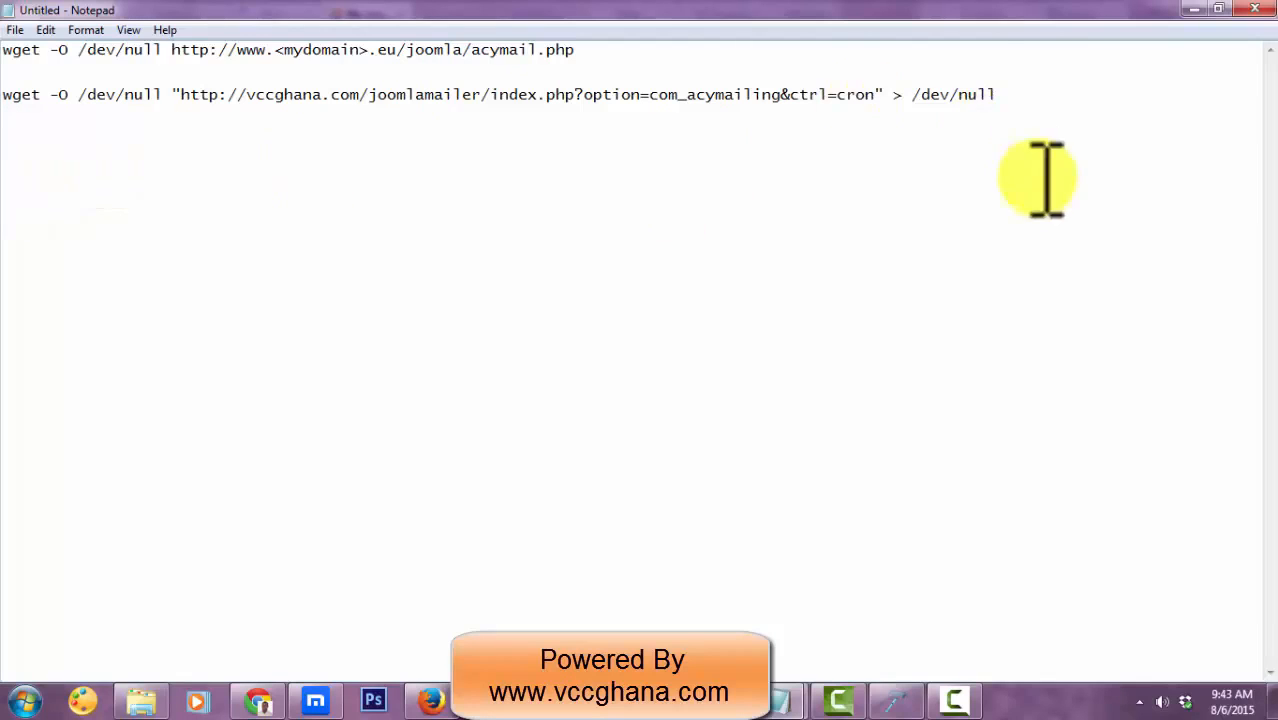
# - Select the entire updated second wget command line and return to the browser
pyautogui.moveTo(1000, 95); pyautogui.dragTo(601, 95)
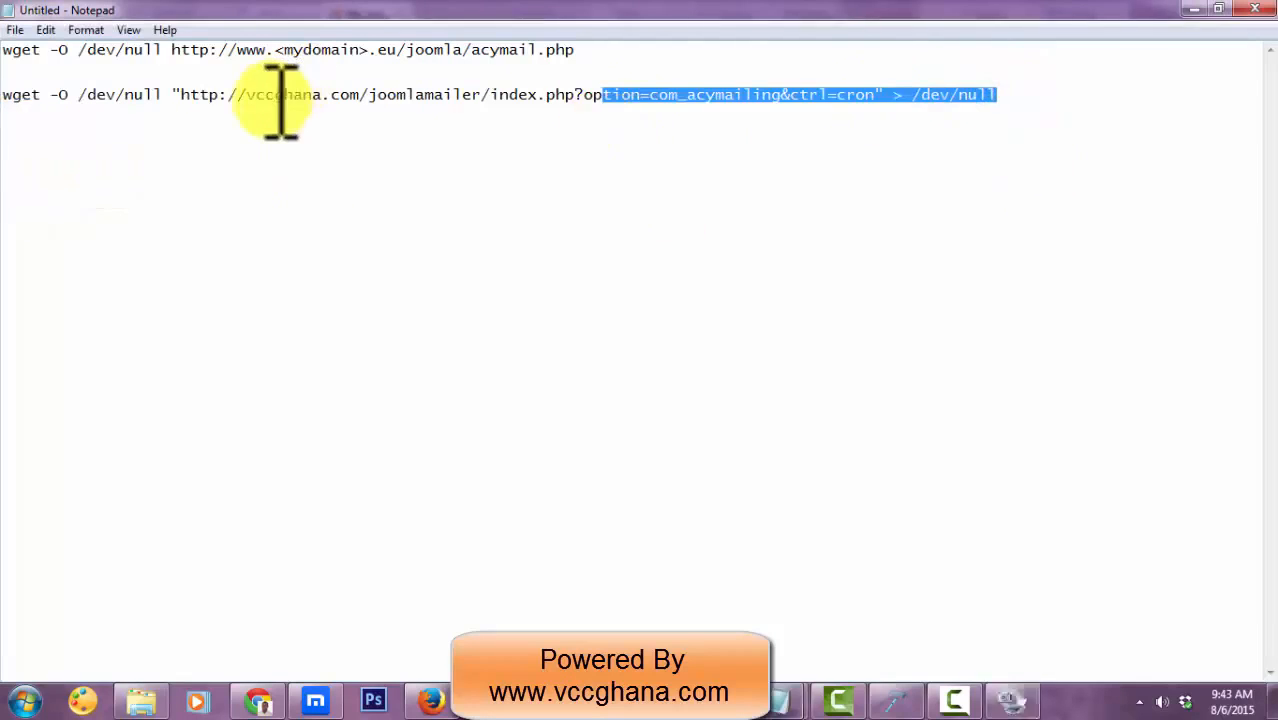
pyautogui.click(46, 95)
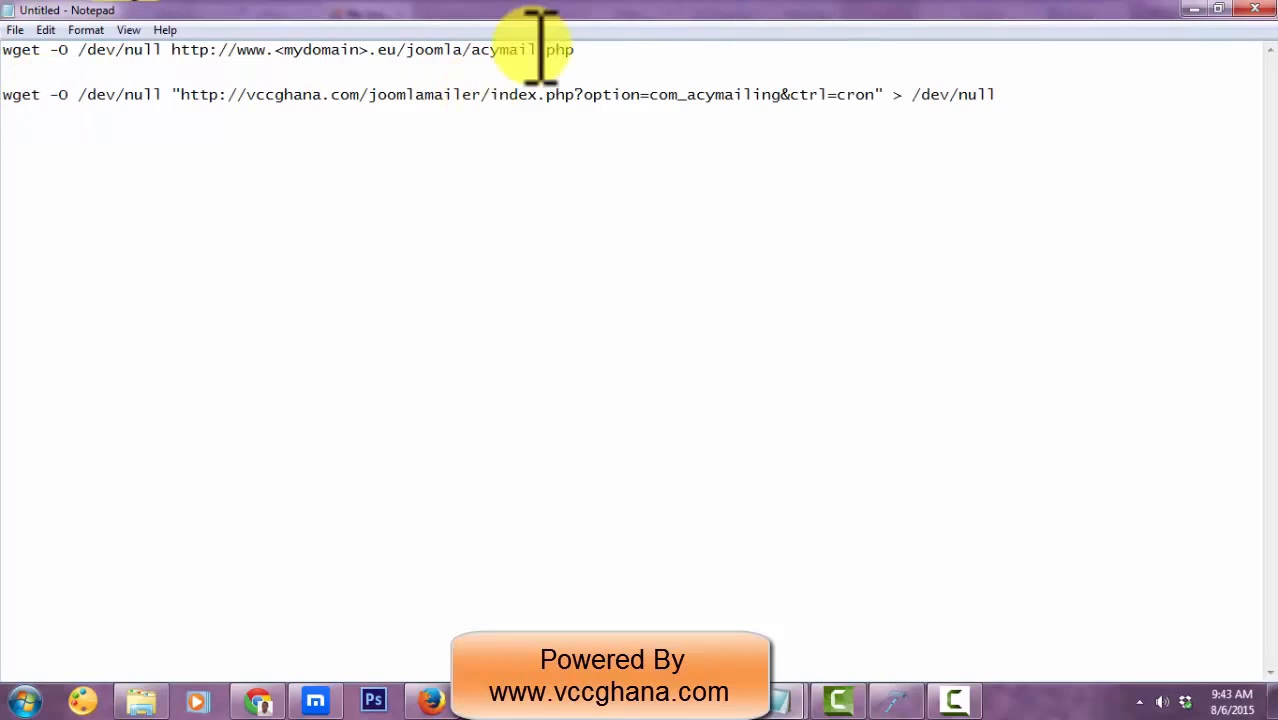
pyautogui.moveTo(1008, 93); pyautogui.dragTo(22, 105)
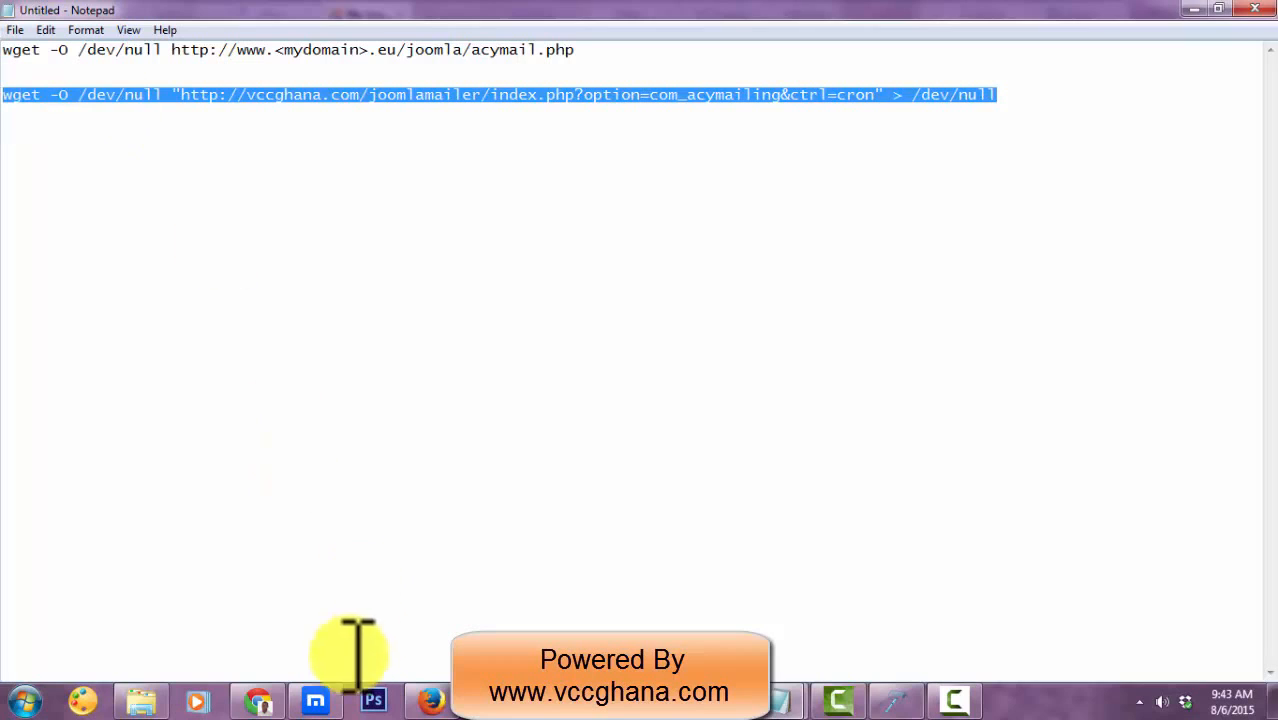
pyautogui.click(317, 697)
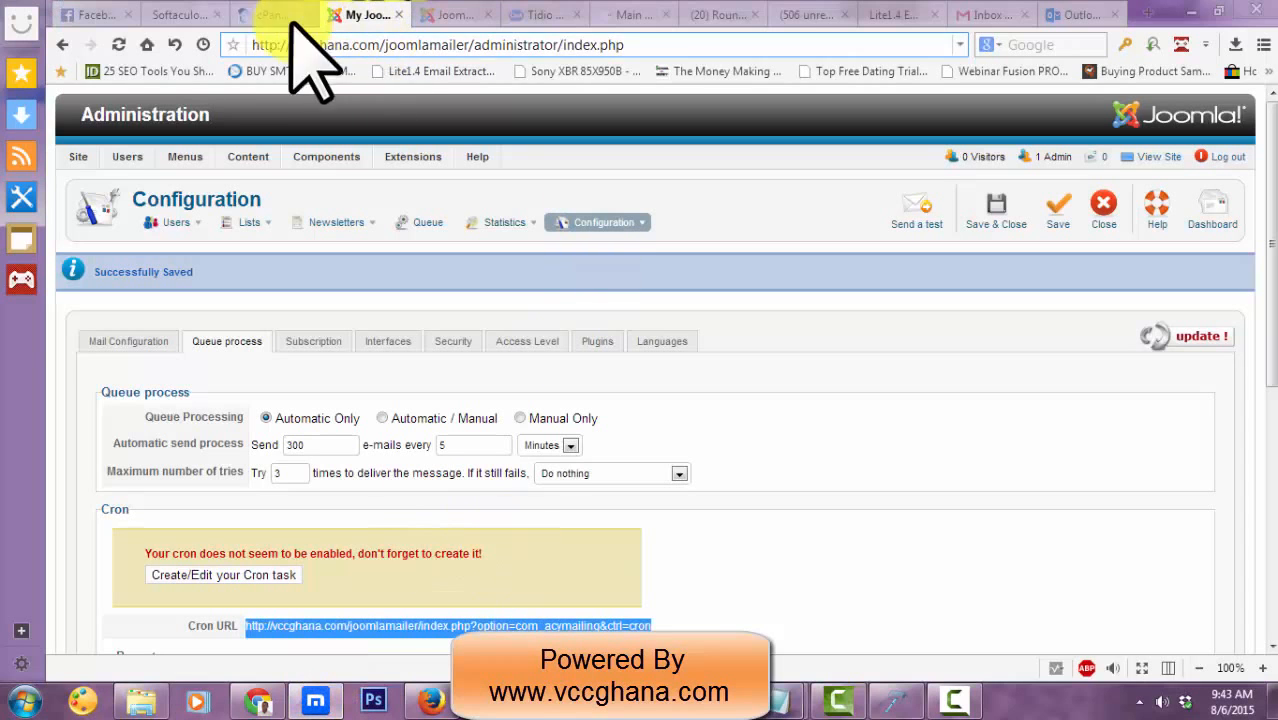
# - Add a */5 cPanel cron job running the wget command for the joomlamailer AcyMailing cron URL
pyautogui.click(178, 15)
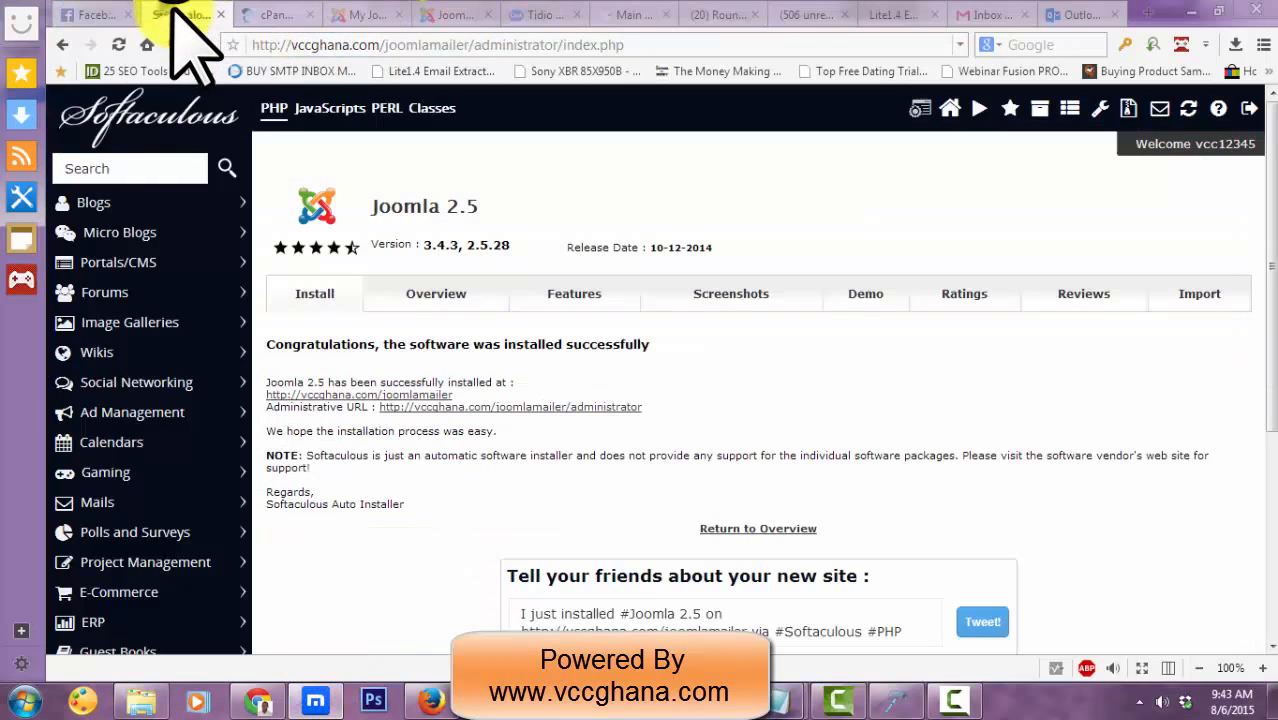
pyautogui.click(275, 14)
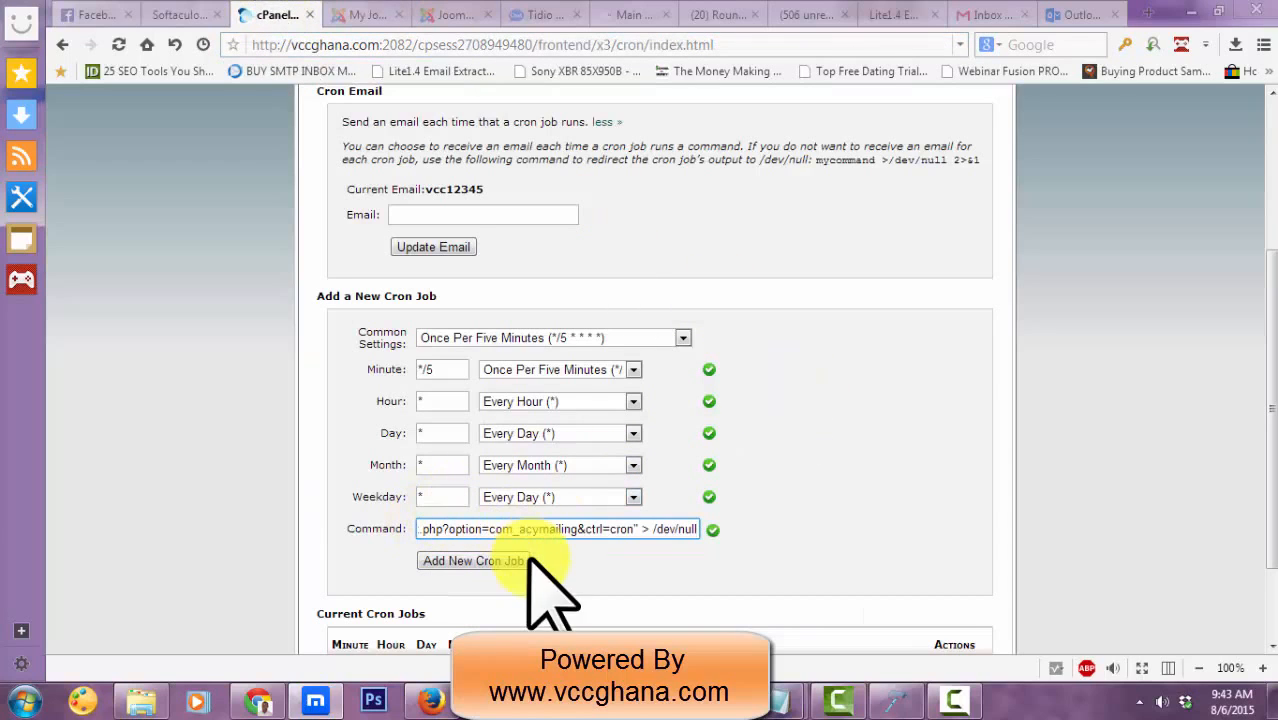
pyautogui.moveTo(552, 567); pyautogui.dragTo(591, 563)
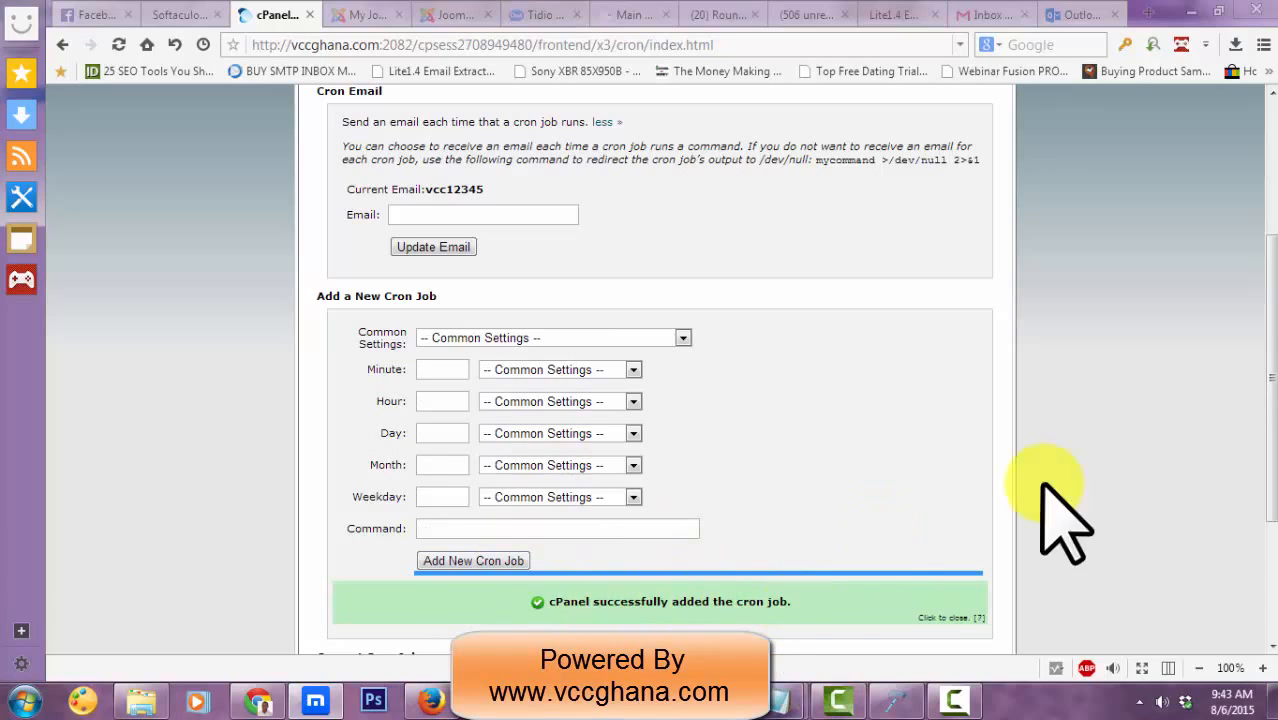
pyautogui.moveTo(1268, 360); pyautogui.dragTo(1266, 495)
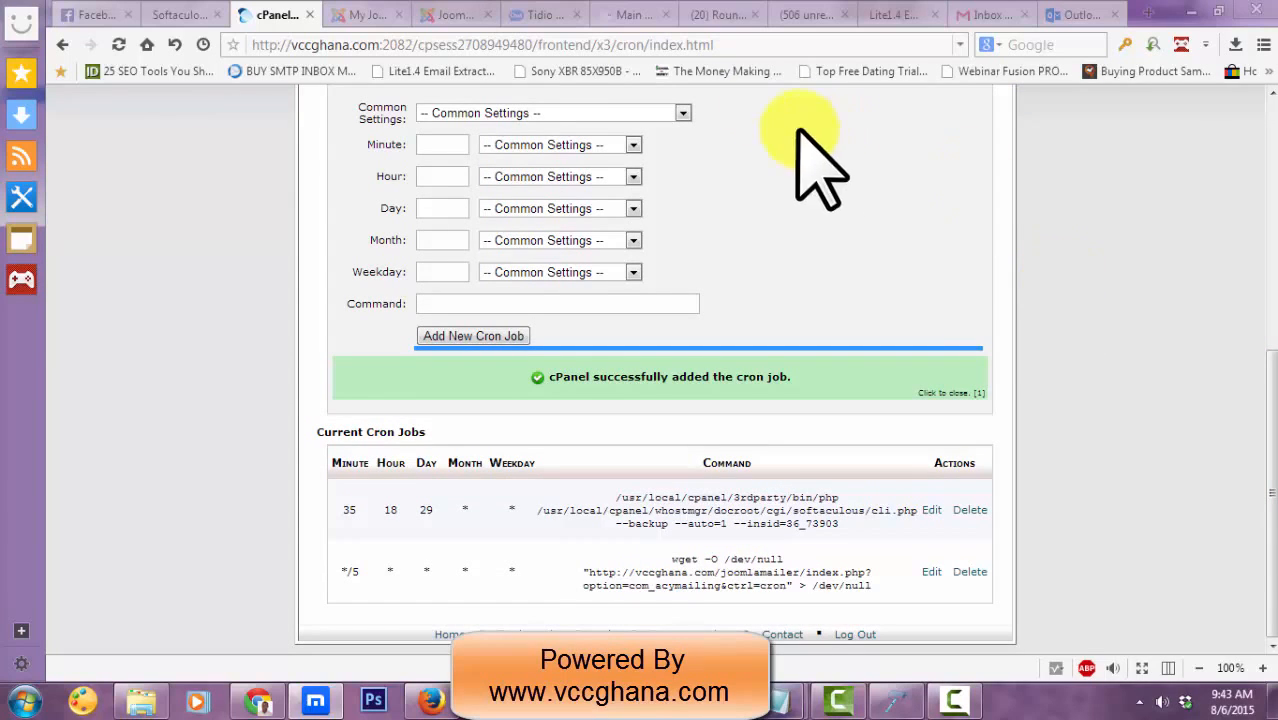
pyautogui.click(440, 14)
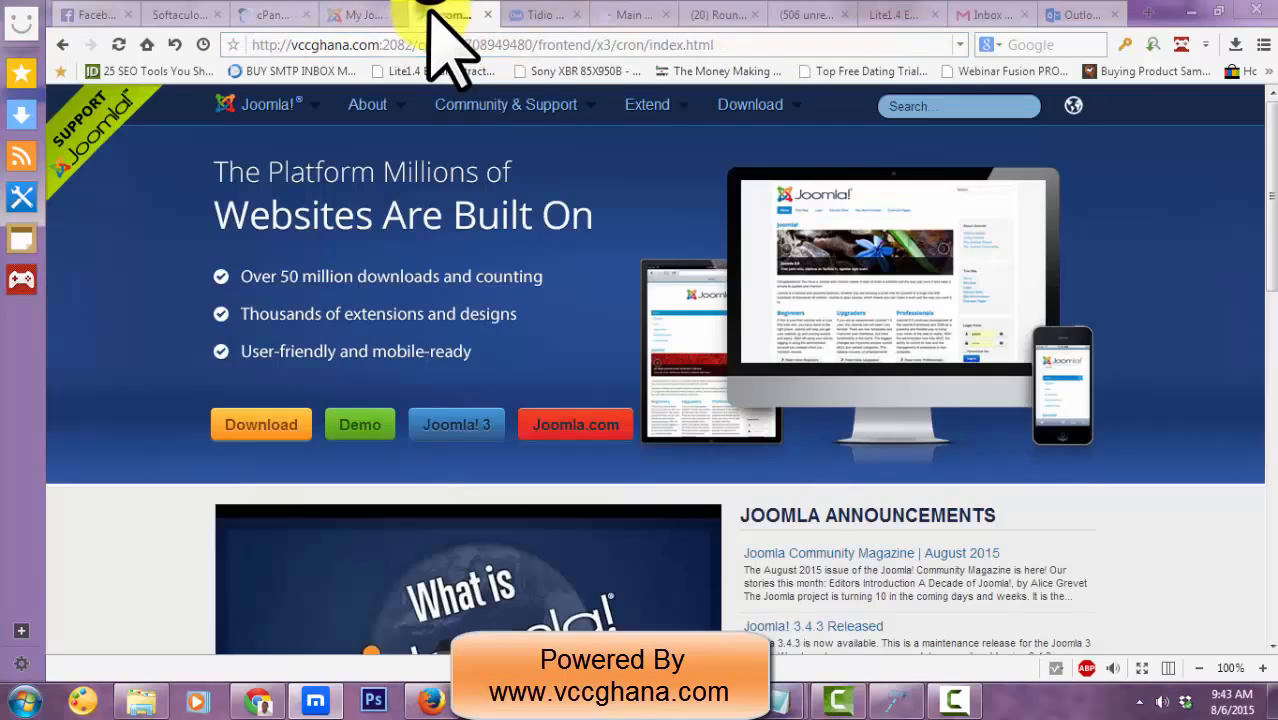
# - Return to Joomla Administrator and go to Components > AcyMailing > Lists
pyautogui.click(360, 14)
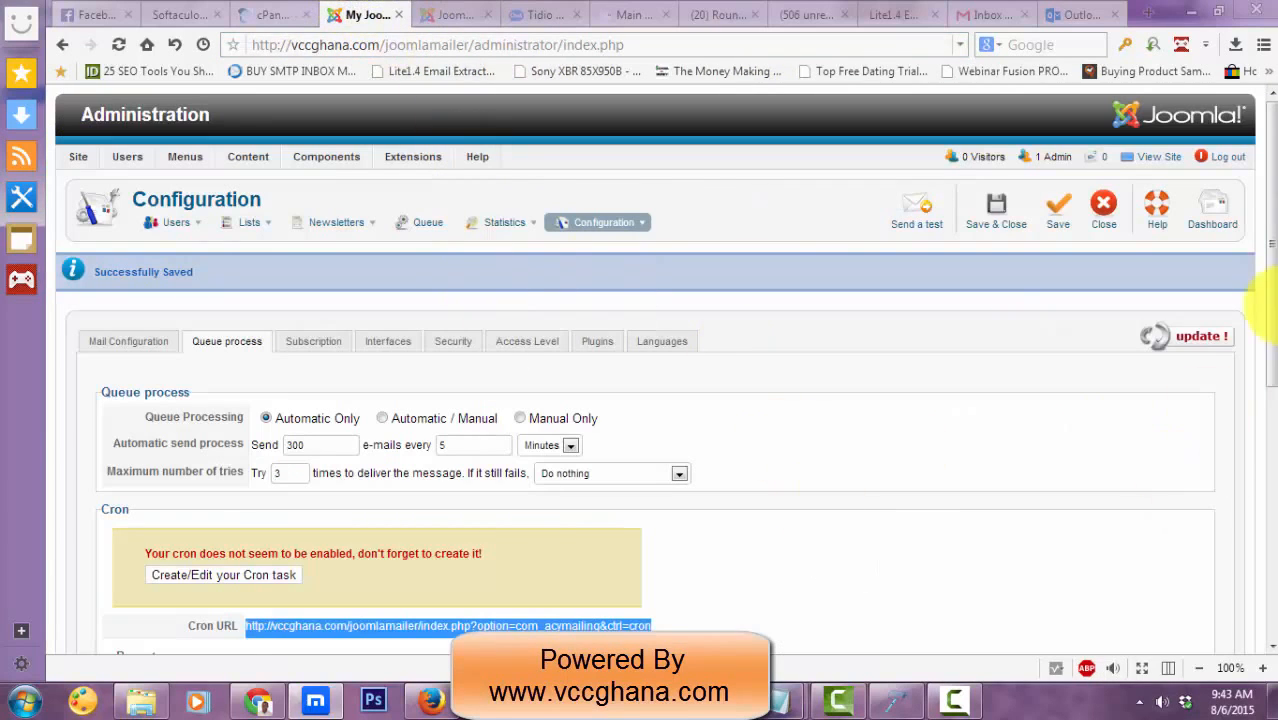
pyautogui.moveTo(1270, 290)
pyautogui.mouseDown()
pyautogui.moveTo(1272, 515)
pyautogui.moveTo(1264, 271)
pyautogui.mouseUp()
pyautogui.moveTo(255, 222)
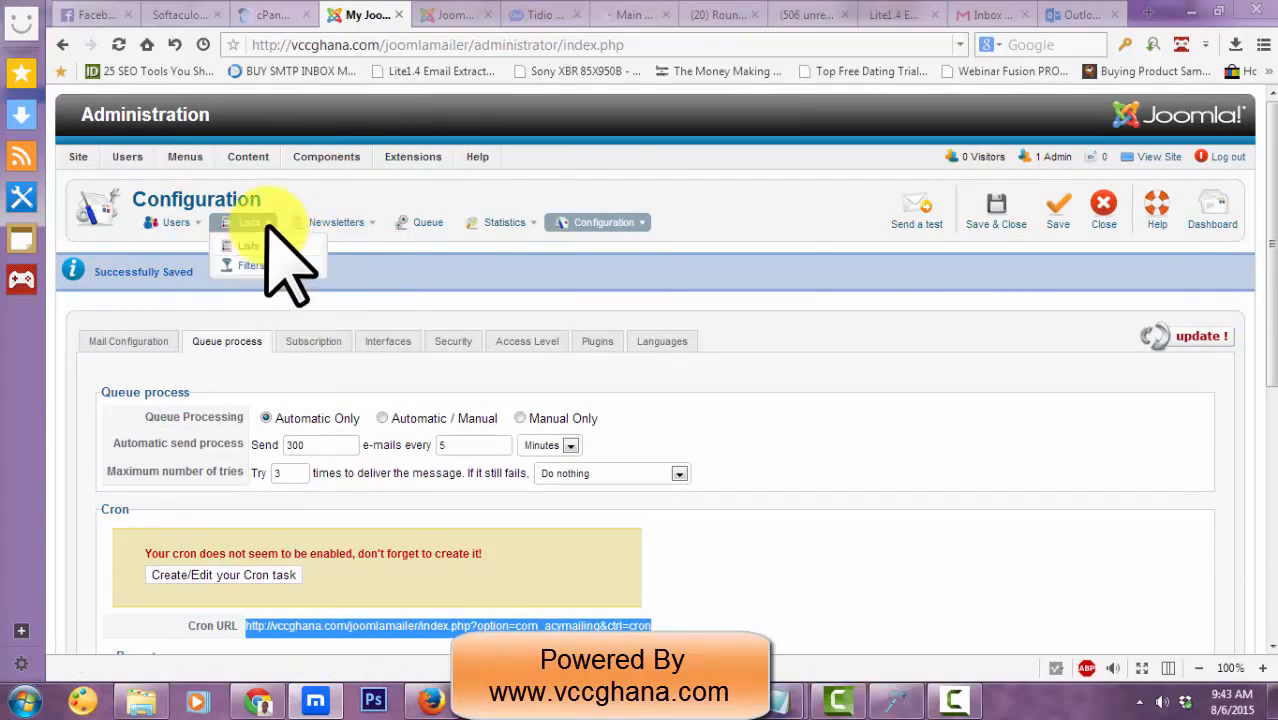
pyautogui.moveTo(334, 160)
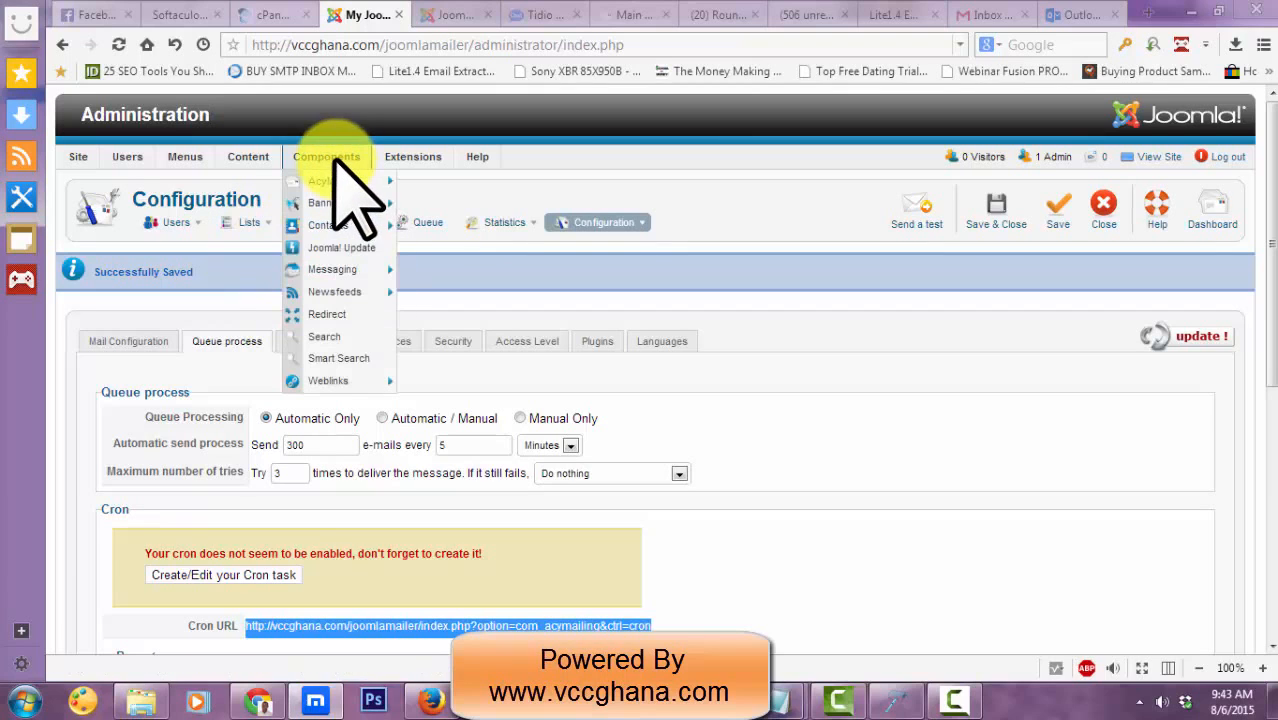
pyautogui.moveTo(345, 181)
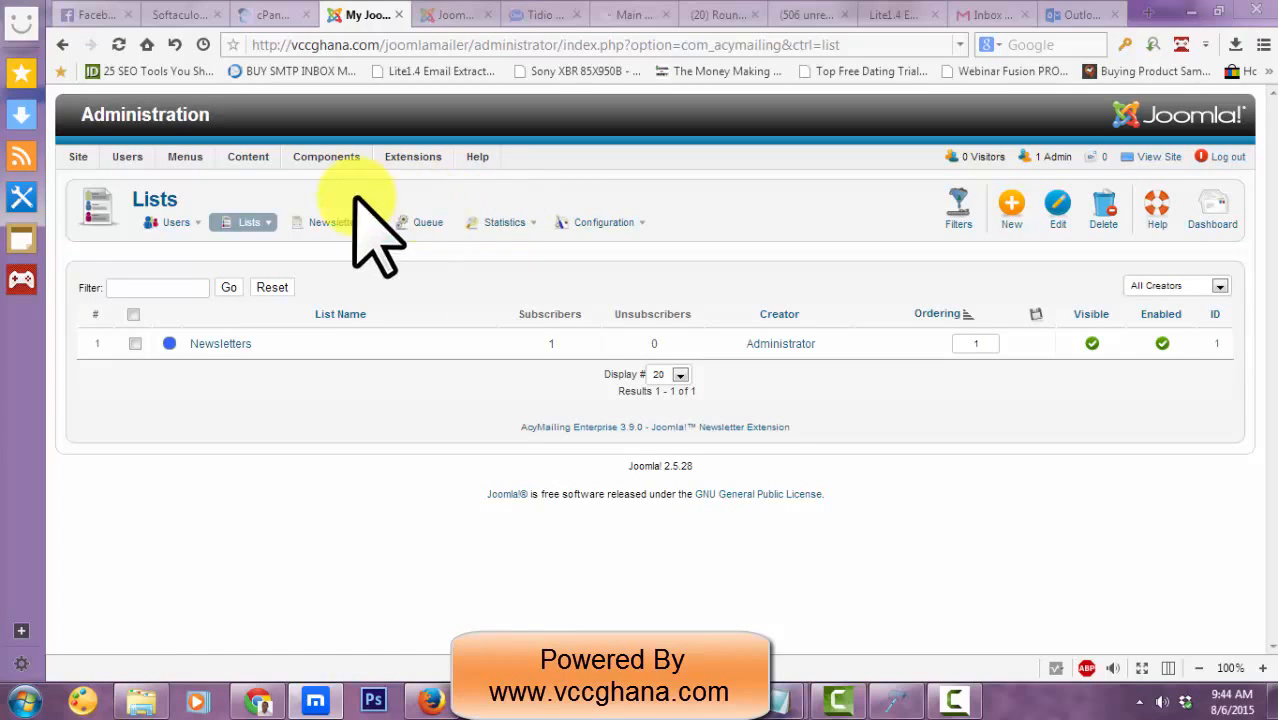
# - Create and save a new mailing list named 'vccghana list1', then go back to the Lists page
pyautogui.click(1013, 205)
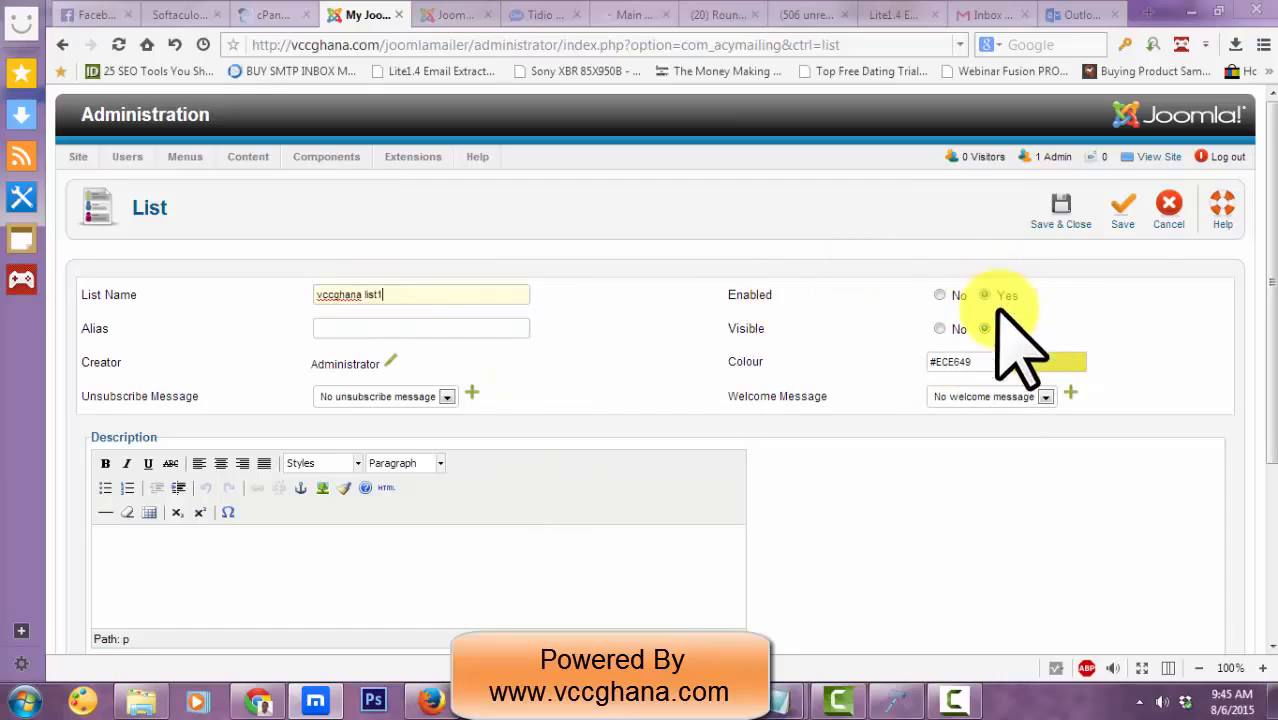
pyautogui.click(1122, 208)
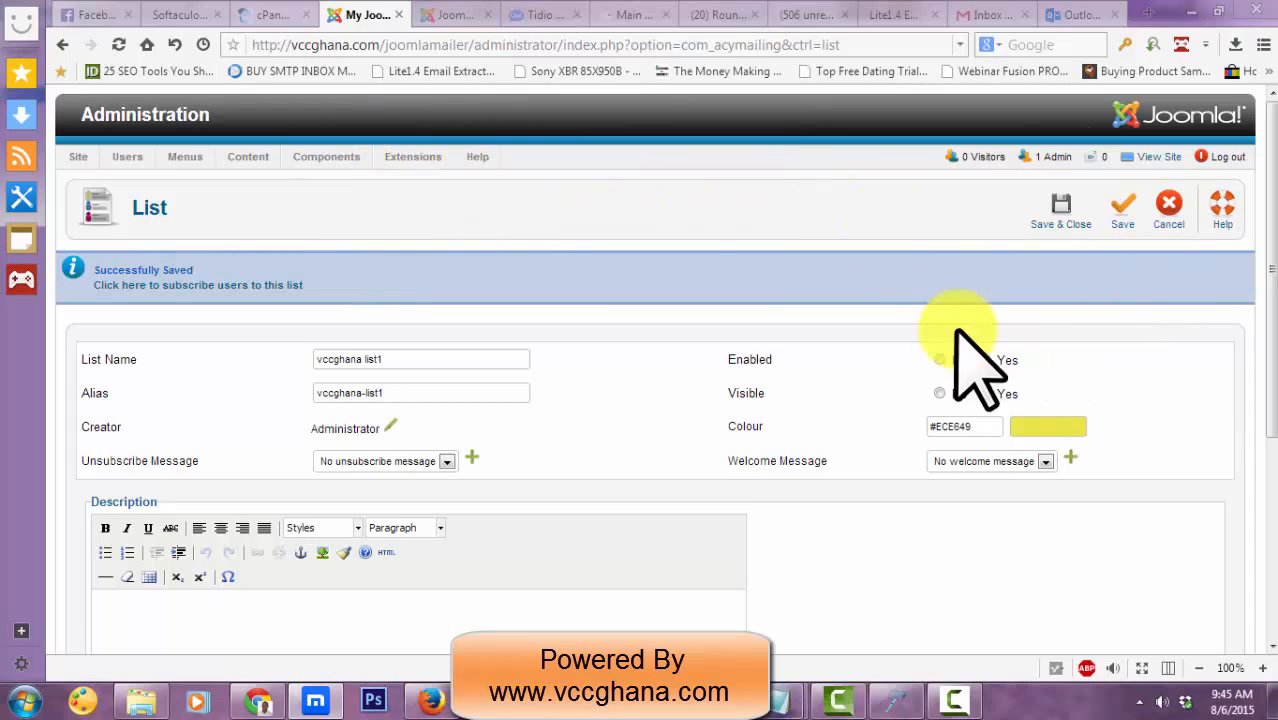
pyautogui.click(1168, 205)
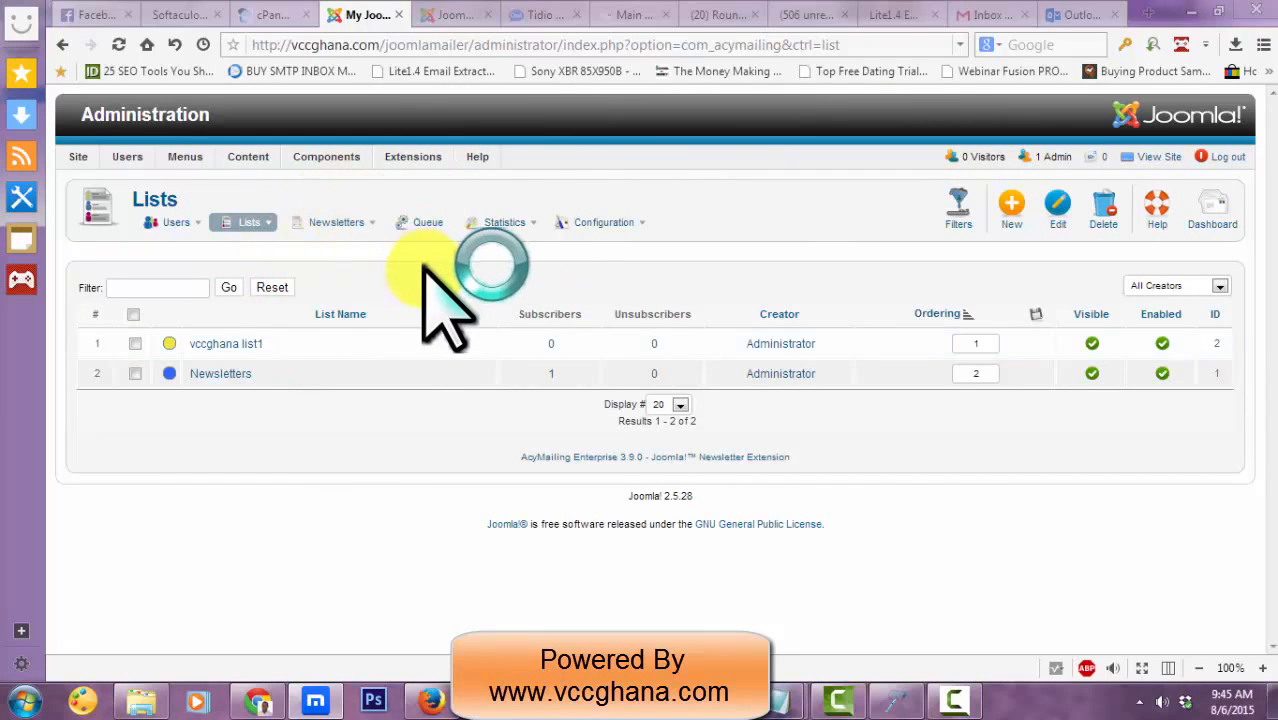
# - Open AcyMailing's Users > Import page from the Components menu
pyautogui.moveTo(180, 222)
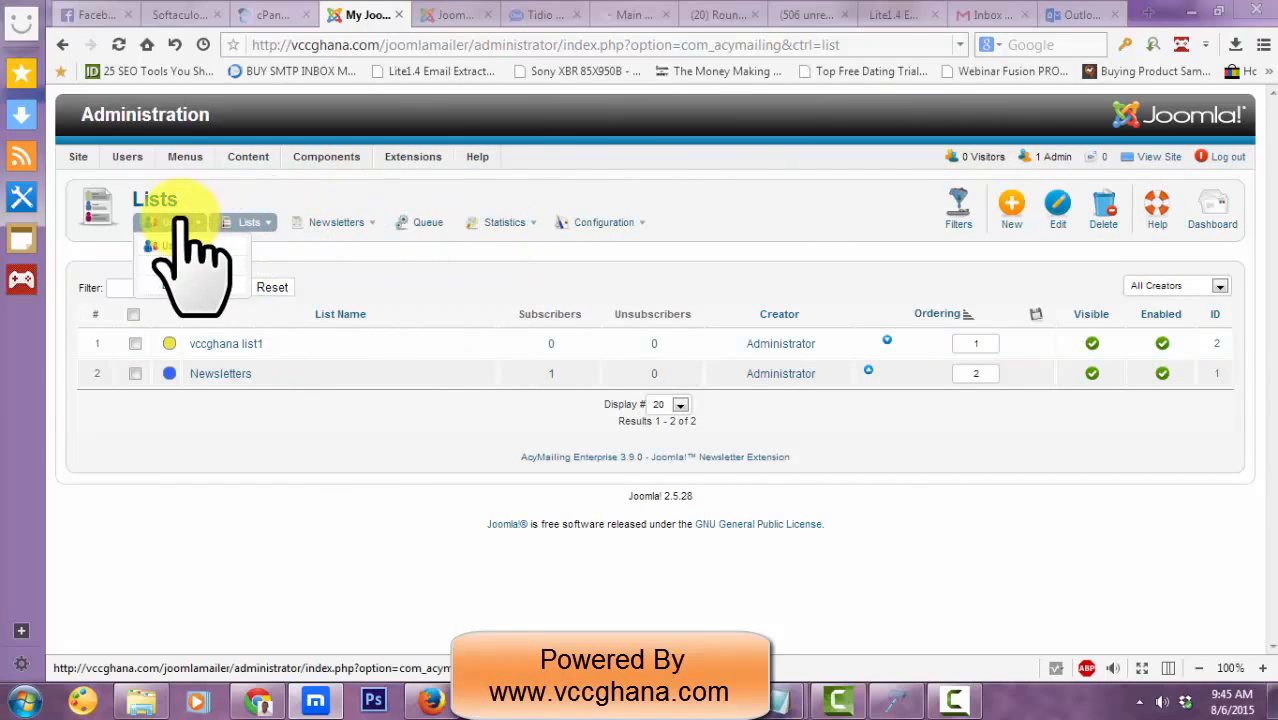
pyautogui.moveTo(334, 160)
pyautogui.moveTo(356, 183)
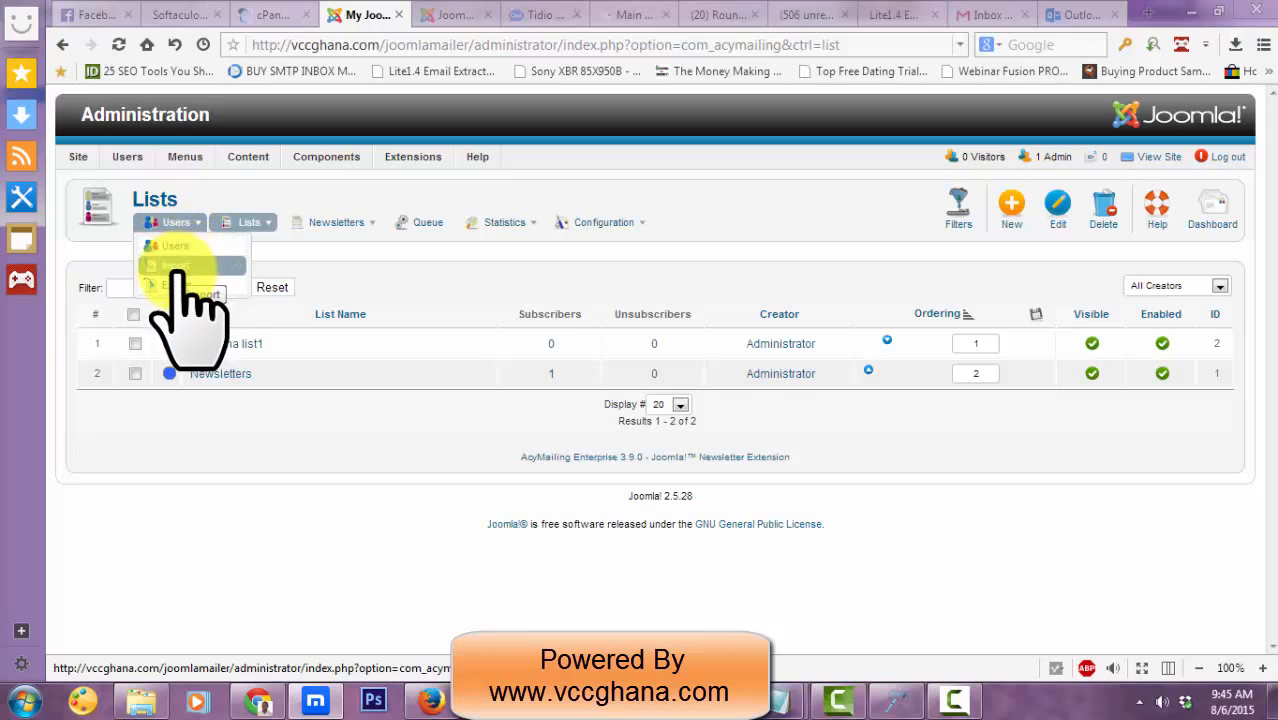
pyautogui.click(174, 266)
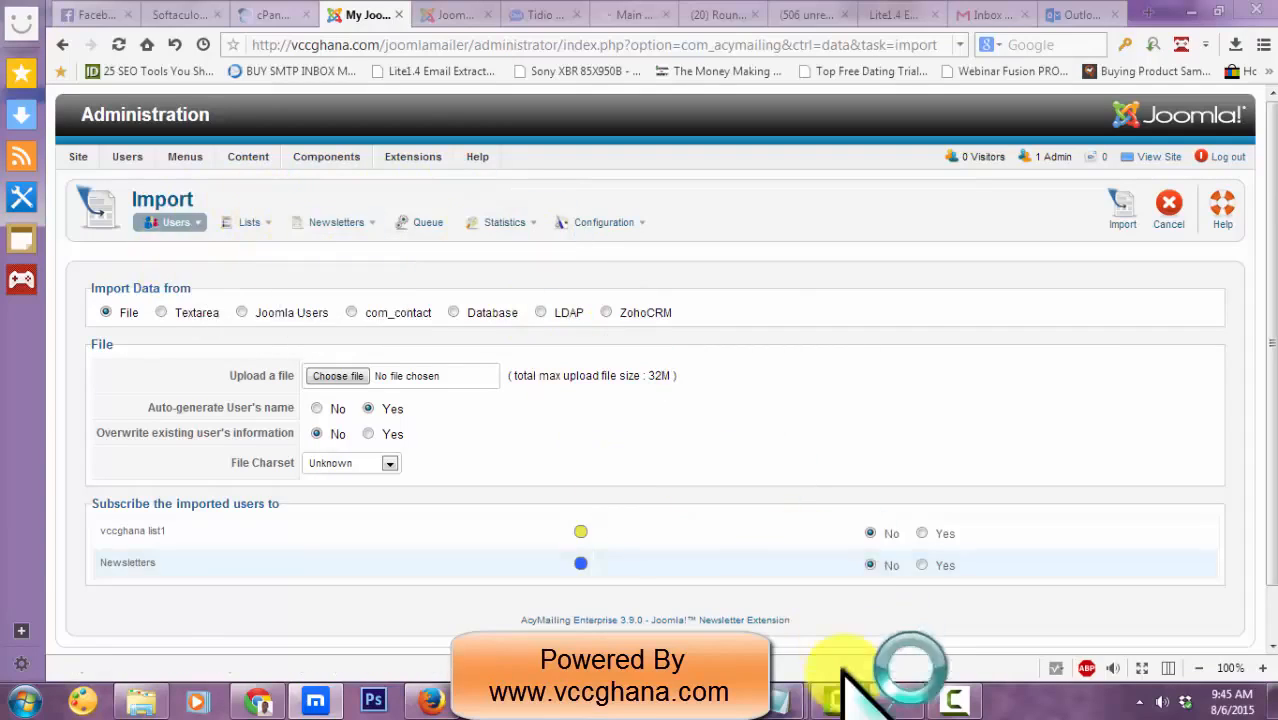
# - Import the 'vcc list 1' text file from the Desktop into List Verify Jeet, loading 68 emails
pyautogui.click(892, 699)
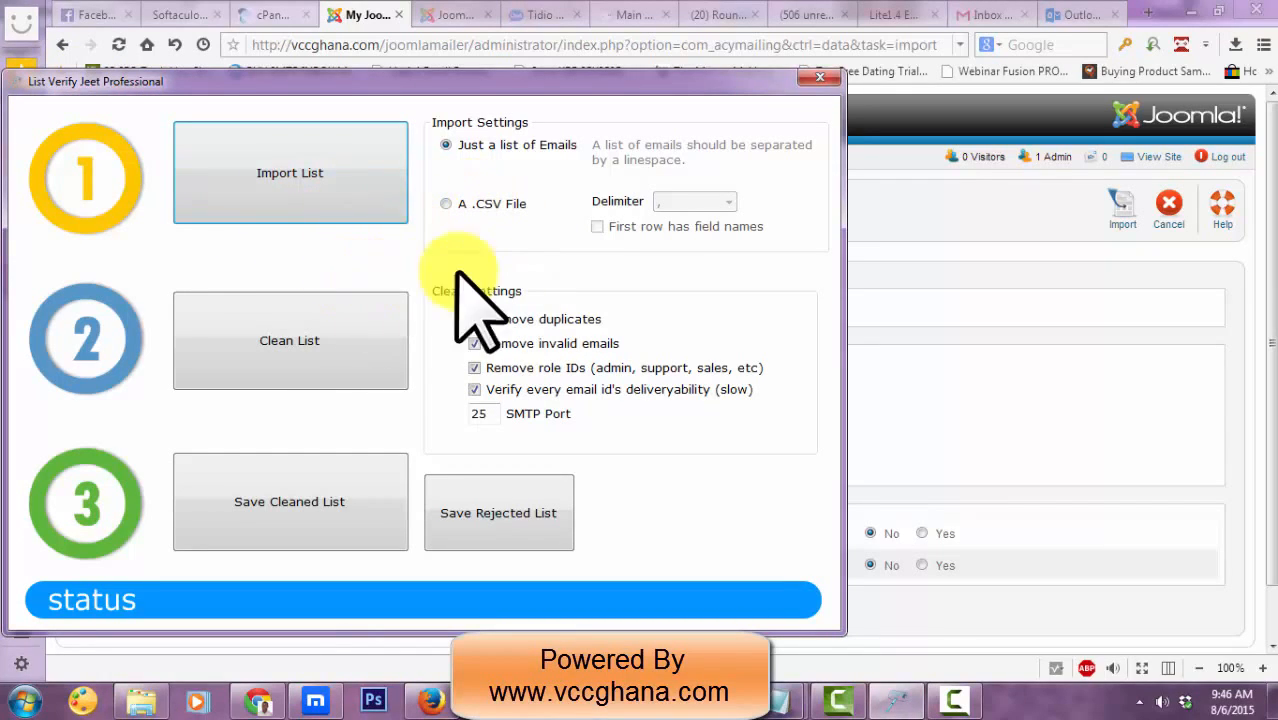
pyautogui.click(334, 207)
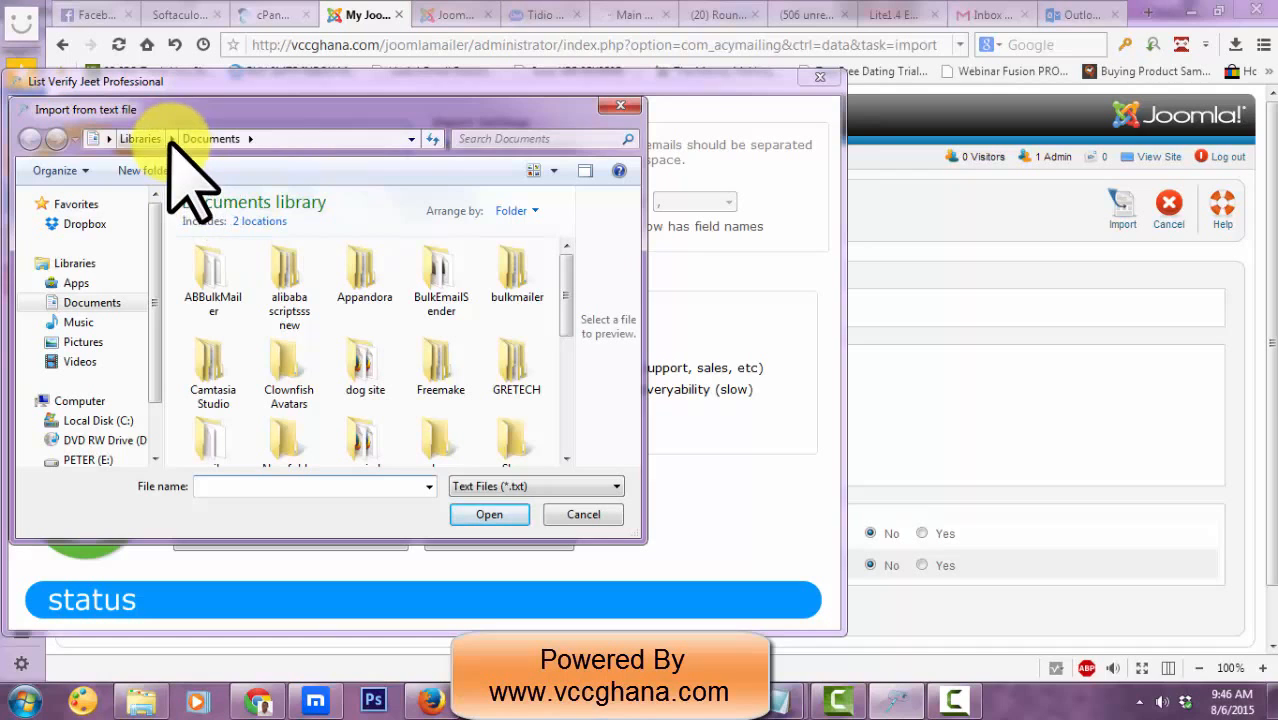
pyautogui.click(106, 140)
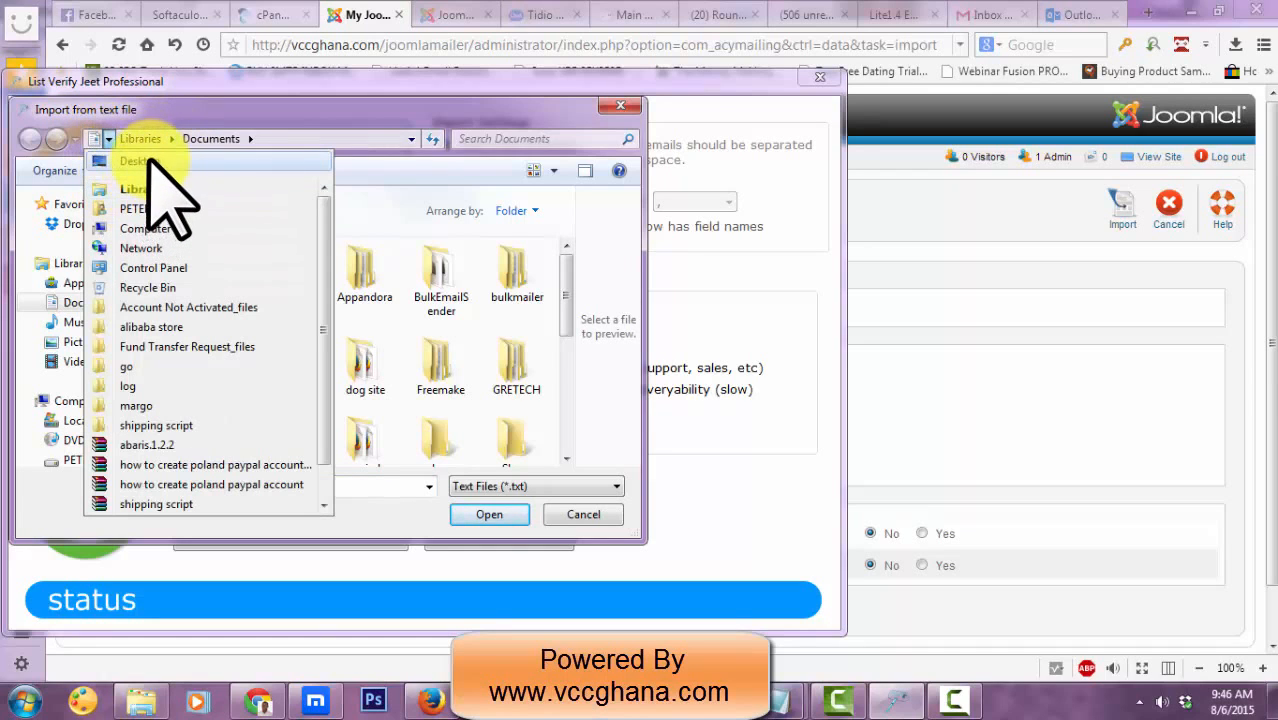
pyautogui.click(140, 161)
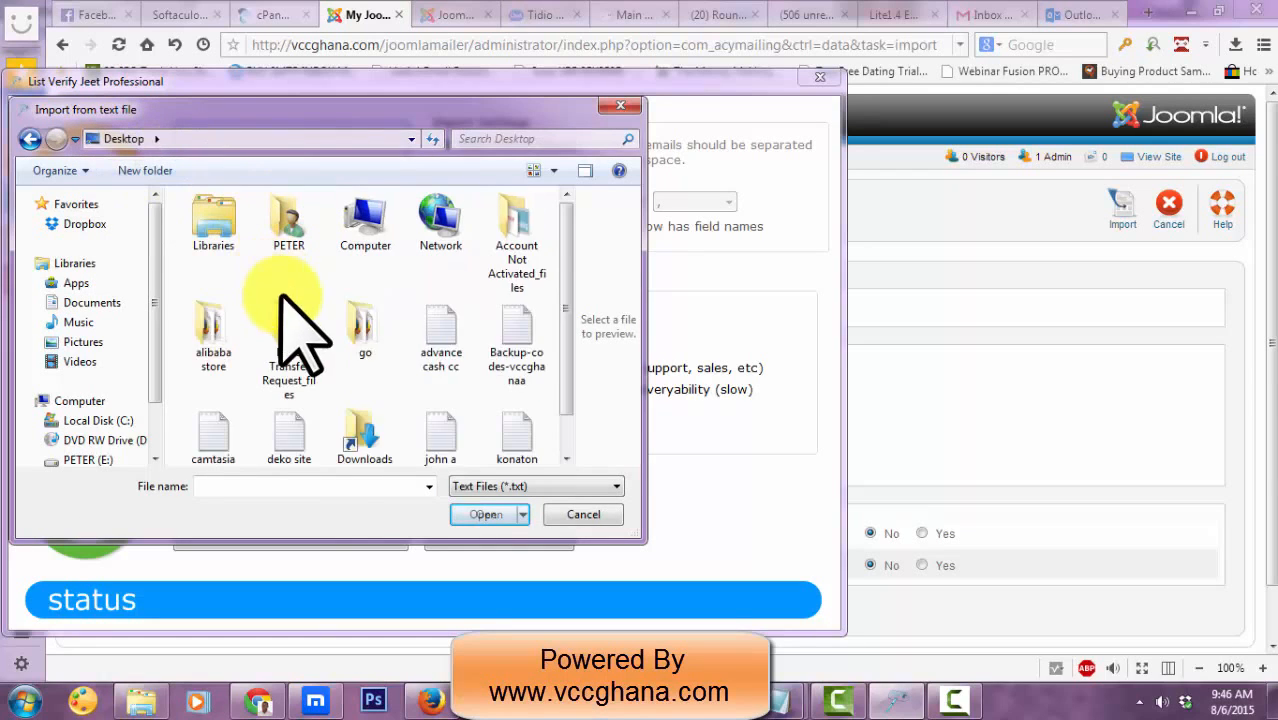
pyautogui.moveTo(562, 295); pyautogui.dragTo(566, 428)
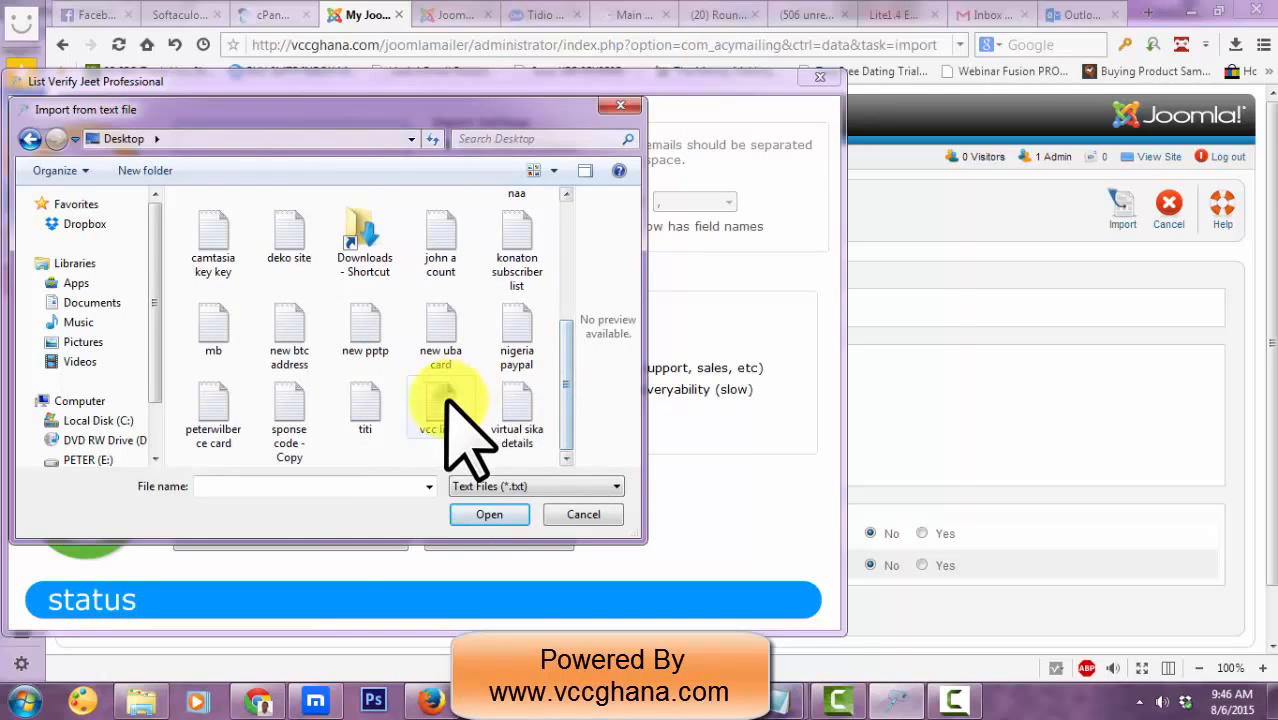
pyautogui.click(442, 415)
pyautogui.click(485, 516)
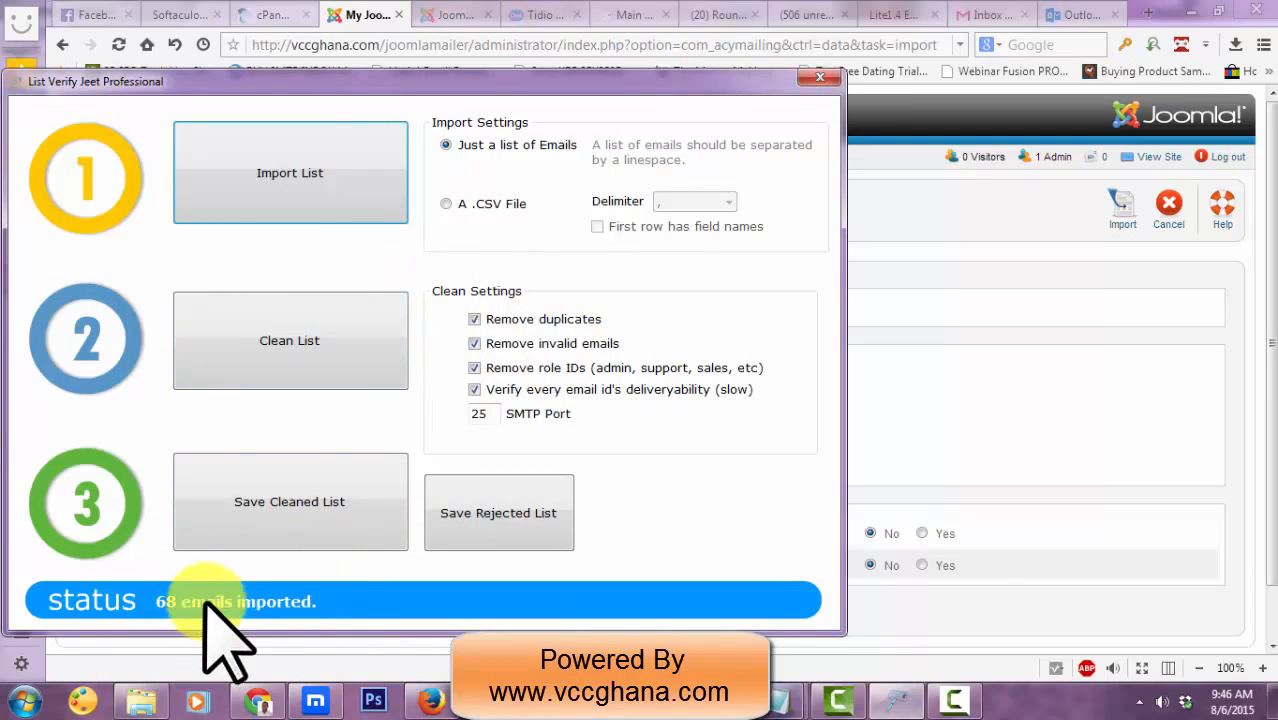
# - Run Clean List on the imported emails with all clean settings, leaving 66 of 68 addresses
pyautogui.click(292, 350)
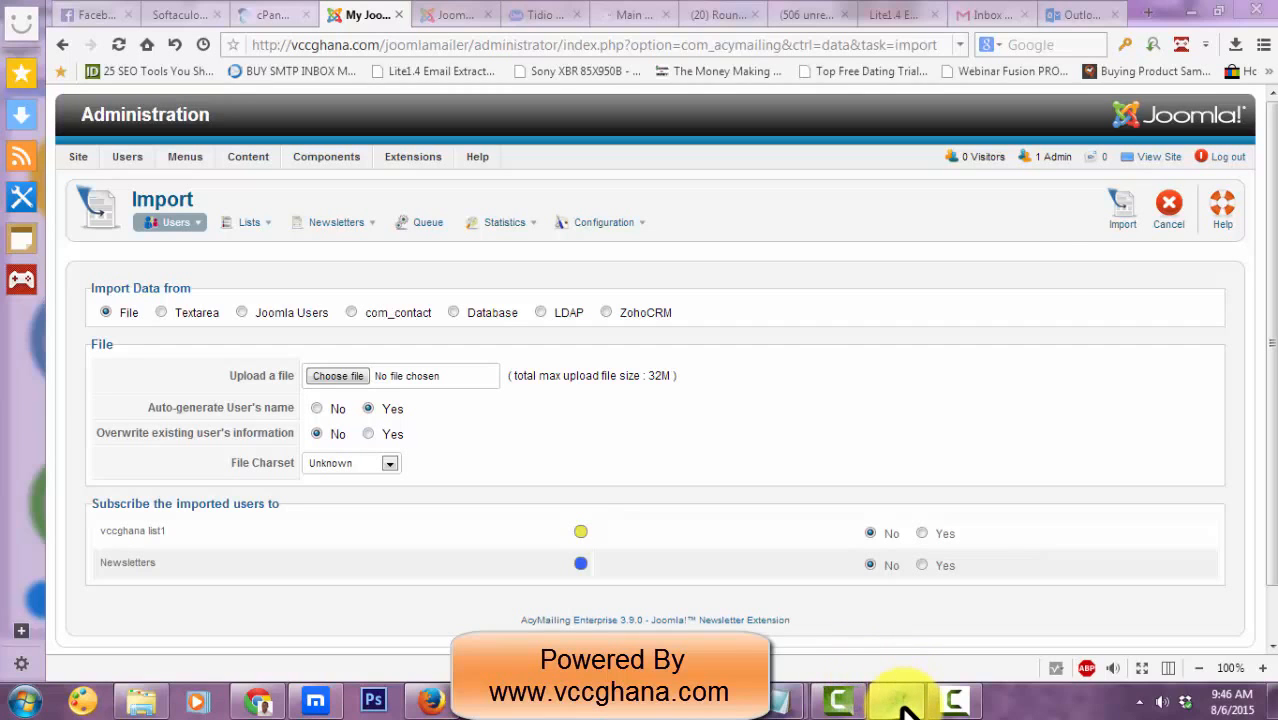
pyautogui.click(1191, 11)
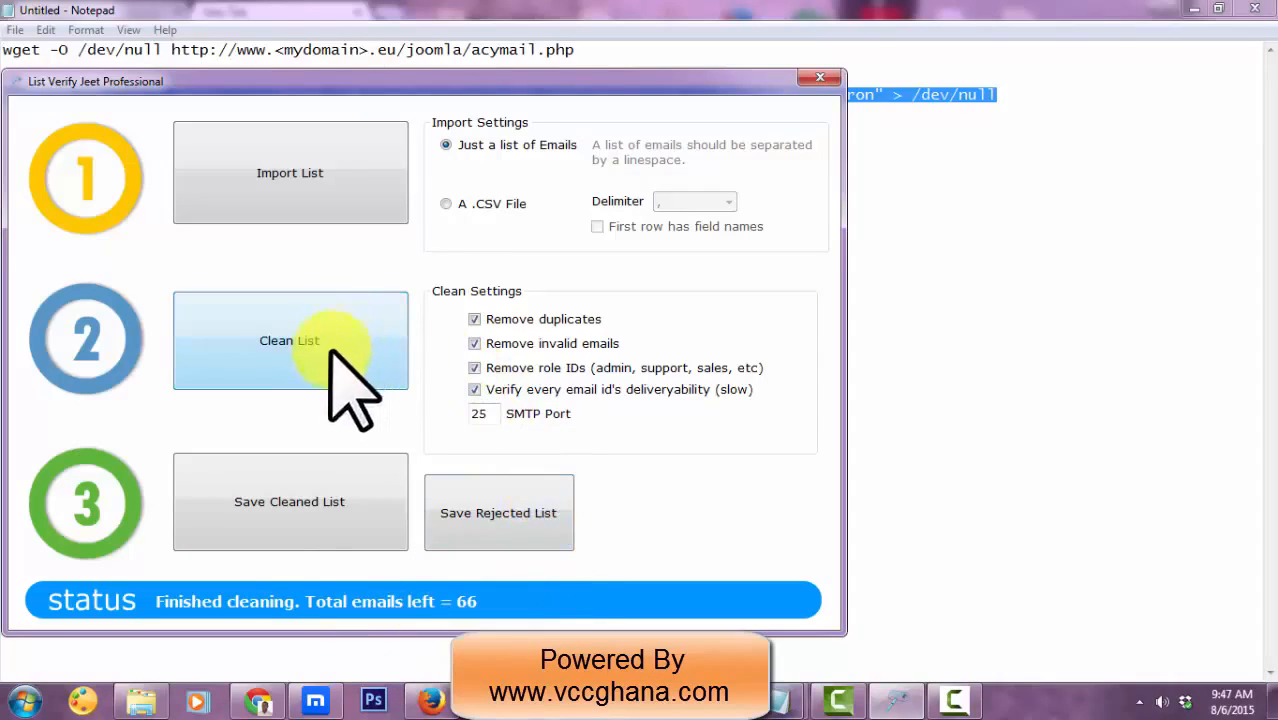
# - Save the cleaned email list to a file named 'vcc list good' and return to the import page
pyautogui.click(290, 490)
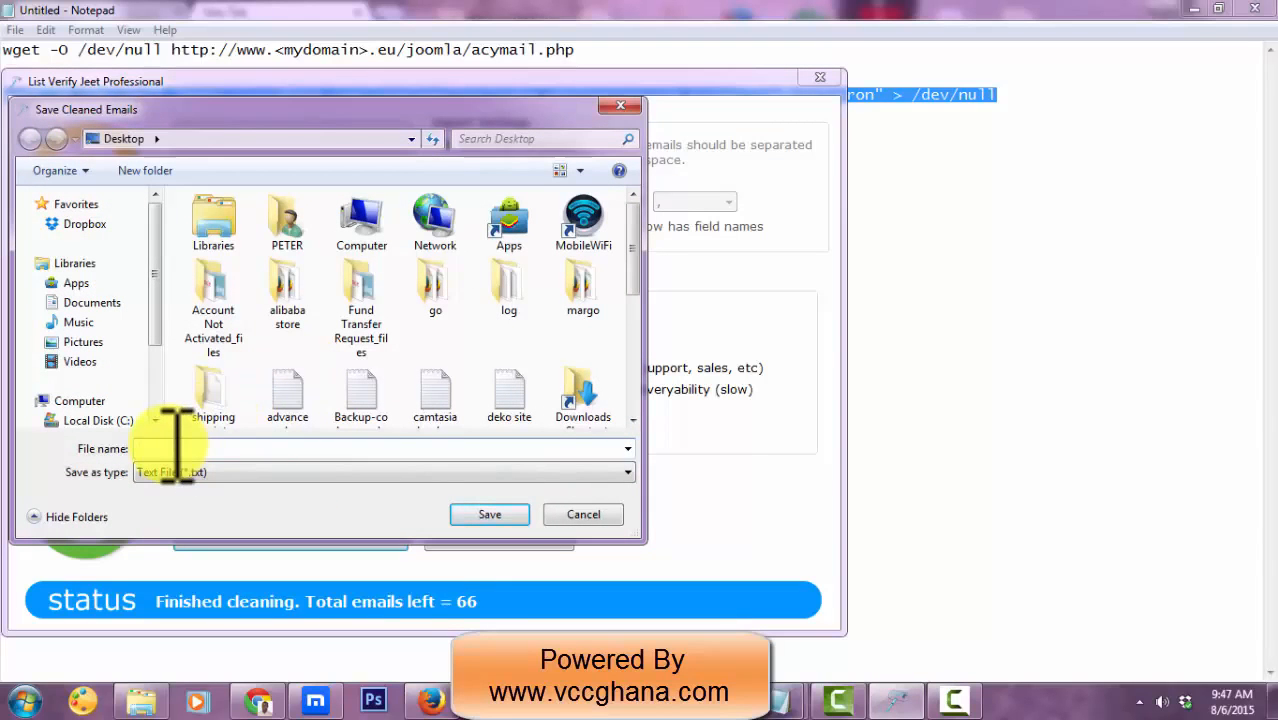
pyautogui.write('vcc')
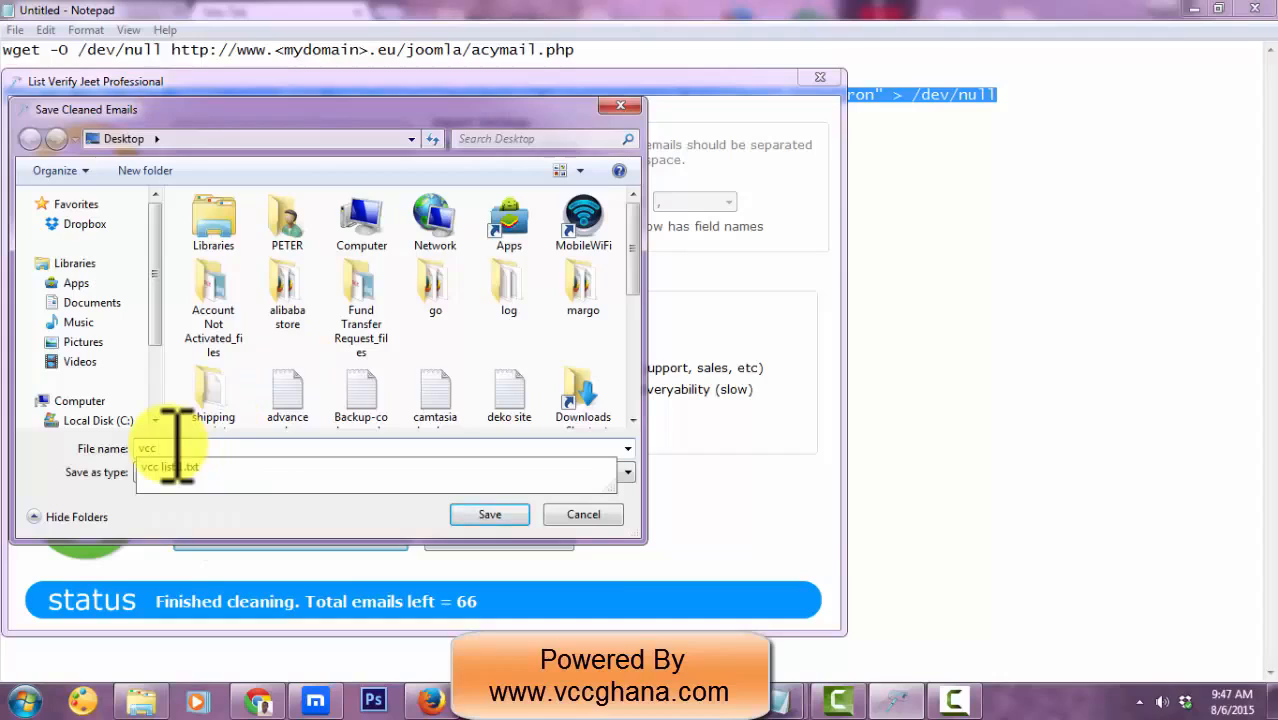
pyautogui.write(' list up')
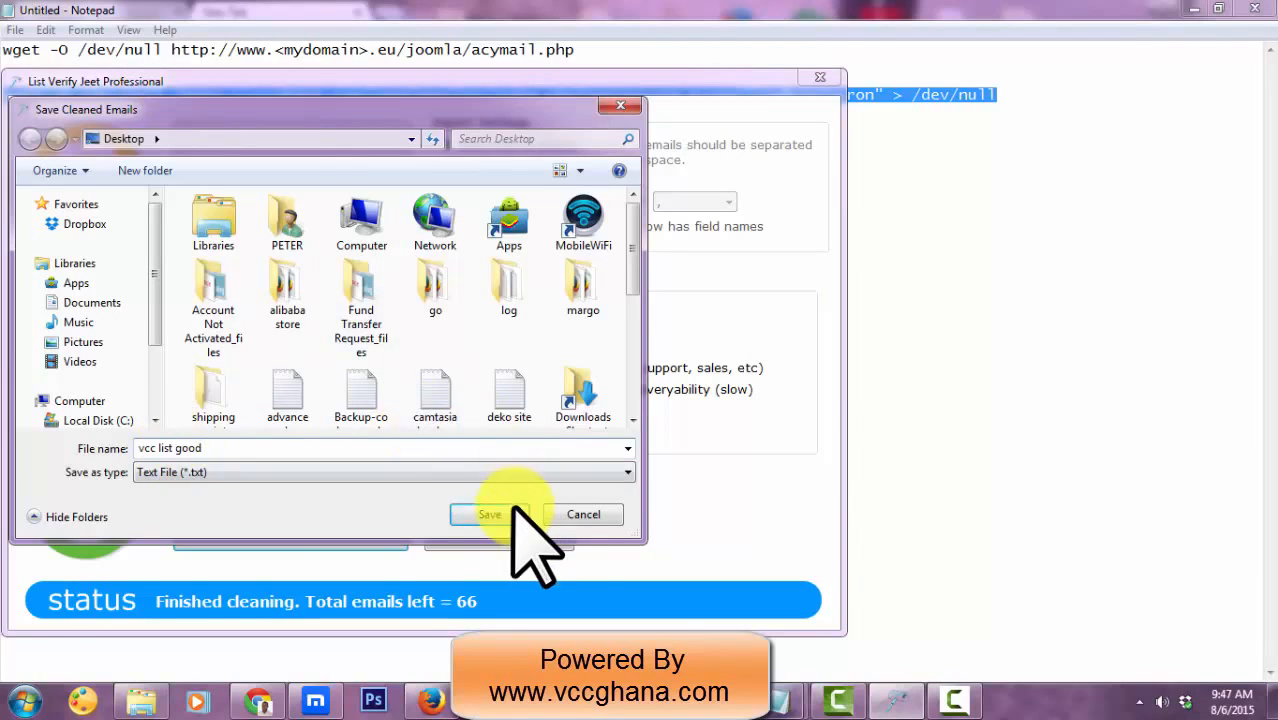
pyautogui.click(491, 514)
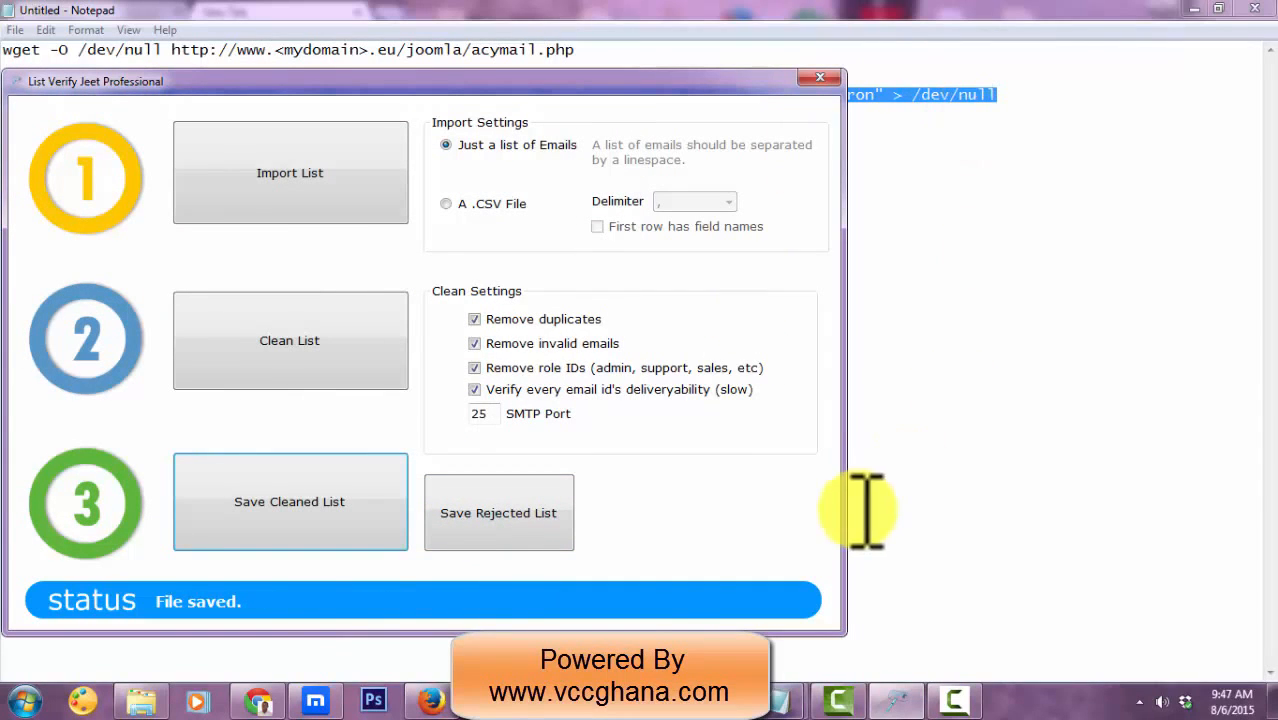
pyautogui.click(313, 705)
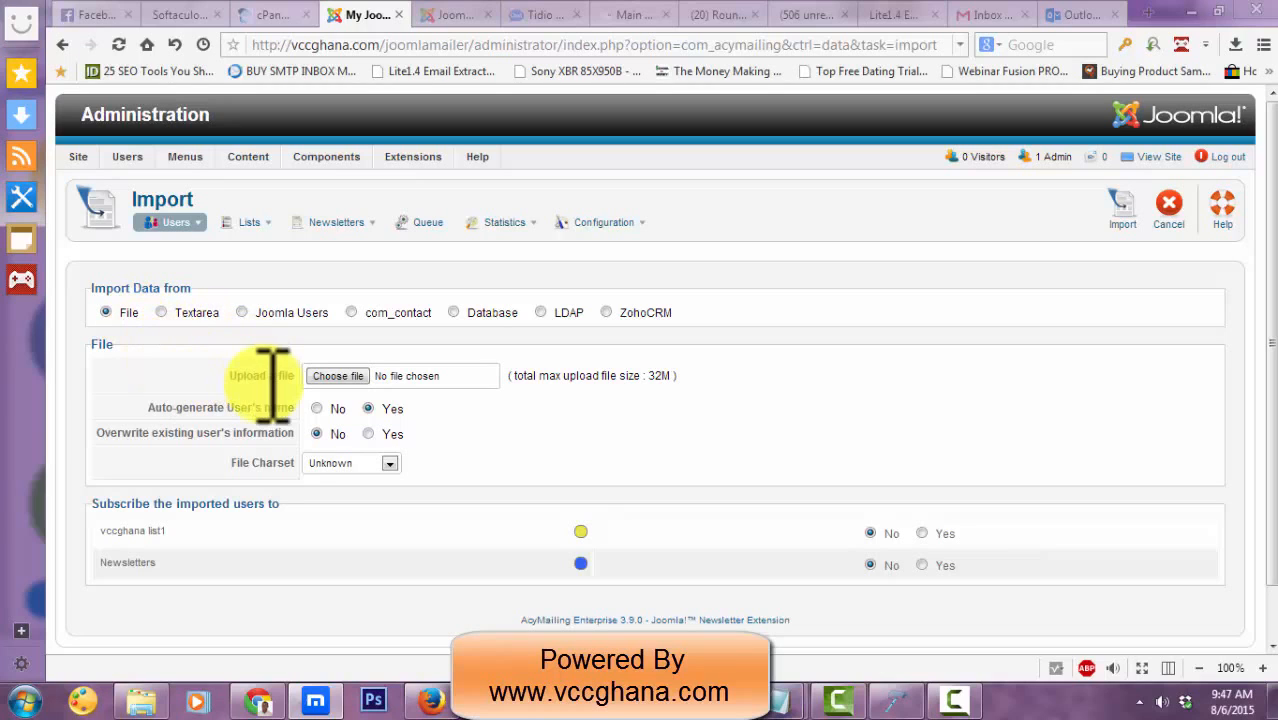
# - Switch the import source to Textarea and replace the sample lines with an 'email' header
pyautogui.click(335, 377)
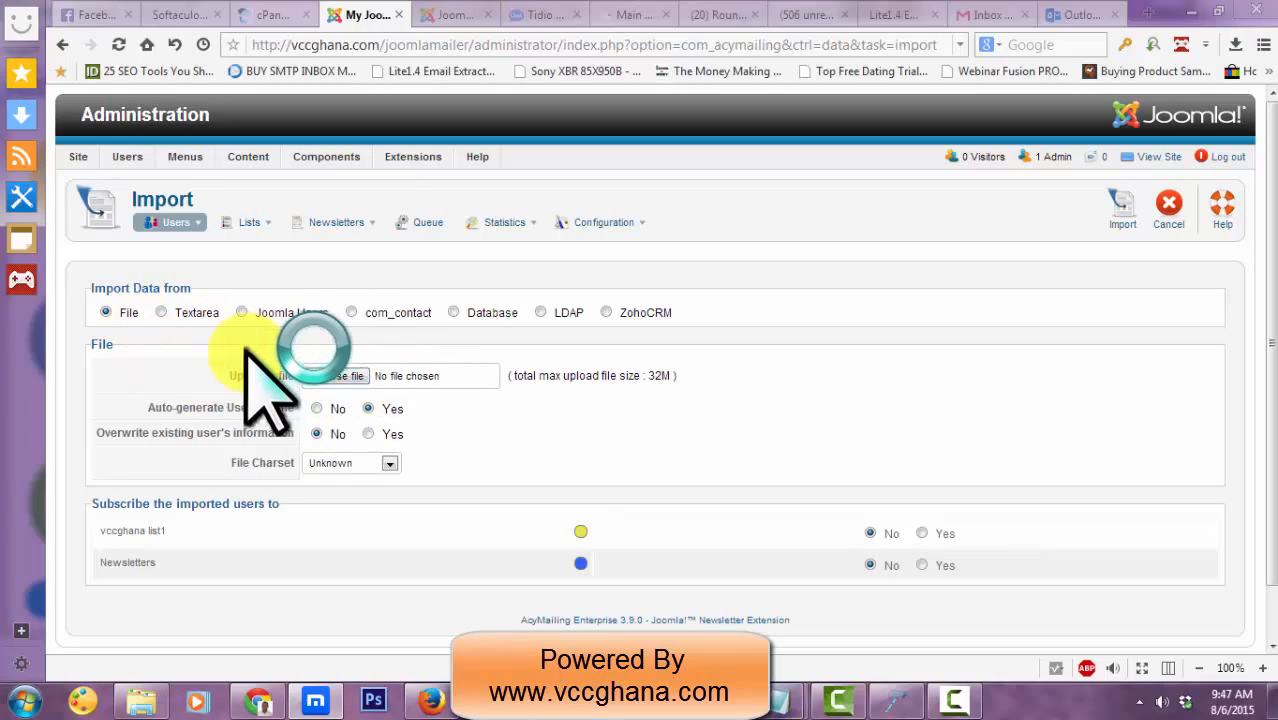
pyautogui.click(161, 311)
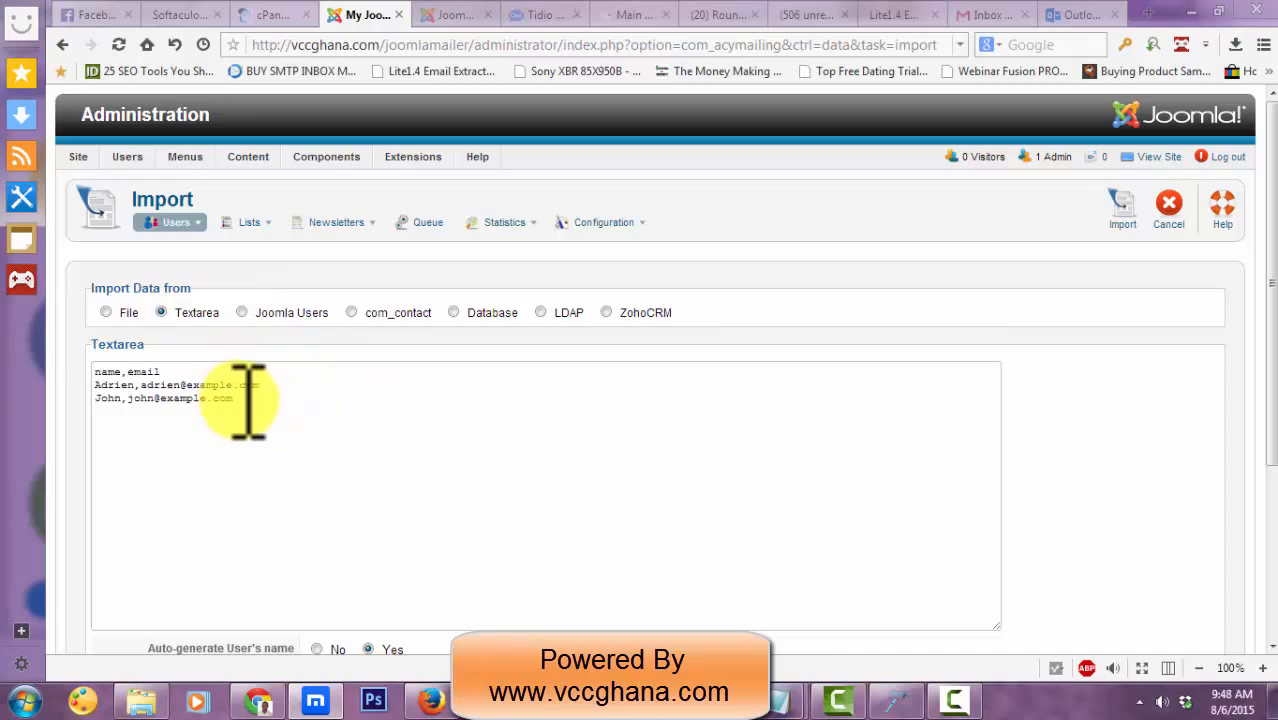
pyautogui.moveTo(257, 400); pyautogui.dragTo(120, 375)
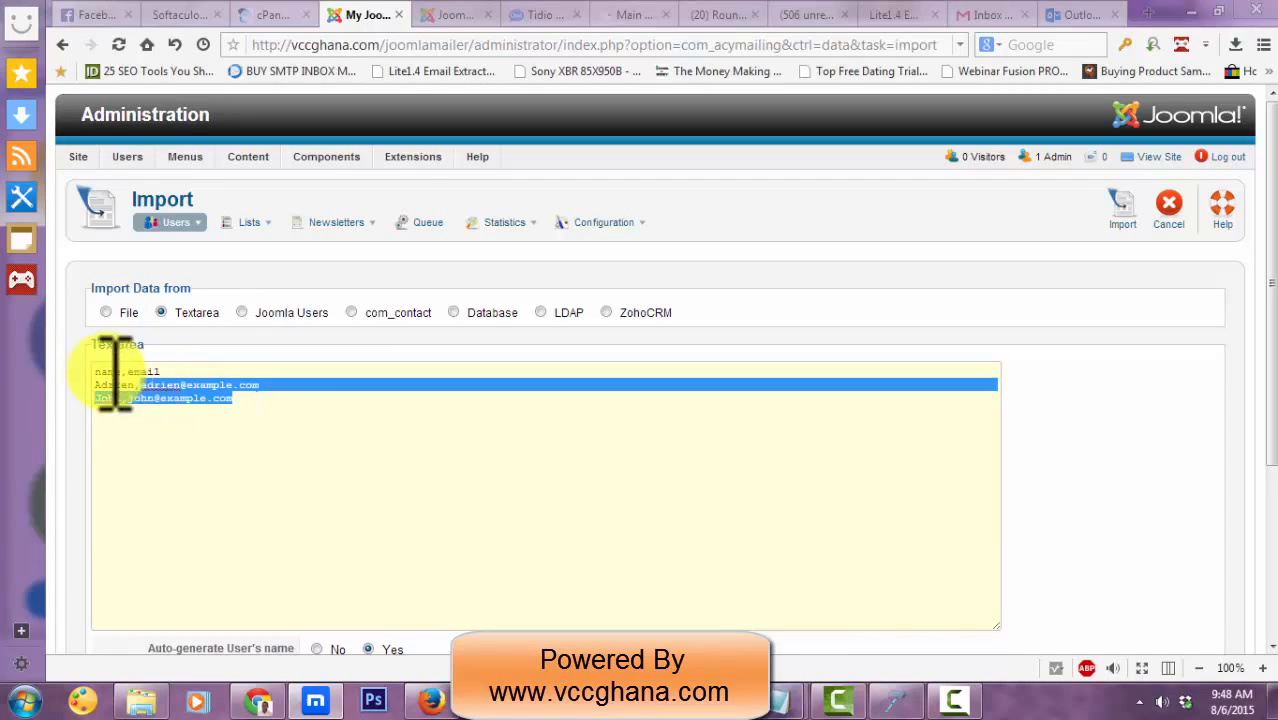
pyautogui.write('em')
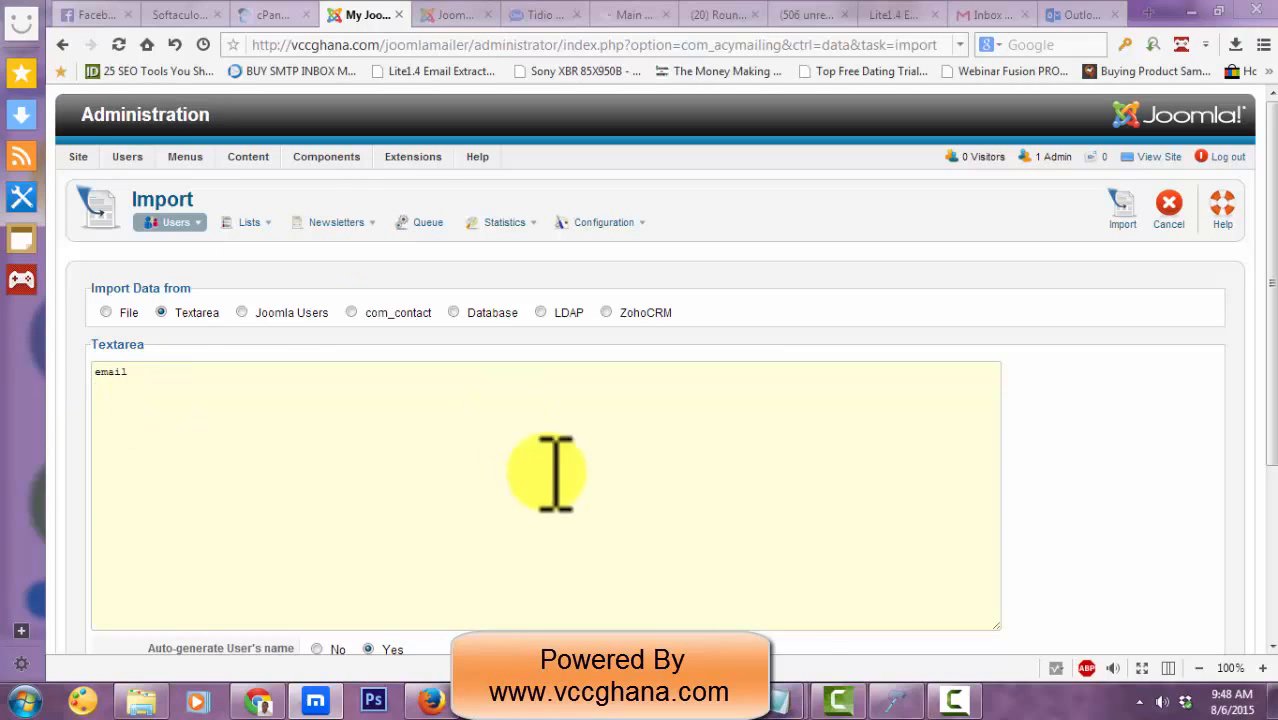
# - Paste the cleaned addresses from Notepad under the header and subscribe them to vccghana list1
pyautogui.click(1183, 15)
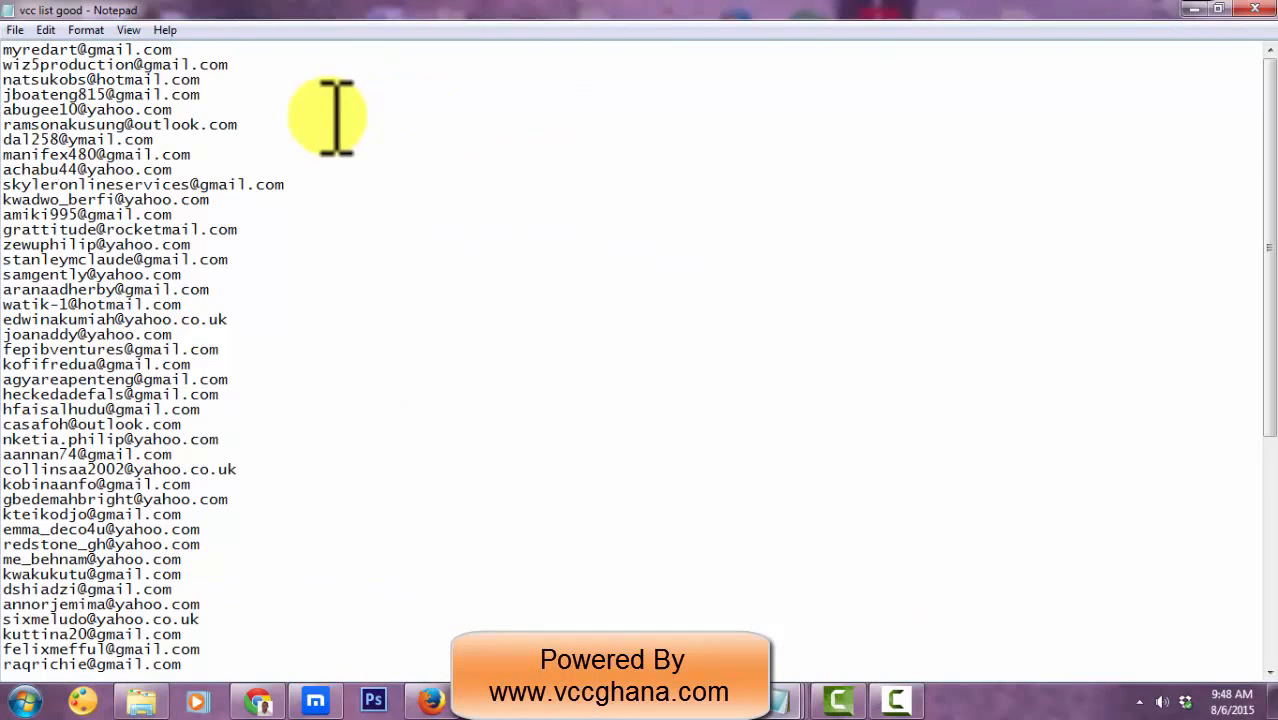
pyautogui.doubleClick(305, 140)
pyautogui.hotkey('ctrl', 'shift', 'End')
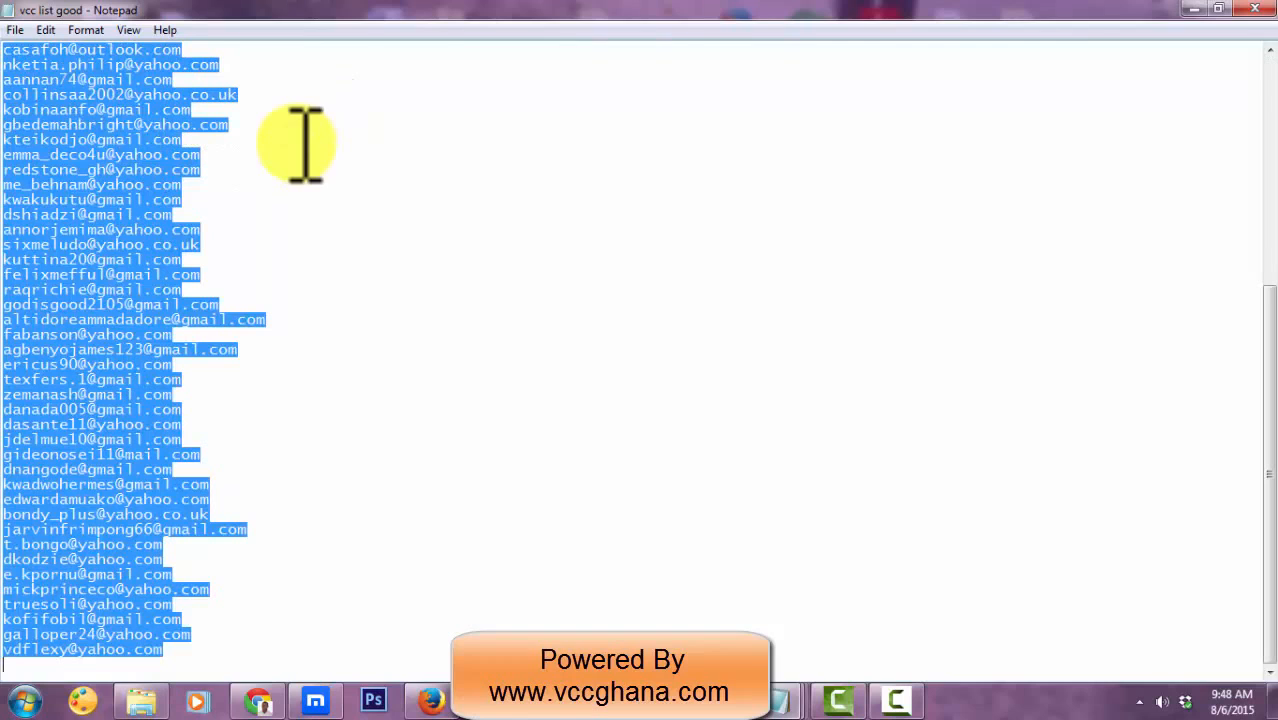
pyautogui.click(318, 700)
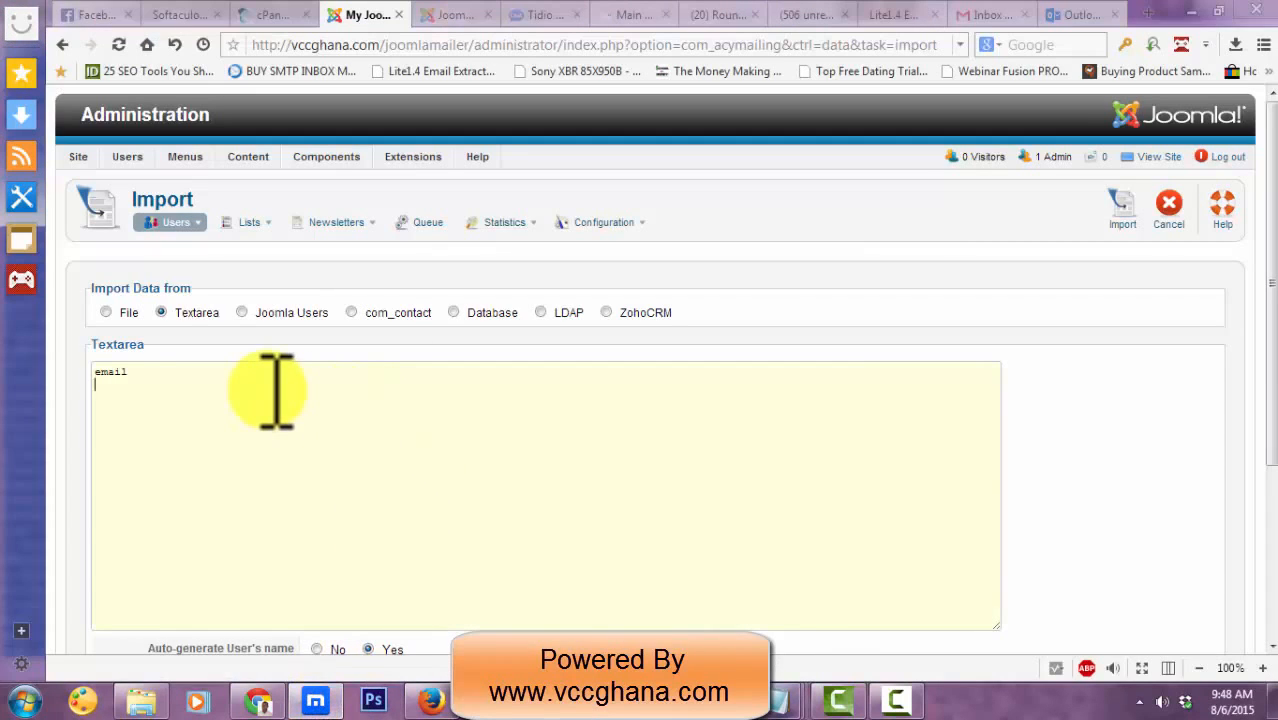
pyautogui.hotkey('ctrl', 'v')
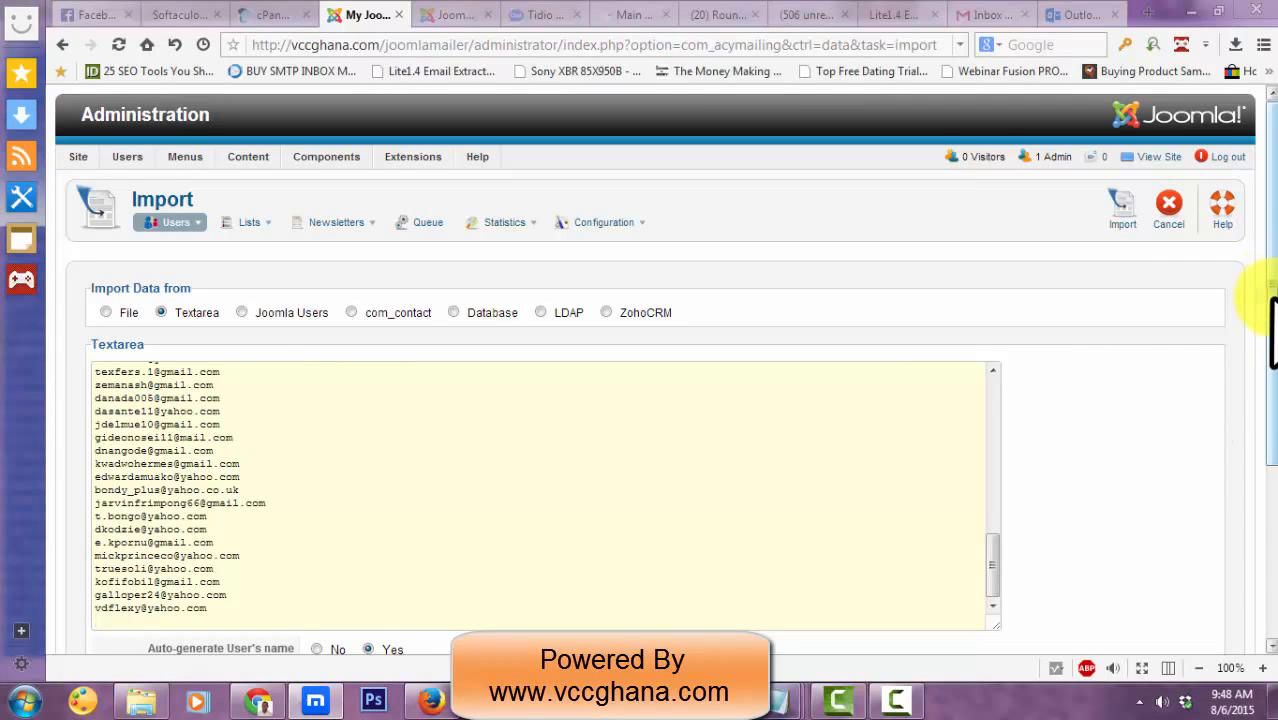
pyautogui.moveTo(1270, 300); pyautogui.dragTo(1271, 452)
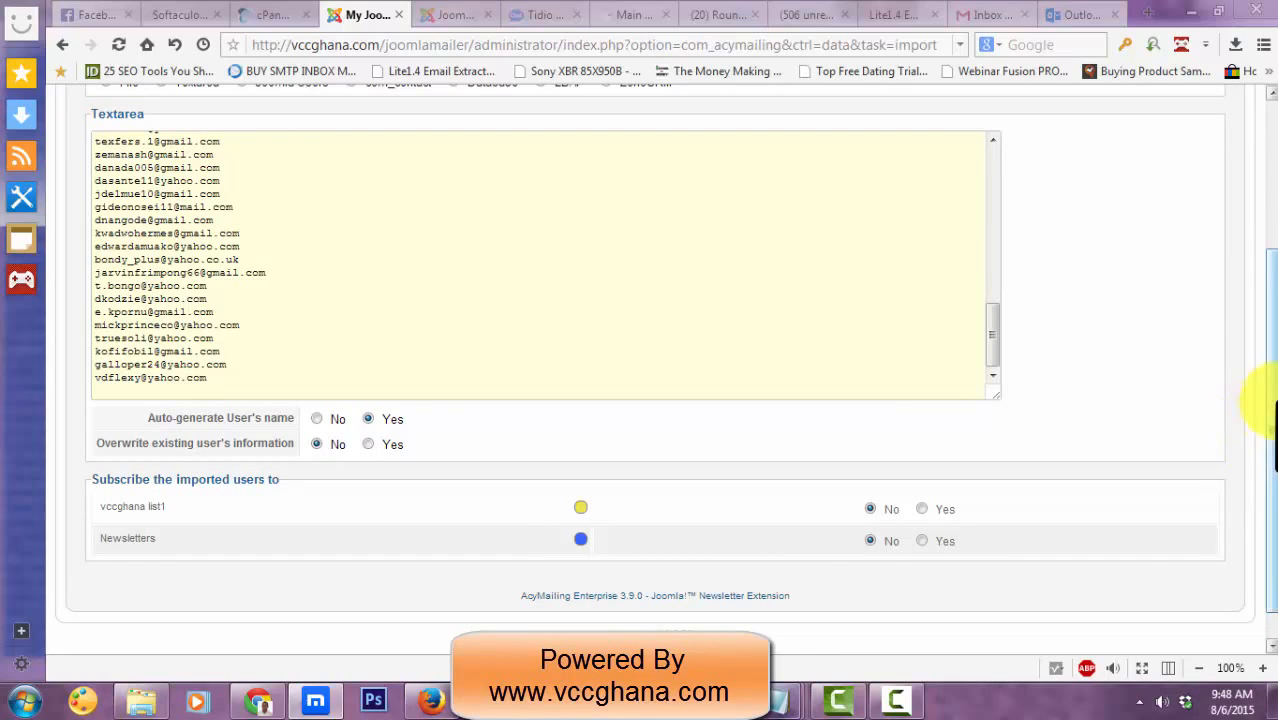
pyautogui.moveTo(1272, 405); pyautogui.dragTo(1272, 456)
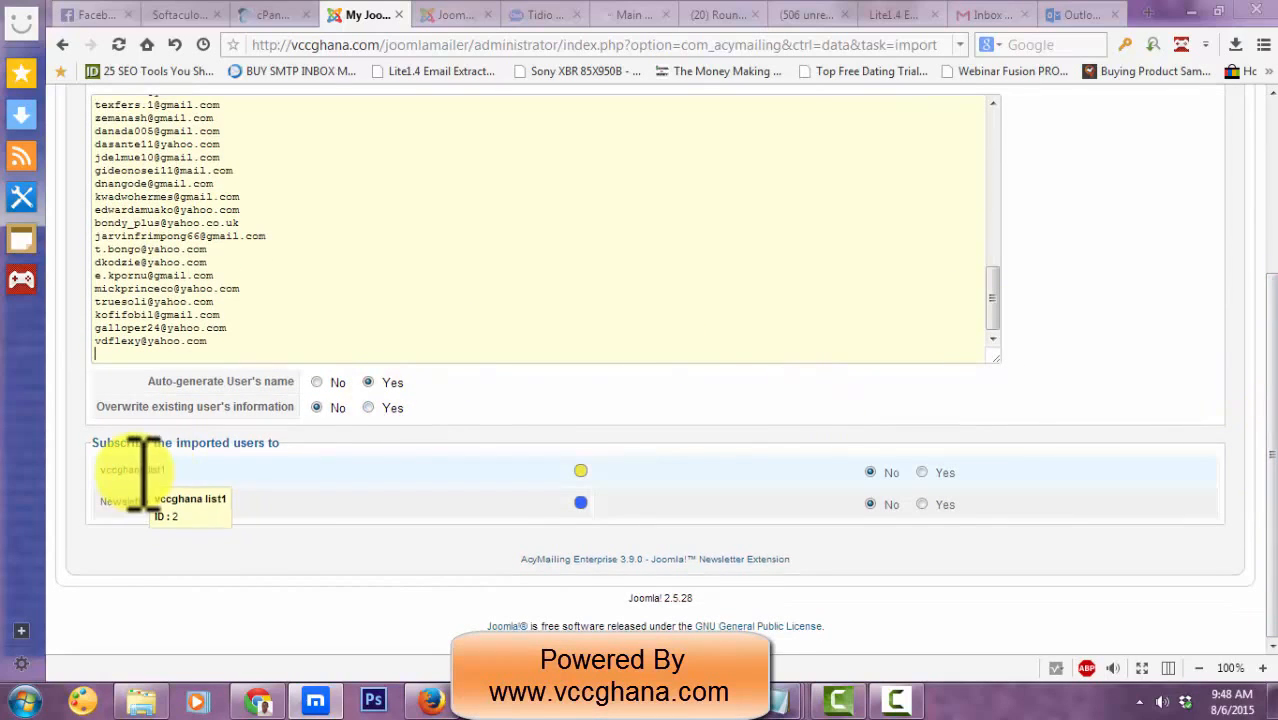
pyautogui.click(922, 472)
pyautogui.scroll(5, 1254, 370)
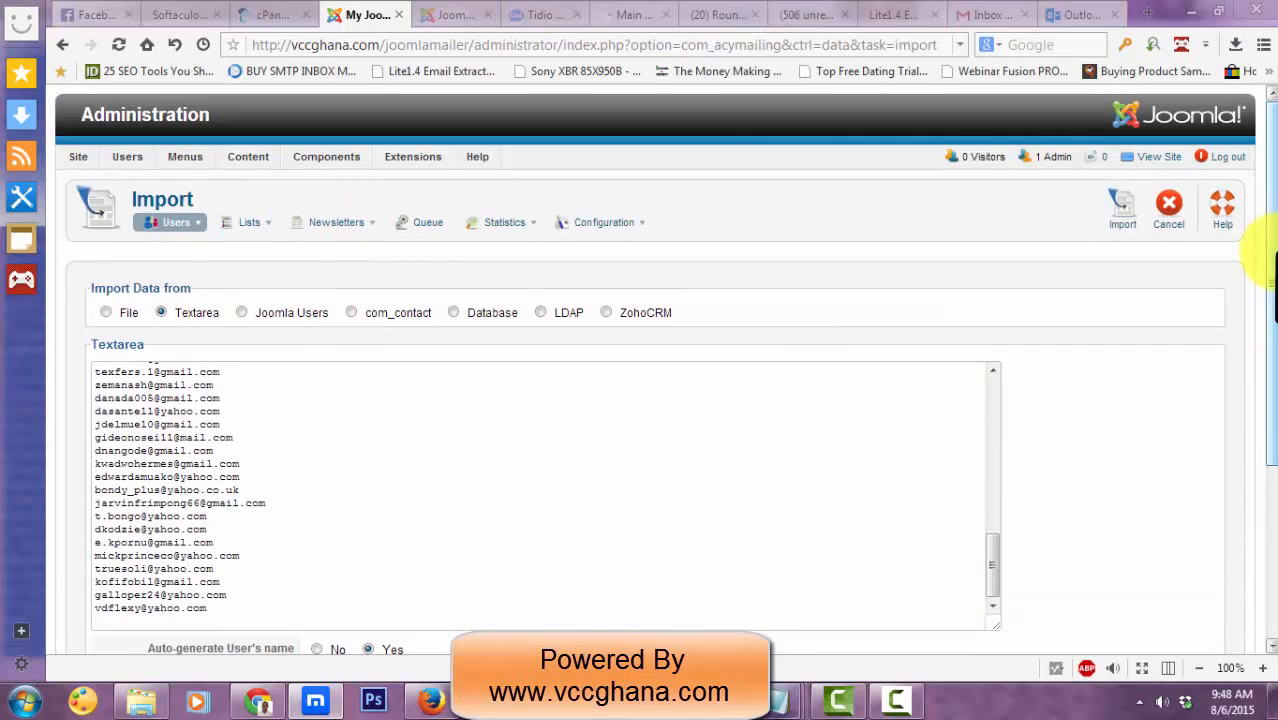
# - Import the pasted addresses, creating 66 new users subscribed to vccghana list1
pyautogui.click(1120, 200)
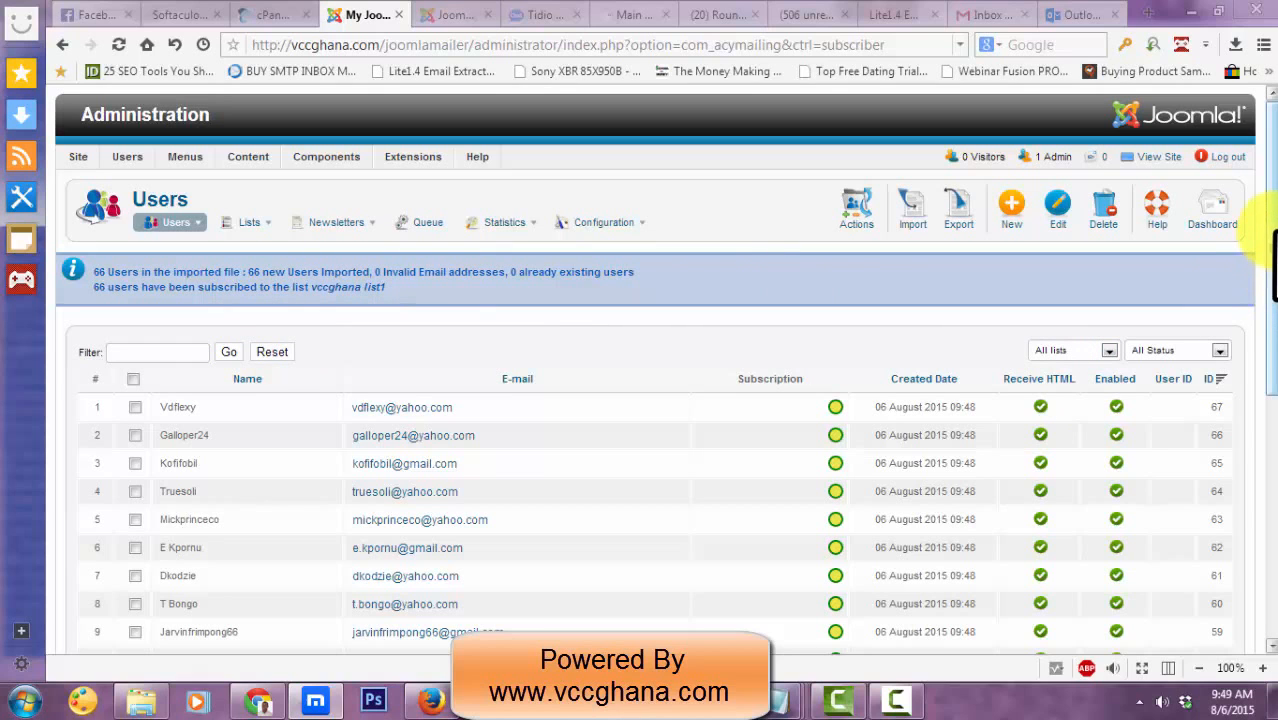
pyautogui.moveTo(1272, 236)
pyautogui.mouseDown()
pyautogui.moveTo(1212, 525)
pyautogui.moveTo(1270, 225)
pyautogui.mouseUp()
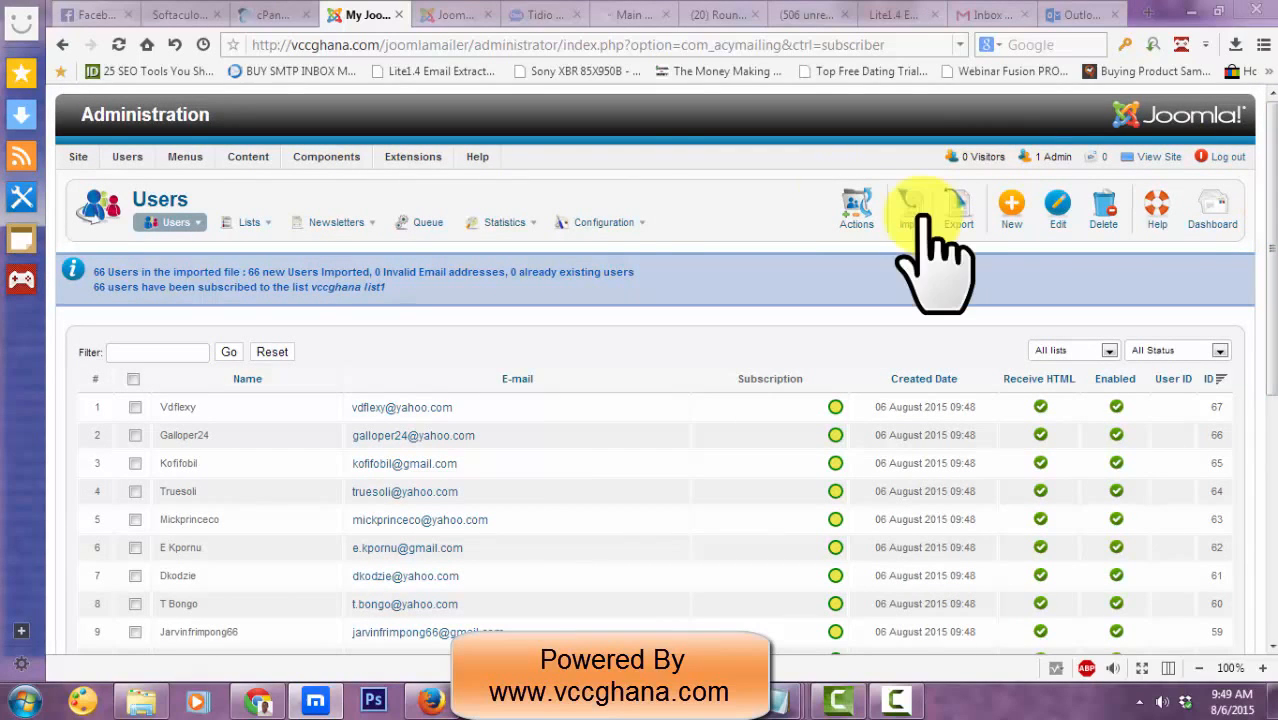
pyautogui.moveTo(360, 222)
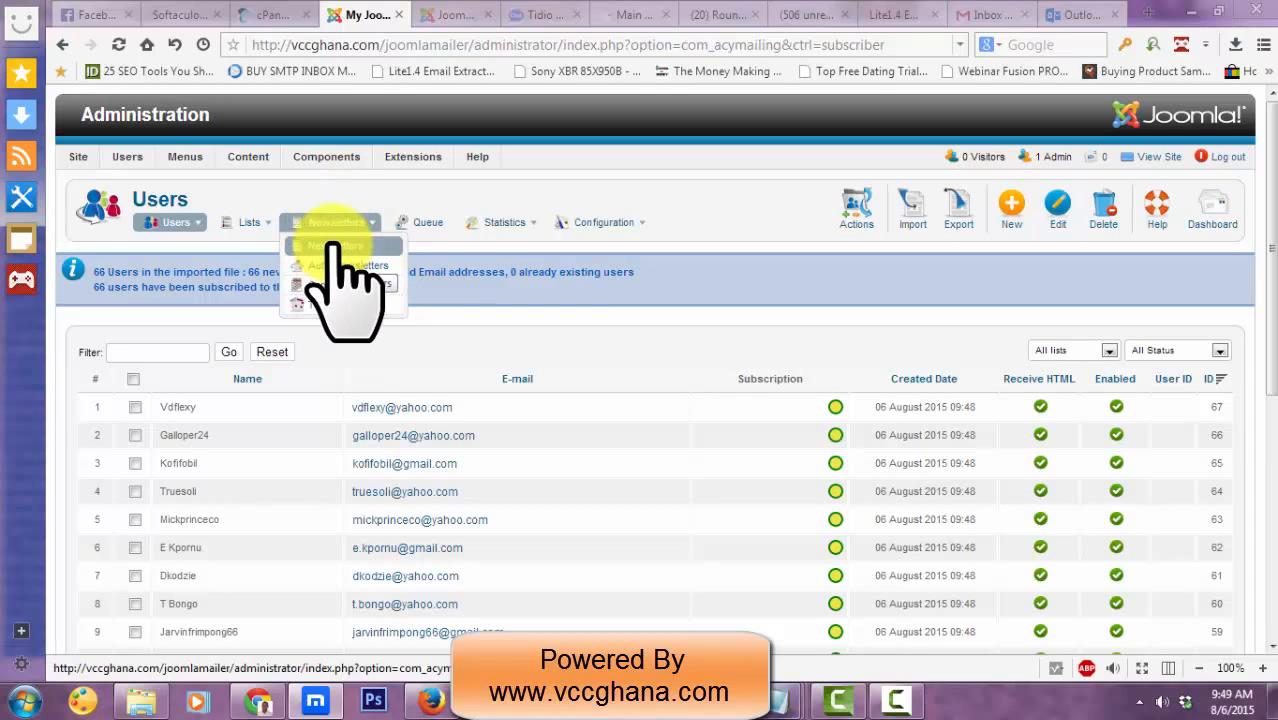
# - Open the Newsletters list, then switch to the joomla.org tab
pyautogui.click(333, 244)
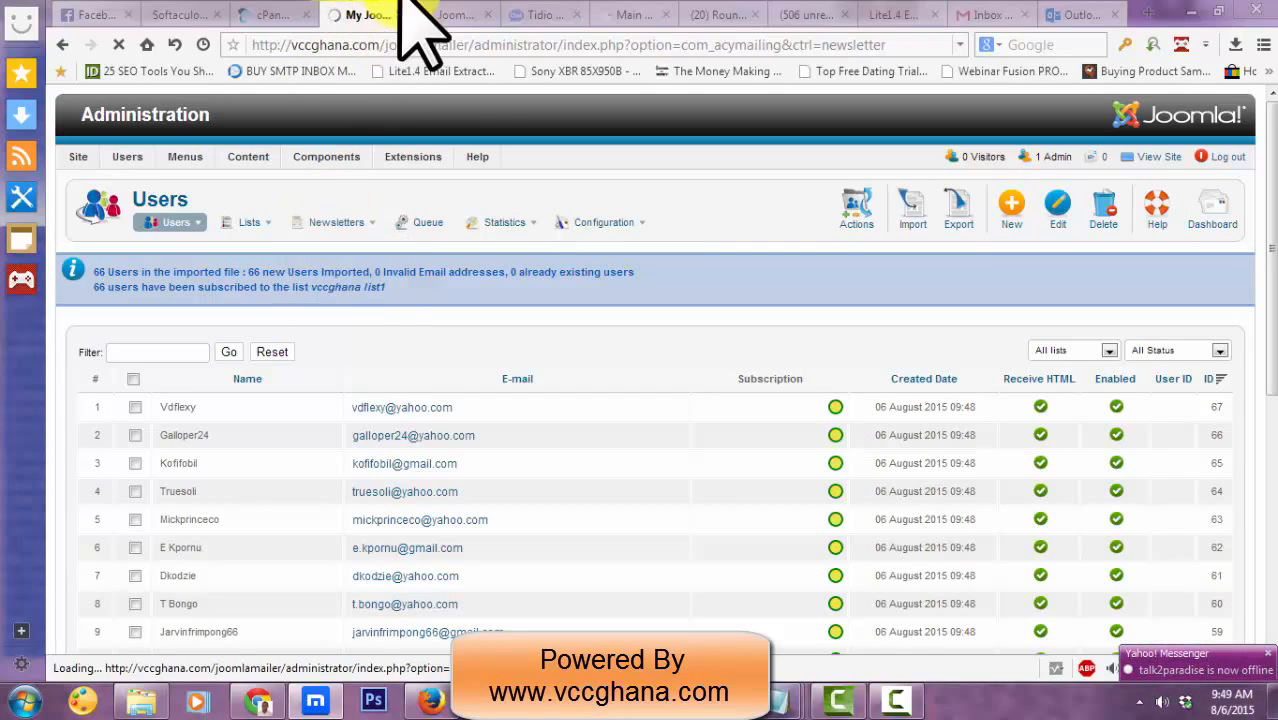
pyautogui.click(450, 15)
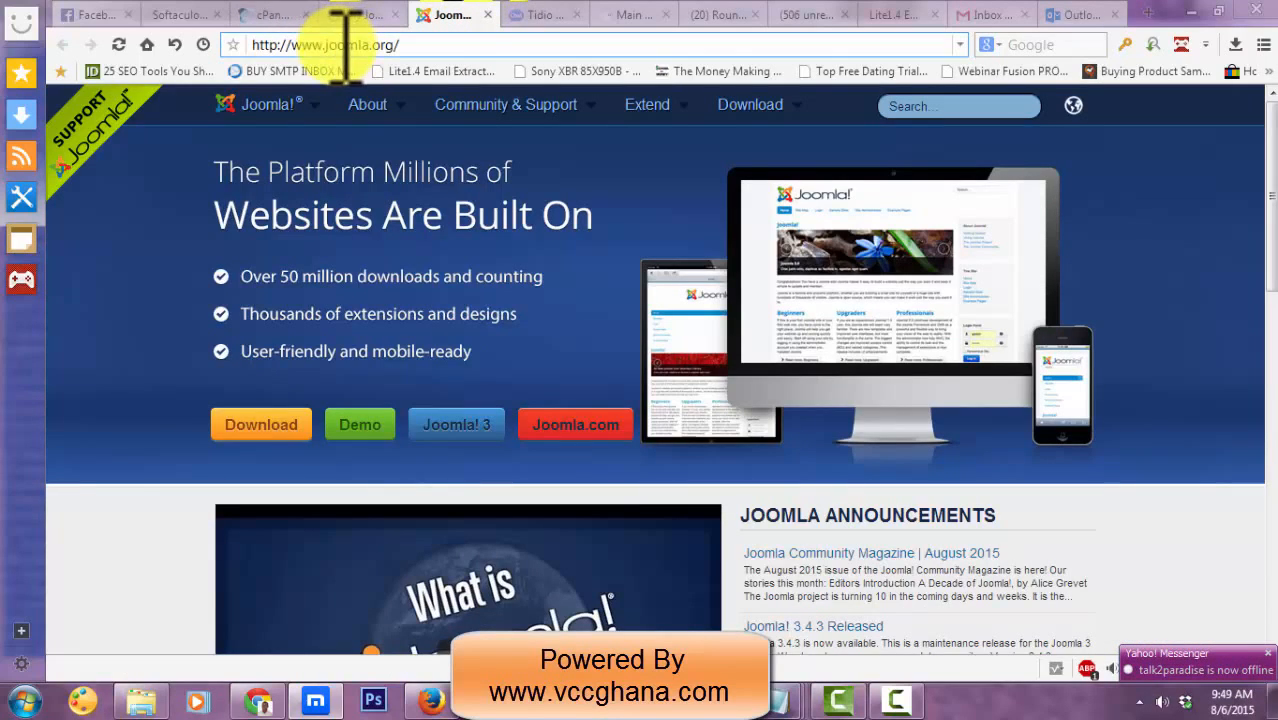
# - Load vccghana.com in the second tab and return to the empty Newsletters page
pyautogui.write('cgha')
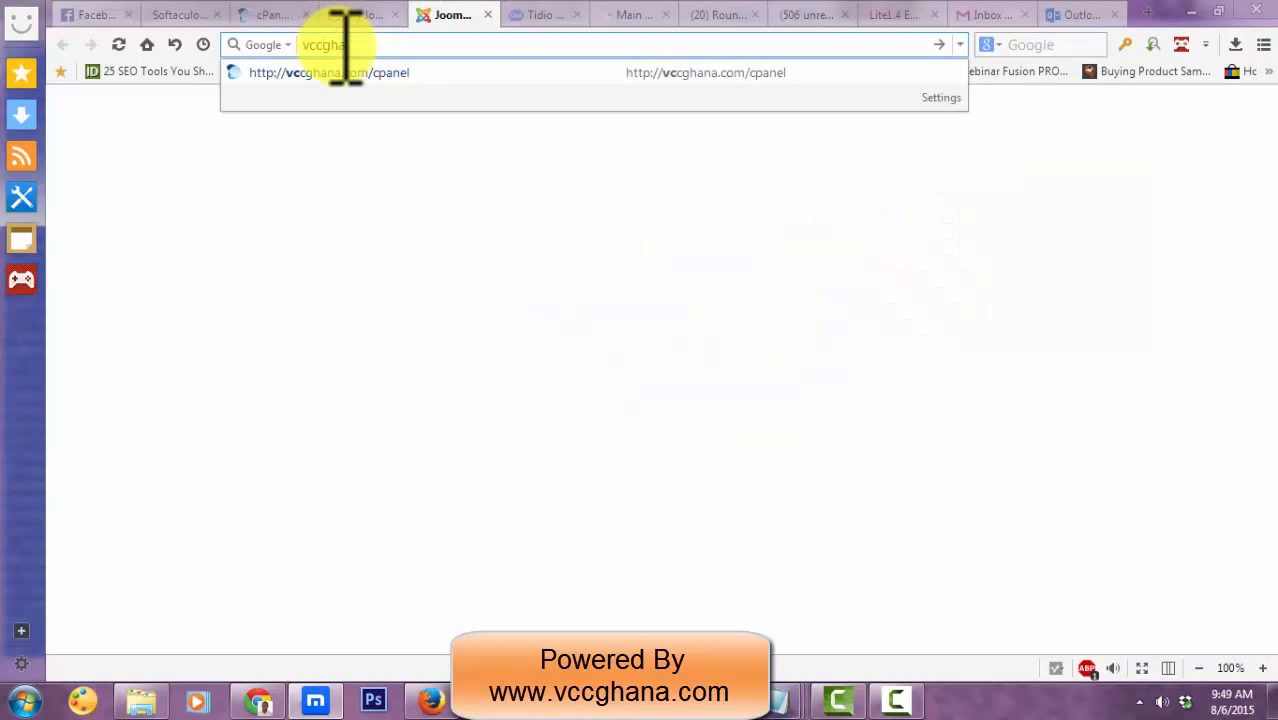
pyautogui.write('na.co')
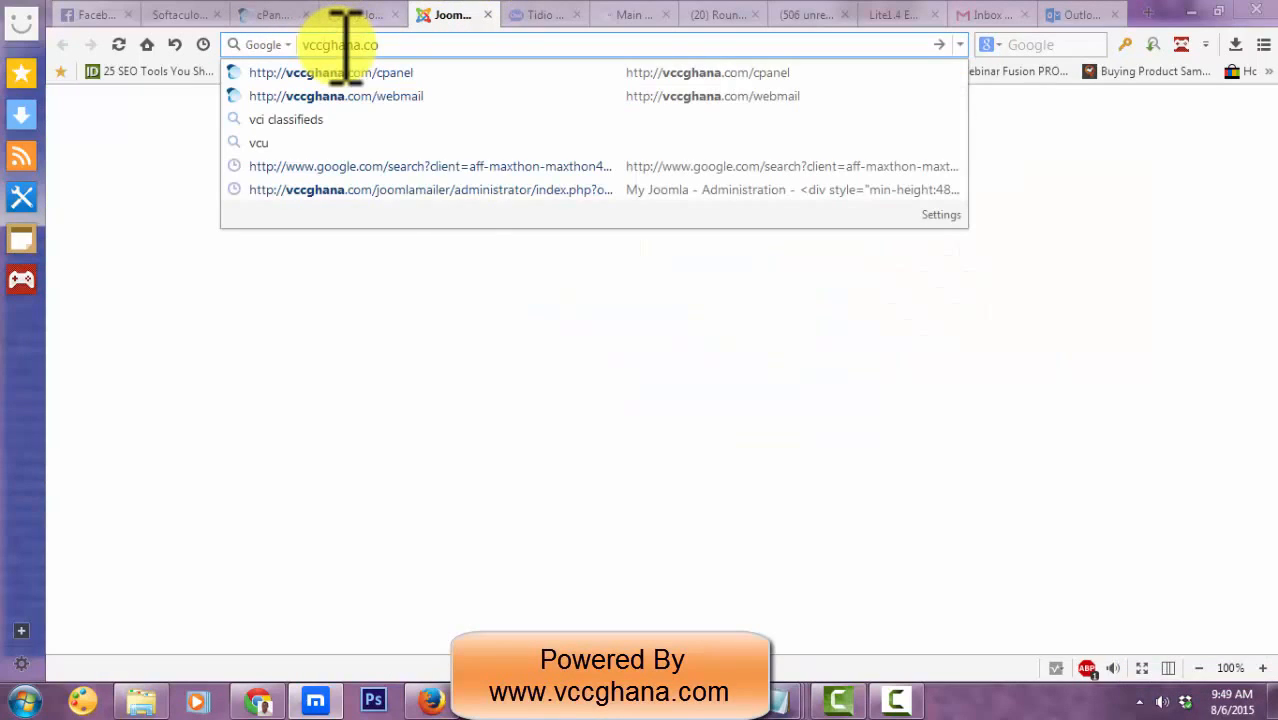
pyautogui.write('m')
pyautogui.press('Return')
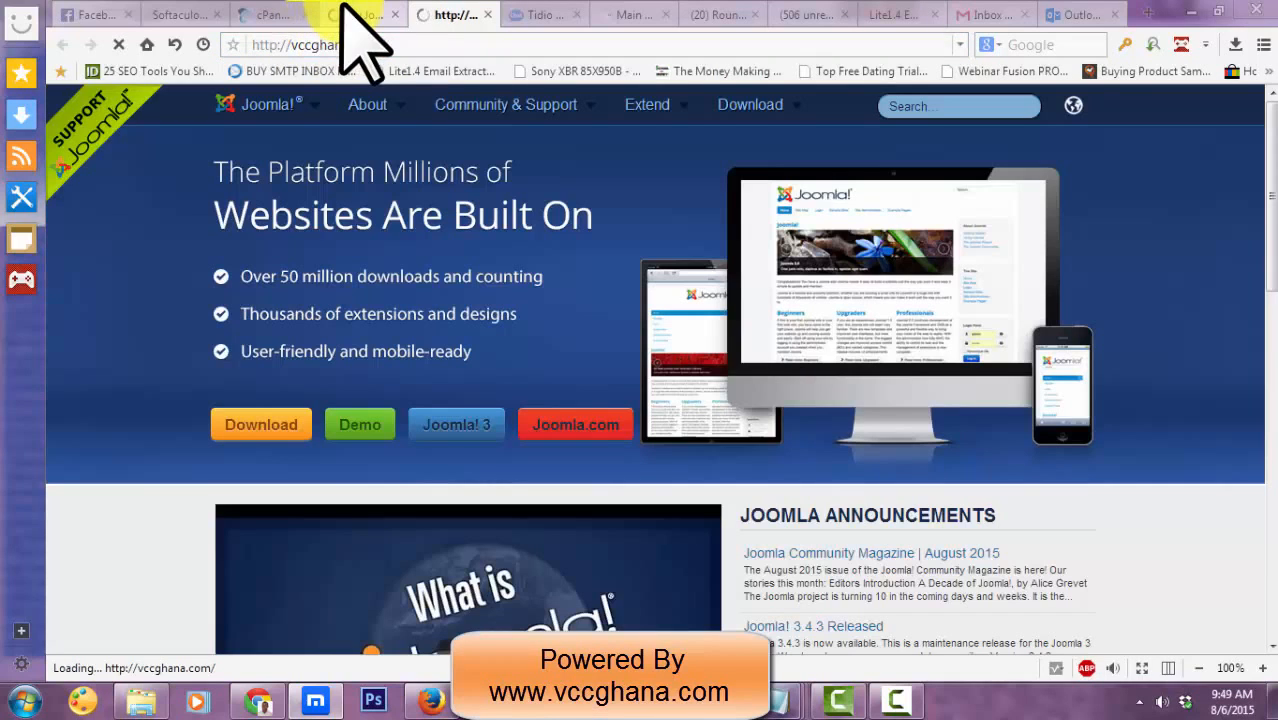
pyautogui.click(365, 14)
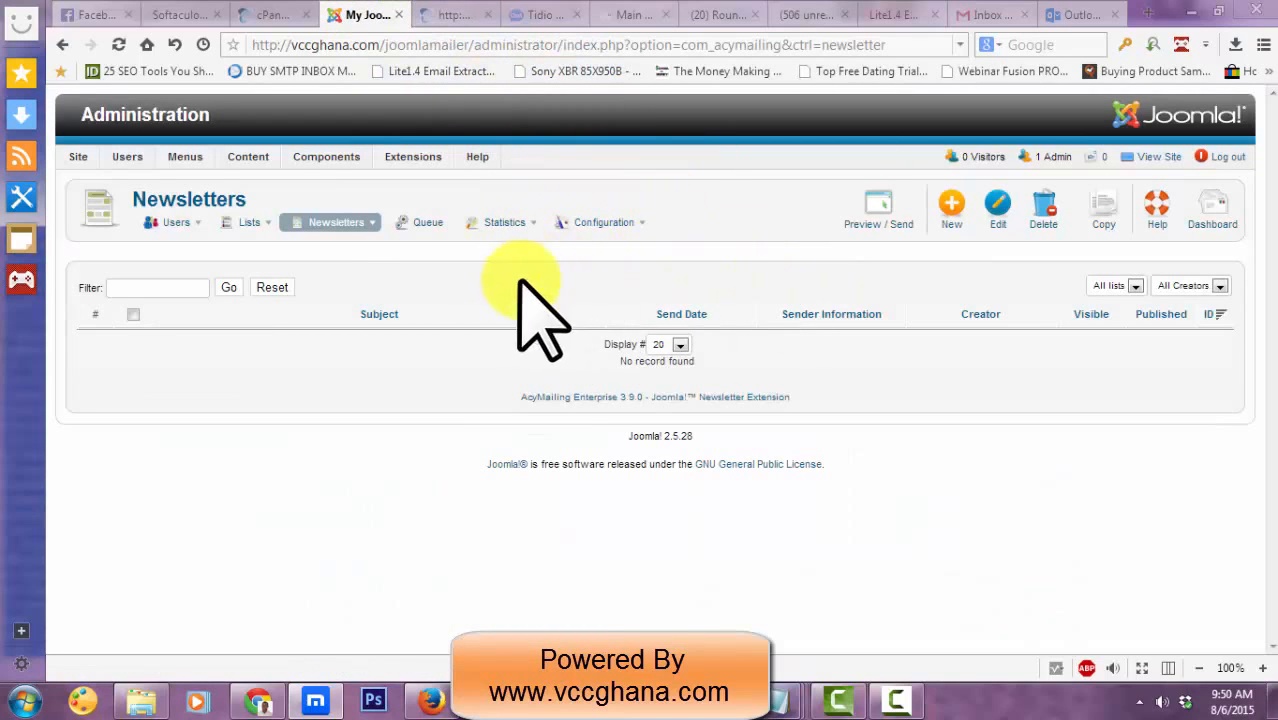
# - Create a new newsletter, set Published to Yes, and enter subject 'How to get free sample products from china'
pyautogui.click(951, 200)
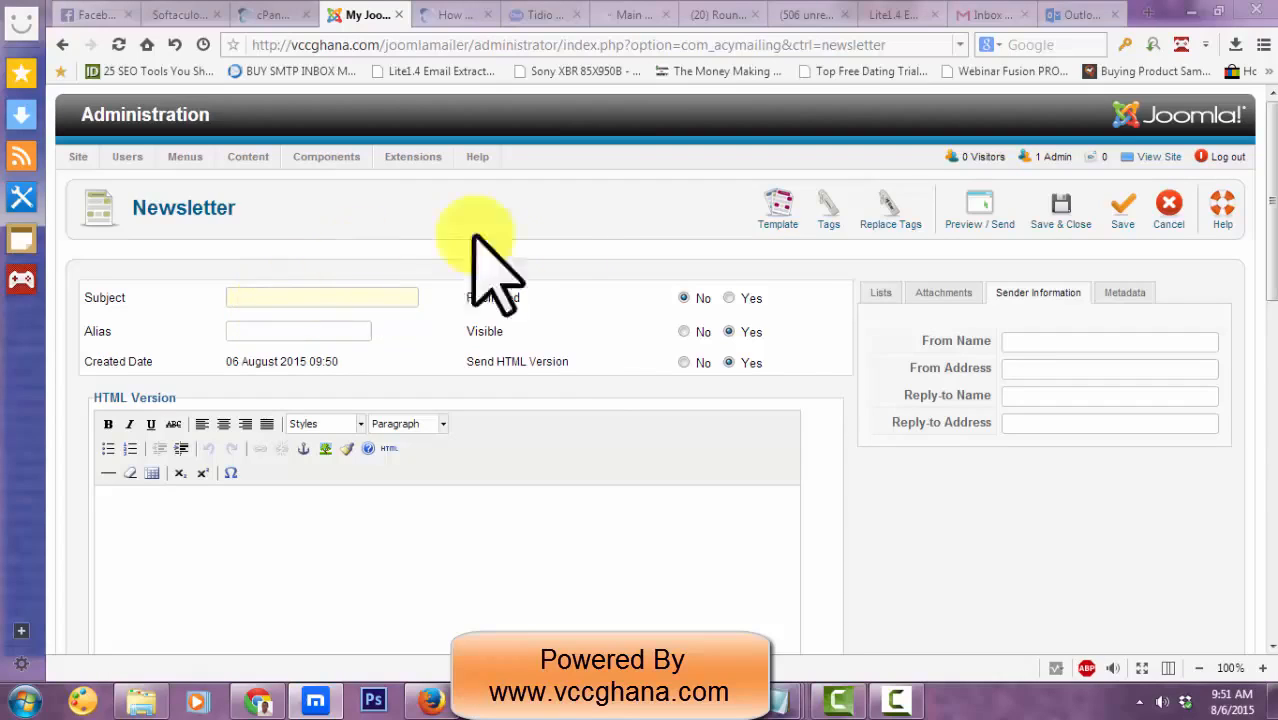
pyautogui.click(729, 298)
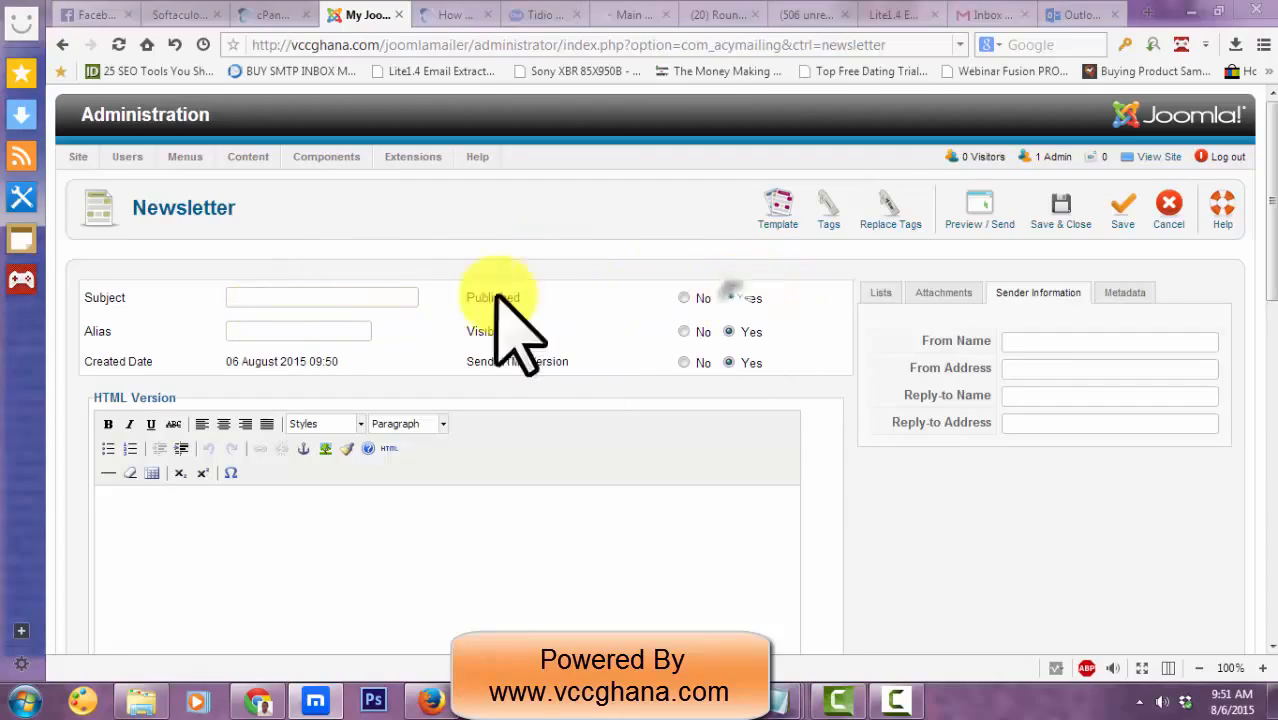
pyautogui.click(330, 297)
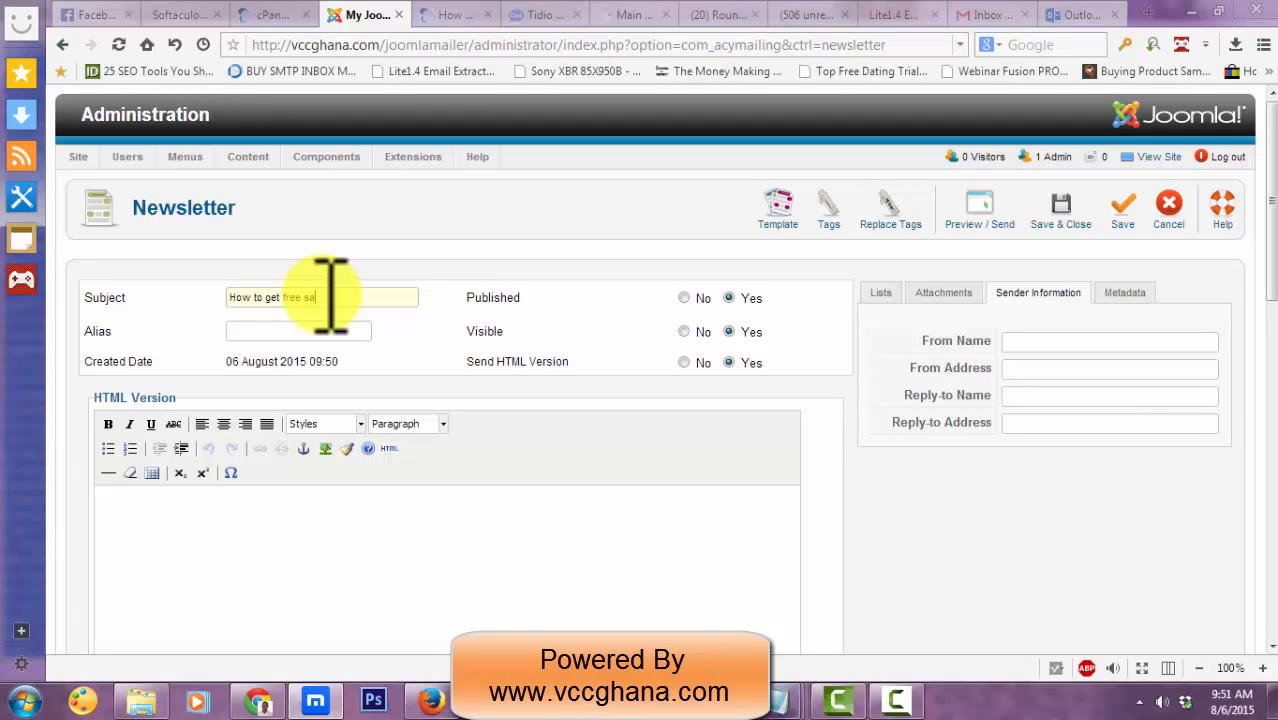
pyautogui.write('le products from china')
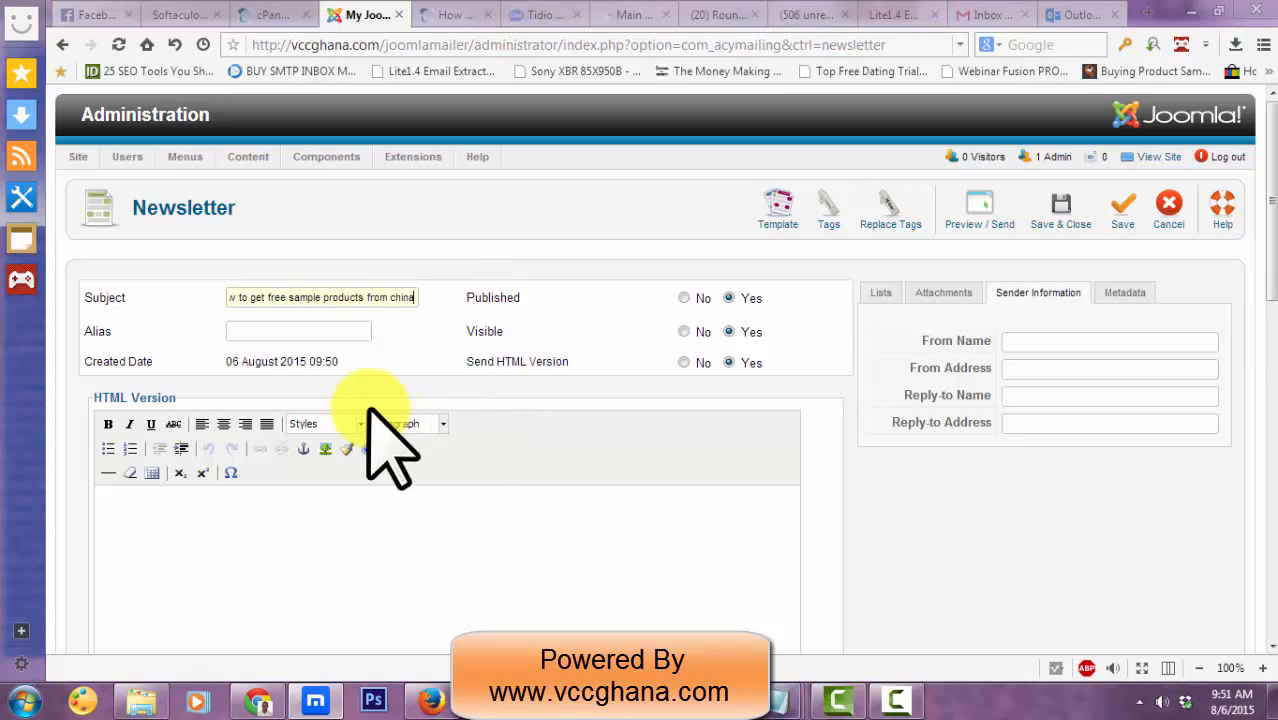
pyautogui.click(163, 518)
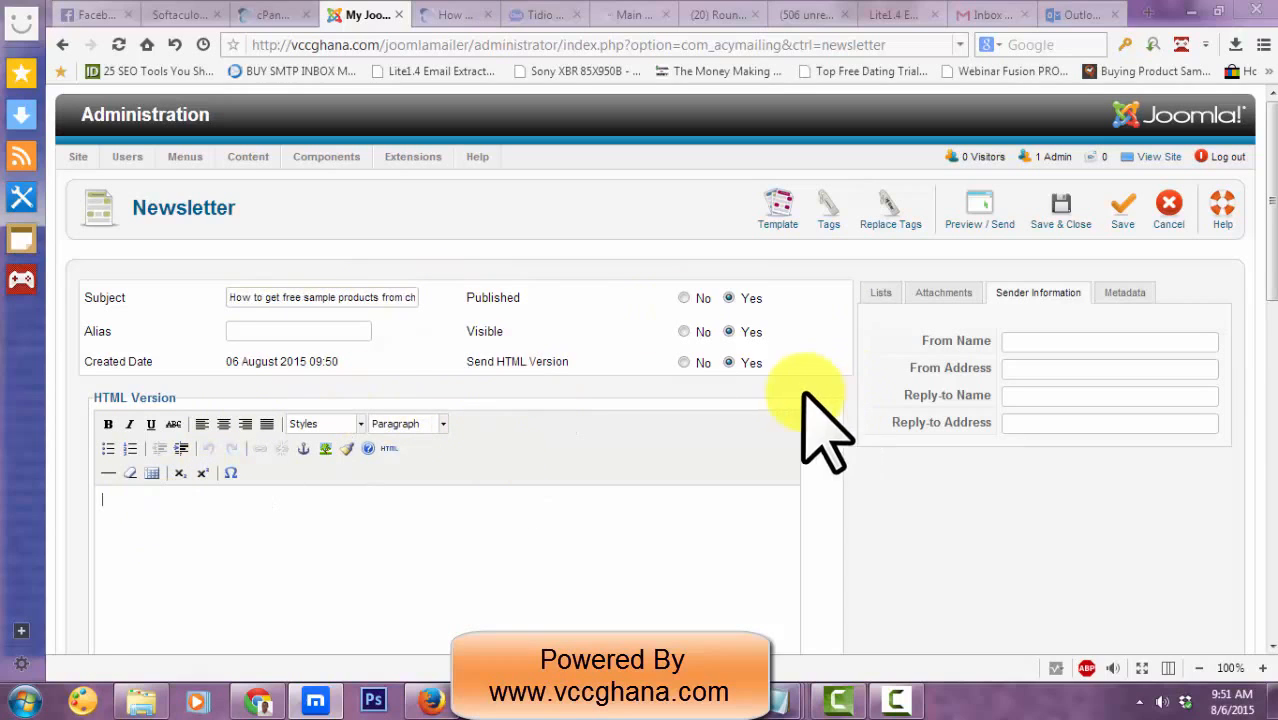
pyautogui.scroll(-1, 1266, 262)
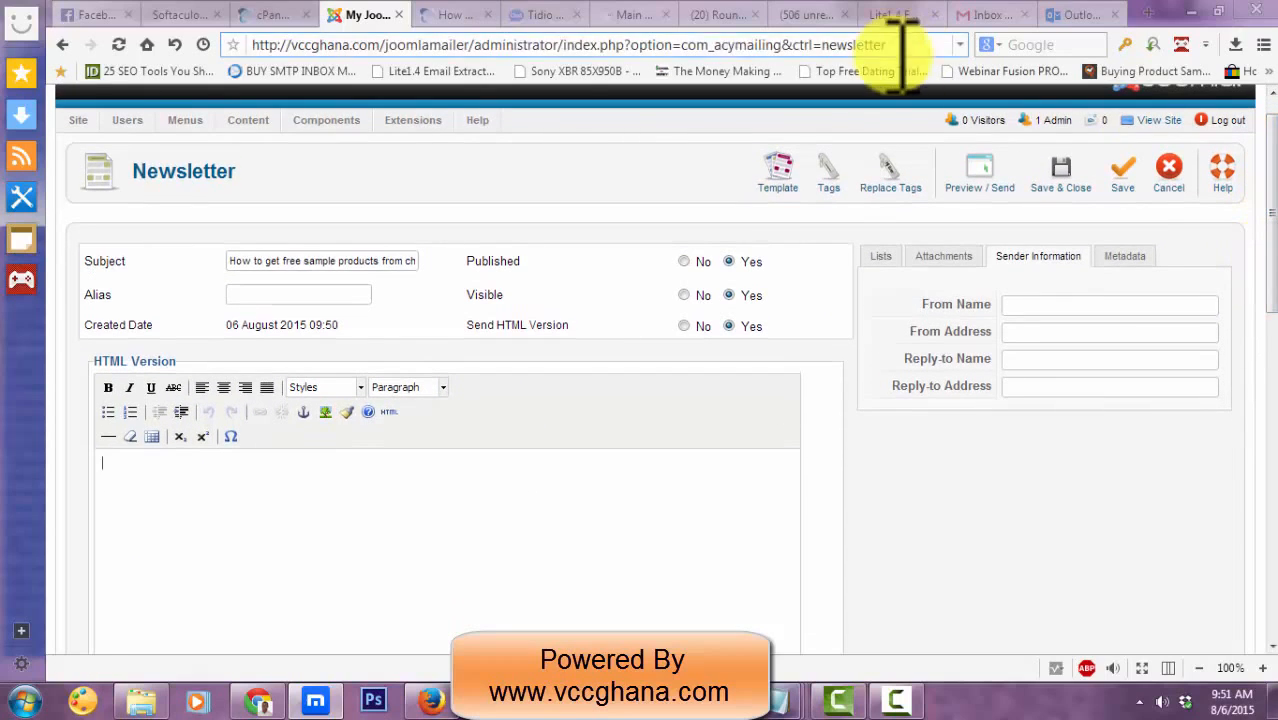
# - Copy the blog post's first two paragraphs into the newsletter body
pyautogui.click(440, 15)
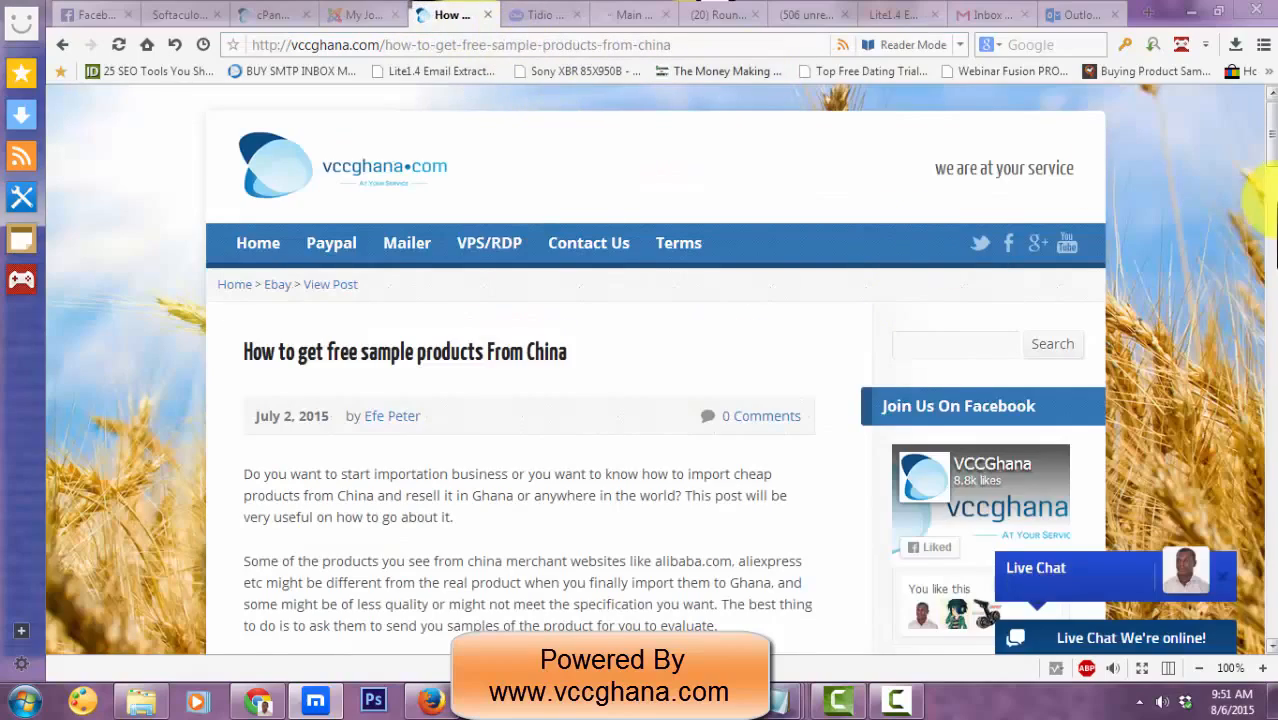
pyautogui.scroll(-8, 1268, 220)
pyautogui.scroll(5, 1268, 220)
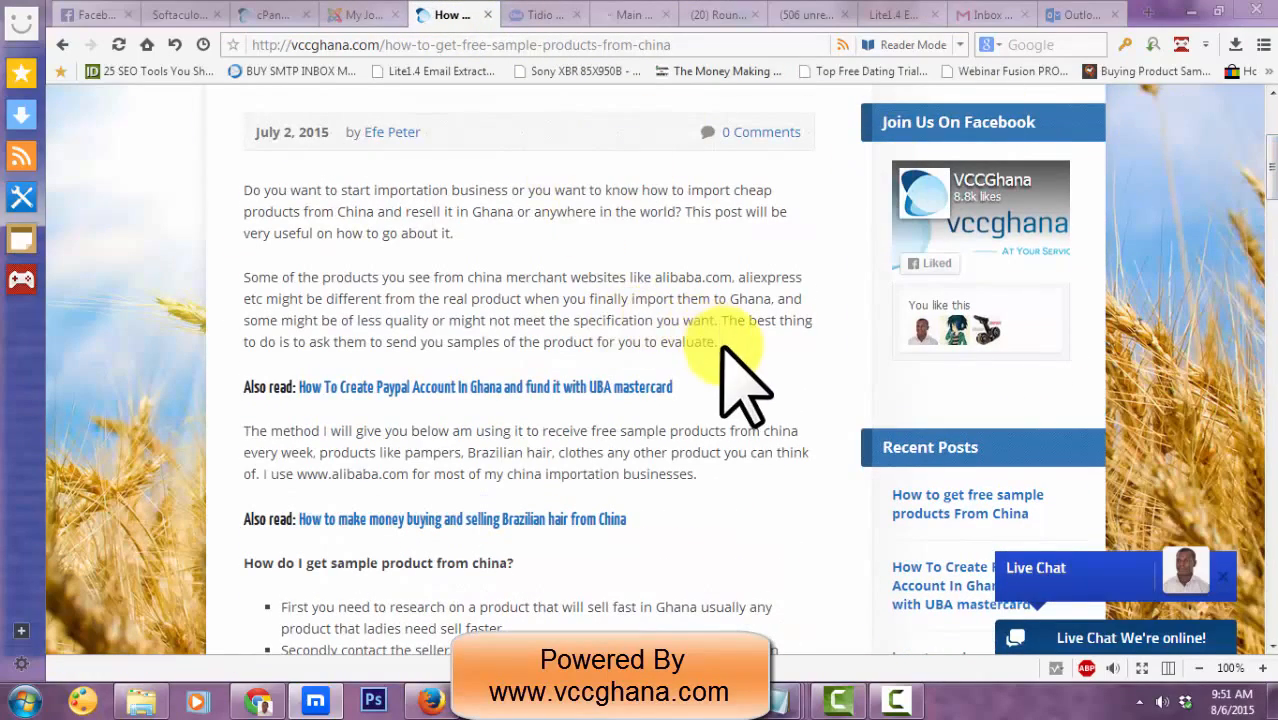
pyautogui.moveTo(722, 345); pyautogui.dragTo(250, 192)
pyautogui.hotkey('ctrl', 'c')
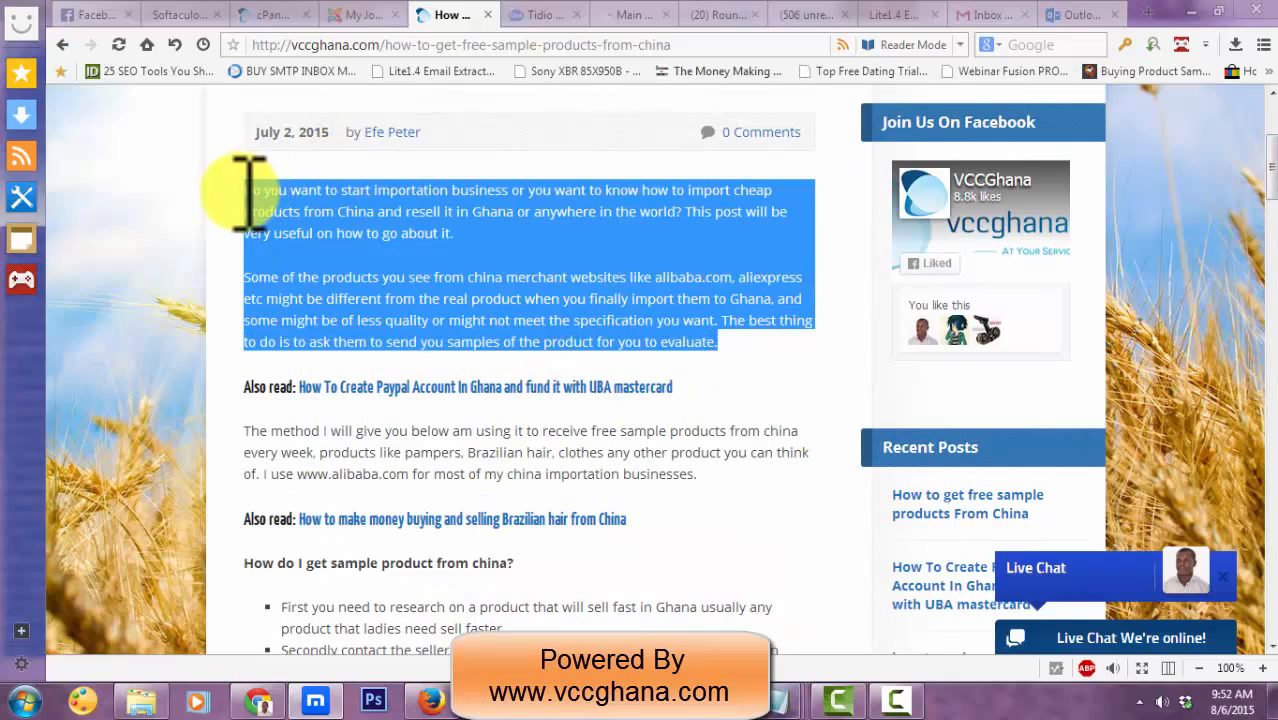
pyautogui.click(355, 14)
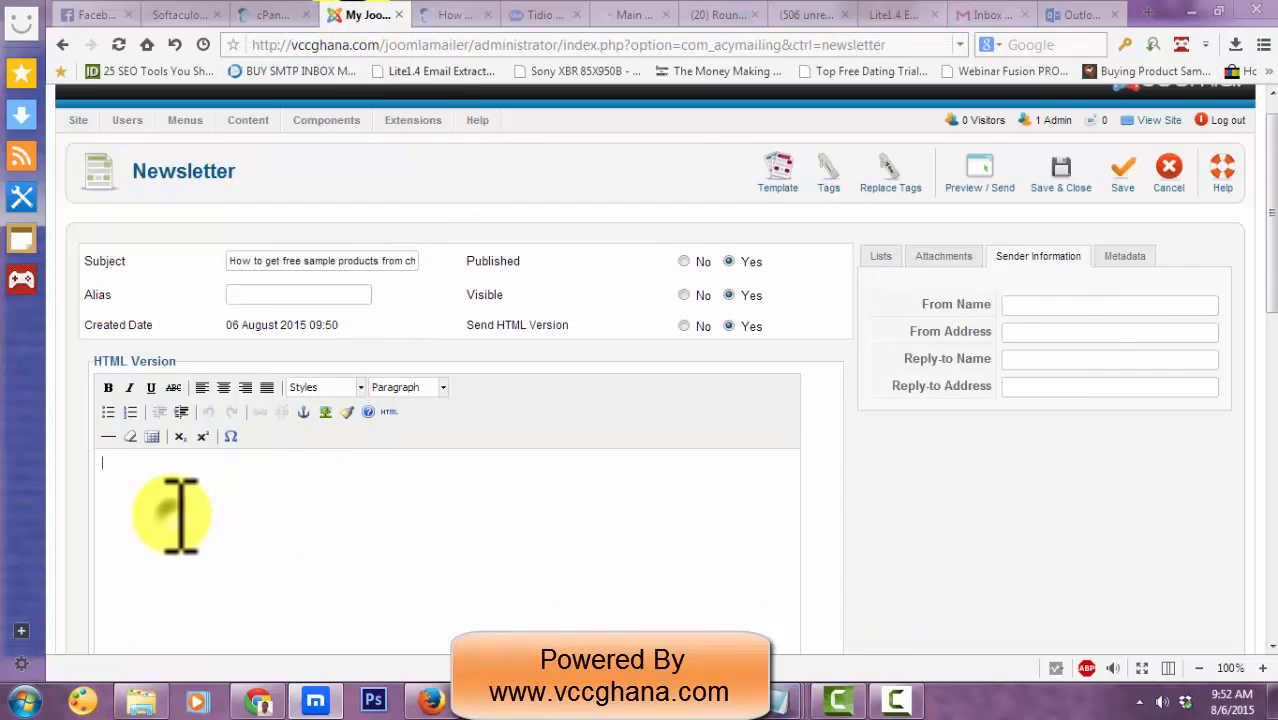
pyautogui.hotkey('ctrl', 'v')
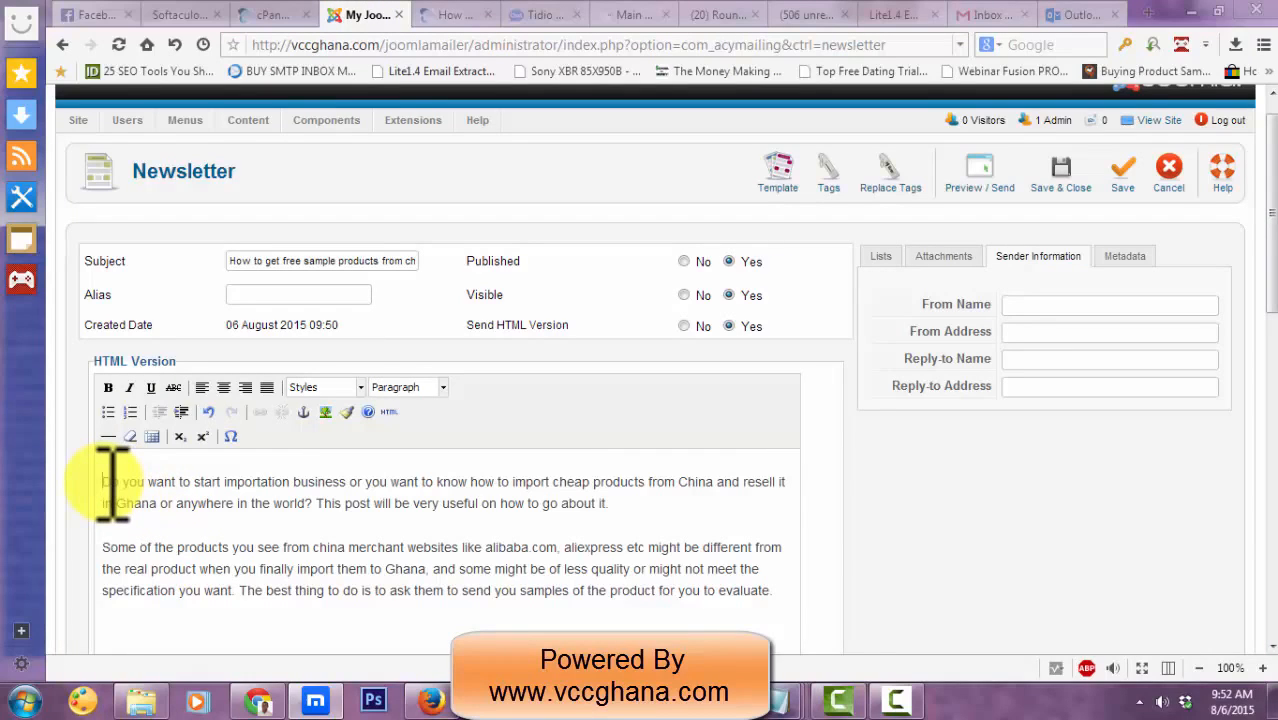
# - Add the greeting 'Hi,' at the start of the newsletter body
pyautogui.write('H')
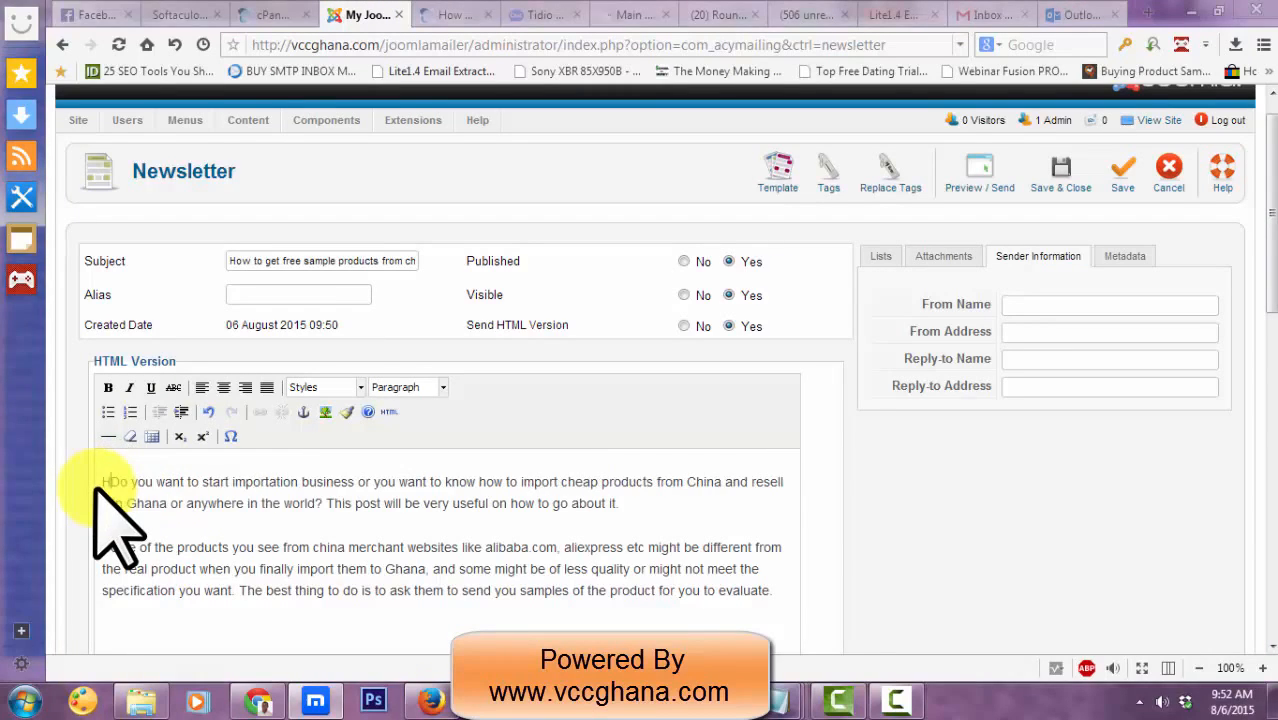
pyautogui.write('i')
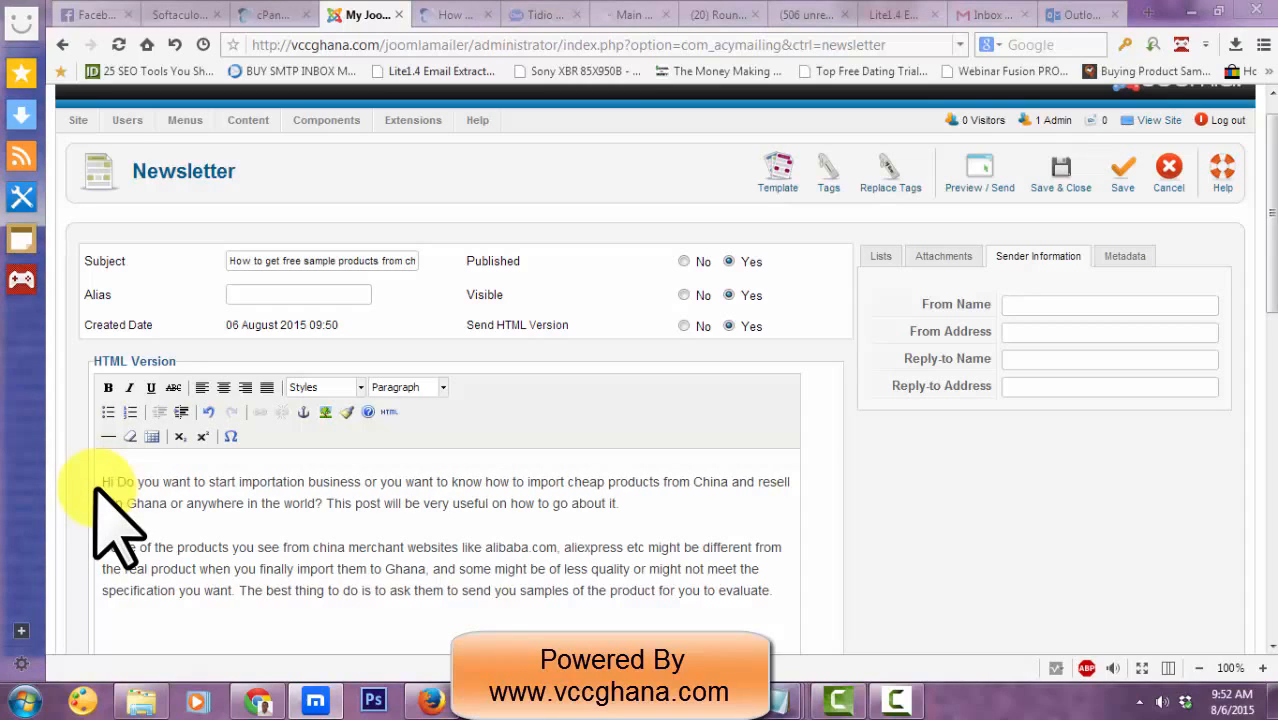
pyautogui.write(' Friend')
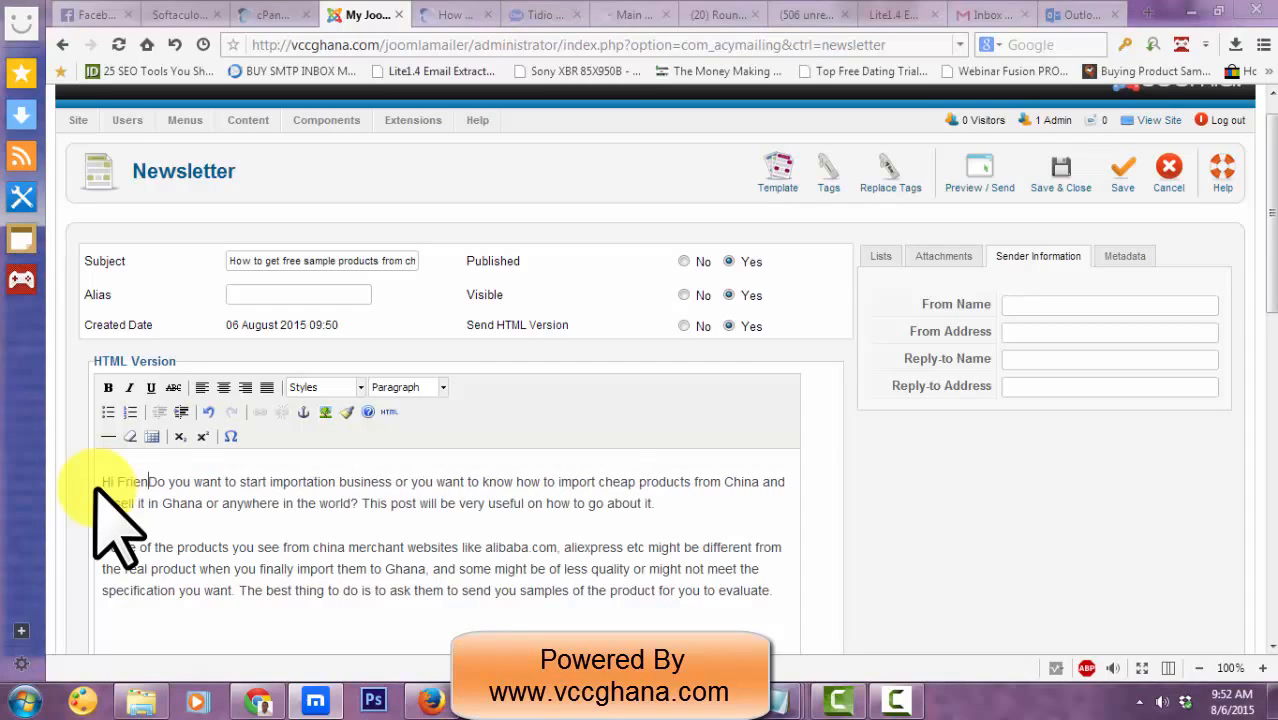
pyautogui.press('BackSpace')
pyautogui.press('BackSpace')
pyautogui.press('BackSpace')
pyautogui.press('BackSpace')
pyautogui.press('BackSpace')
pyautogui.press('BackSpace')
pyautogui.press('BackSpace')
pyautogui.press('BackSpace')
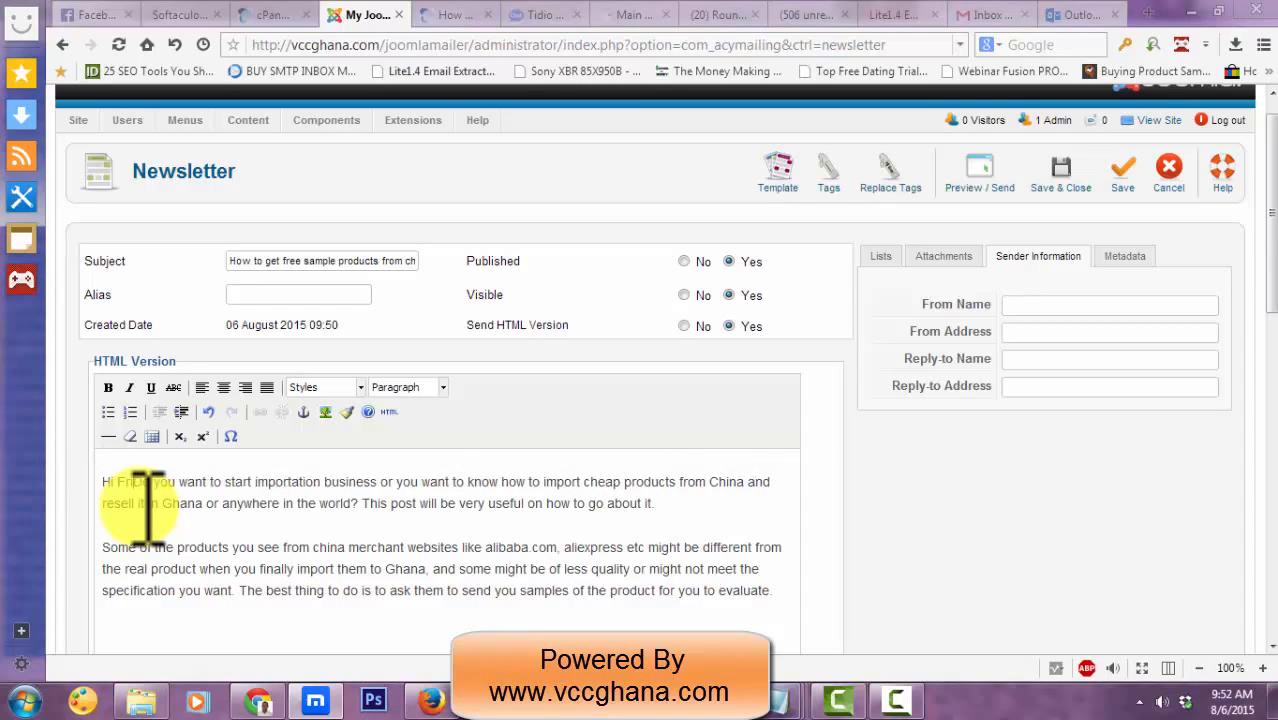
pyautogui.write('i,')
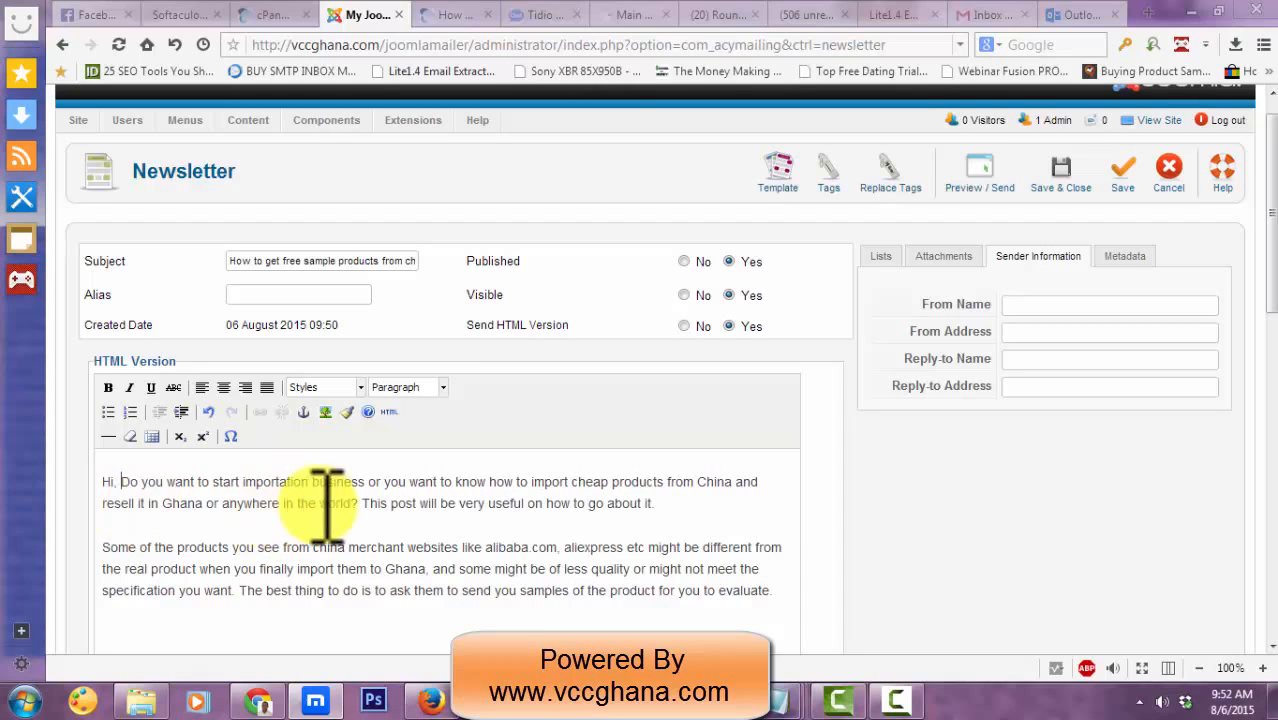
pyautogui.moveTo(1266, 214); pyautogui.dragTo(1267, 275)
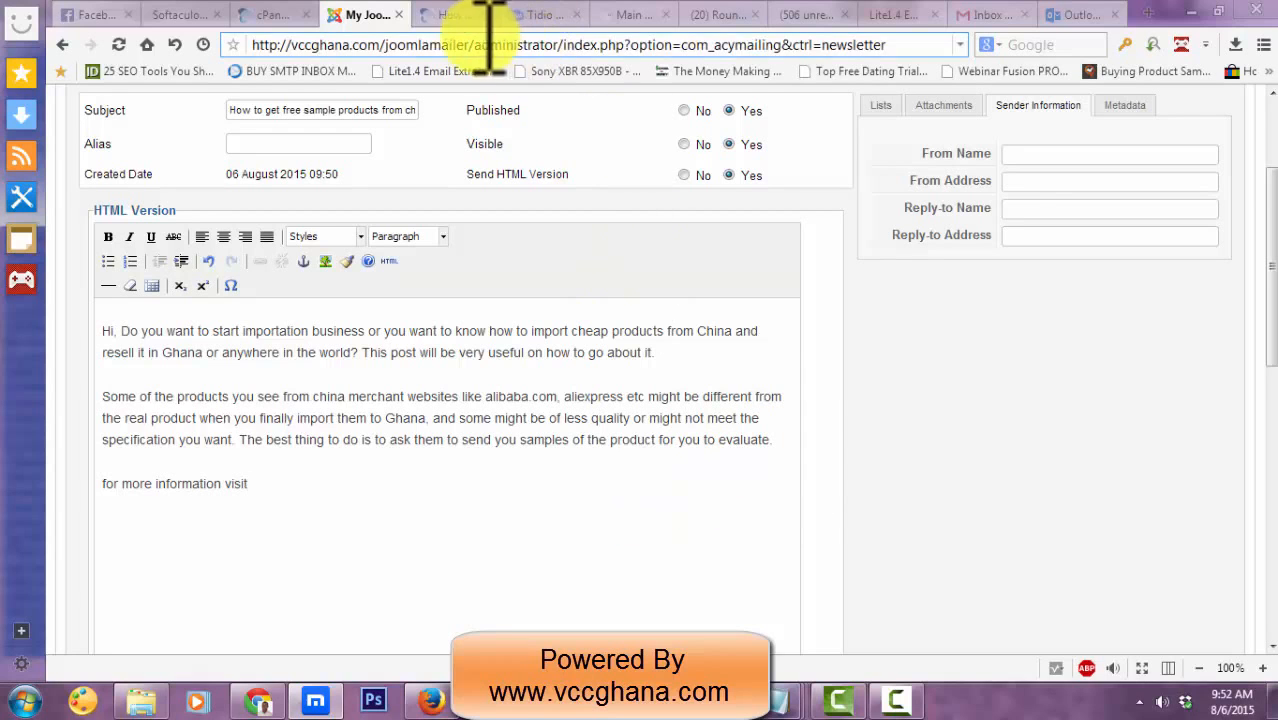
pyautogui.click(456, 16)
pyautogui.click(447, 44)
pyautogui.hotkey('ctrl', 'c')
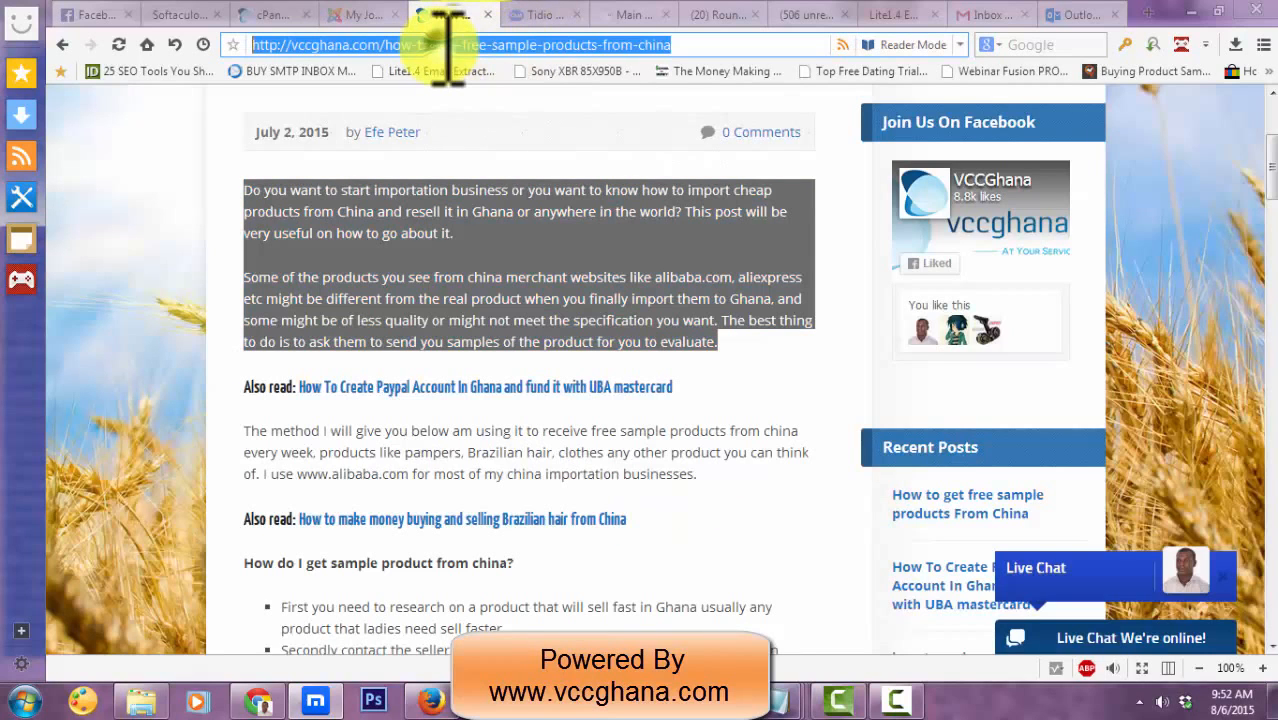
pyautogui.click(362, 16)
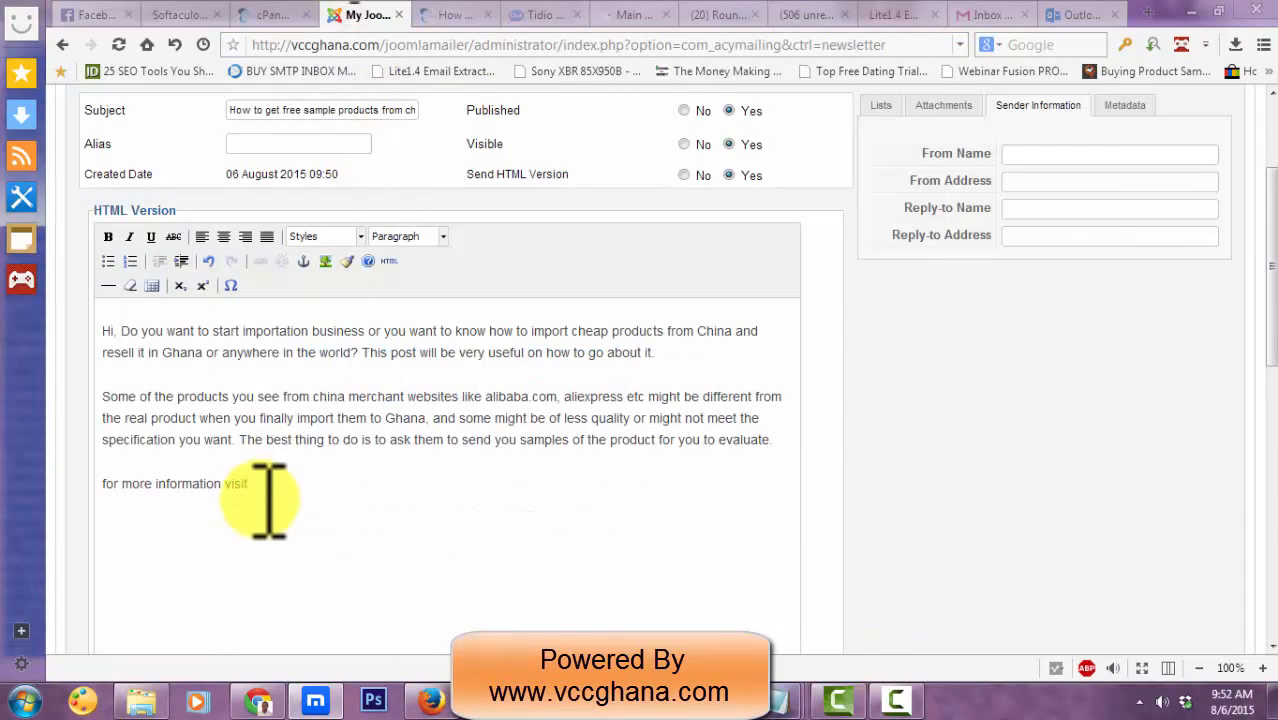
pyautogui.hotkey('ctrl', 'v')
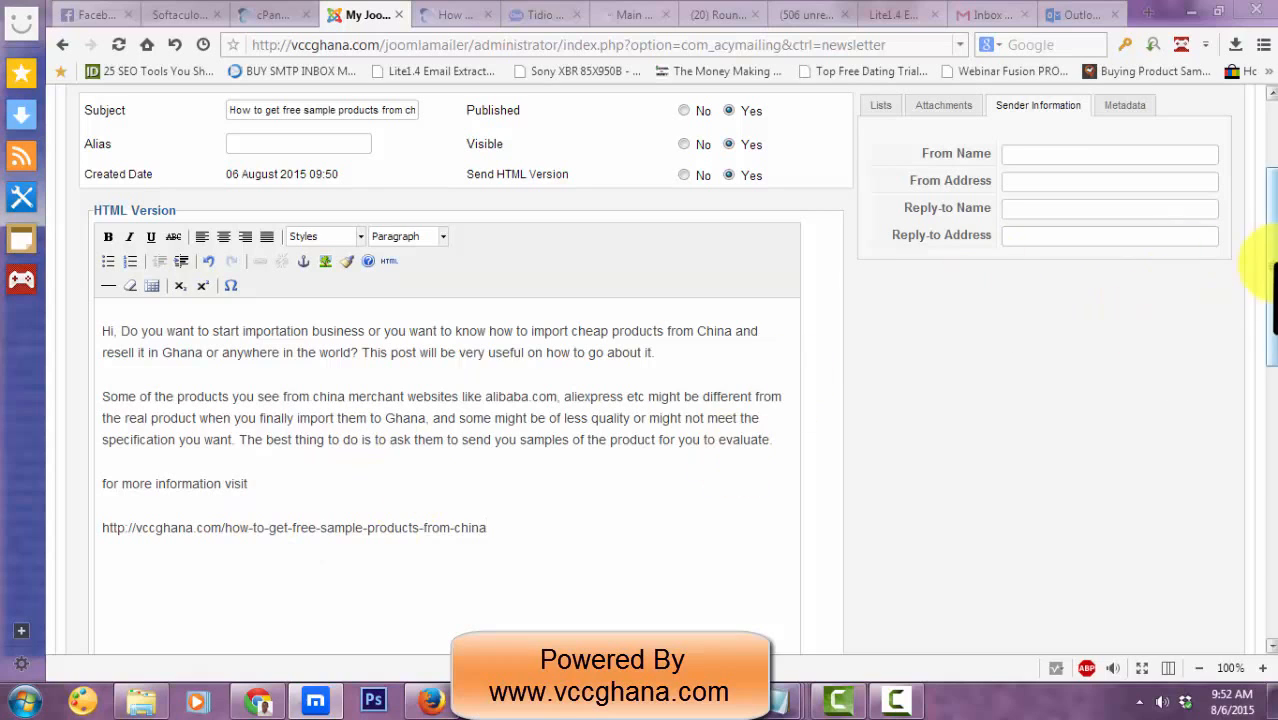
pyautogui.scroll(3, 1255, 245)
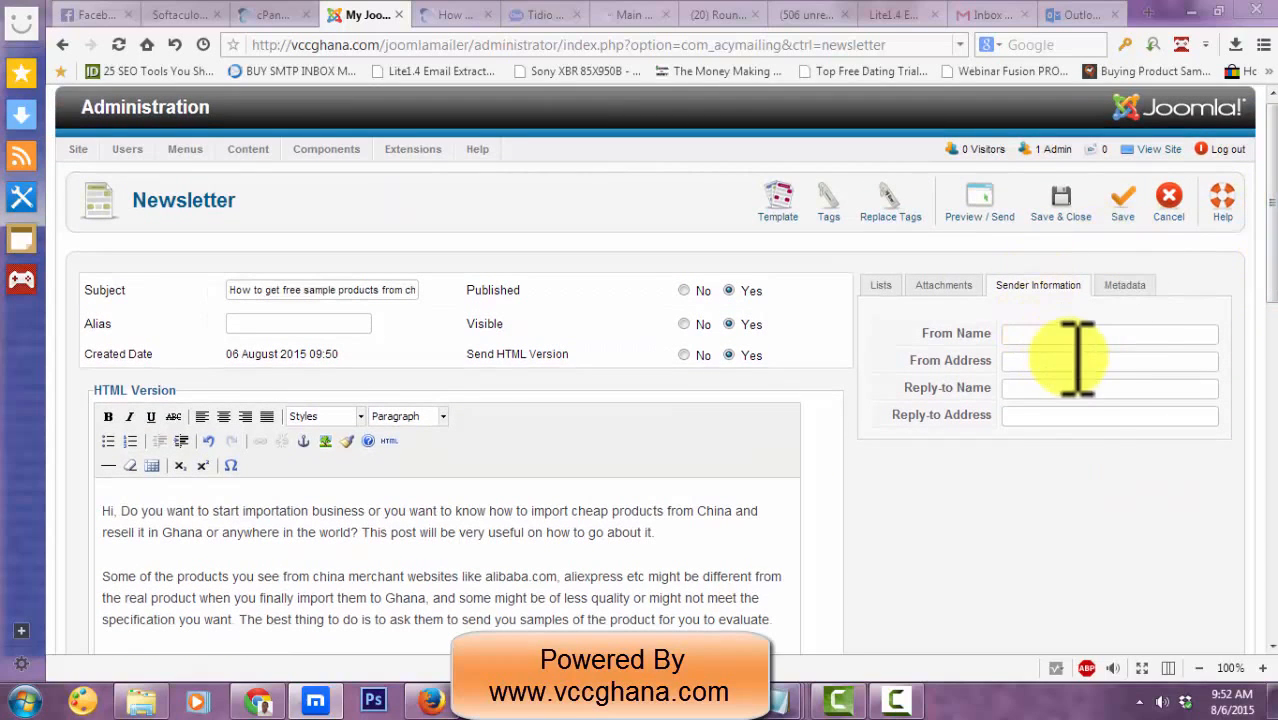
# - Fill in the sender's name and e-mail address as the From Name and From Address
pyautogui.click(1063, 333)
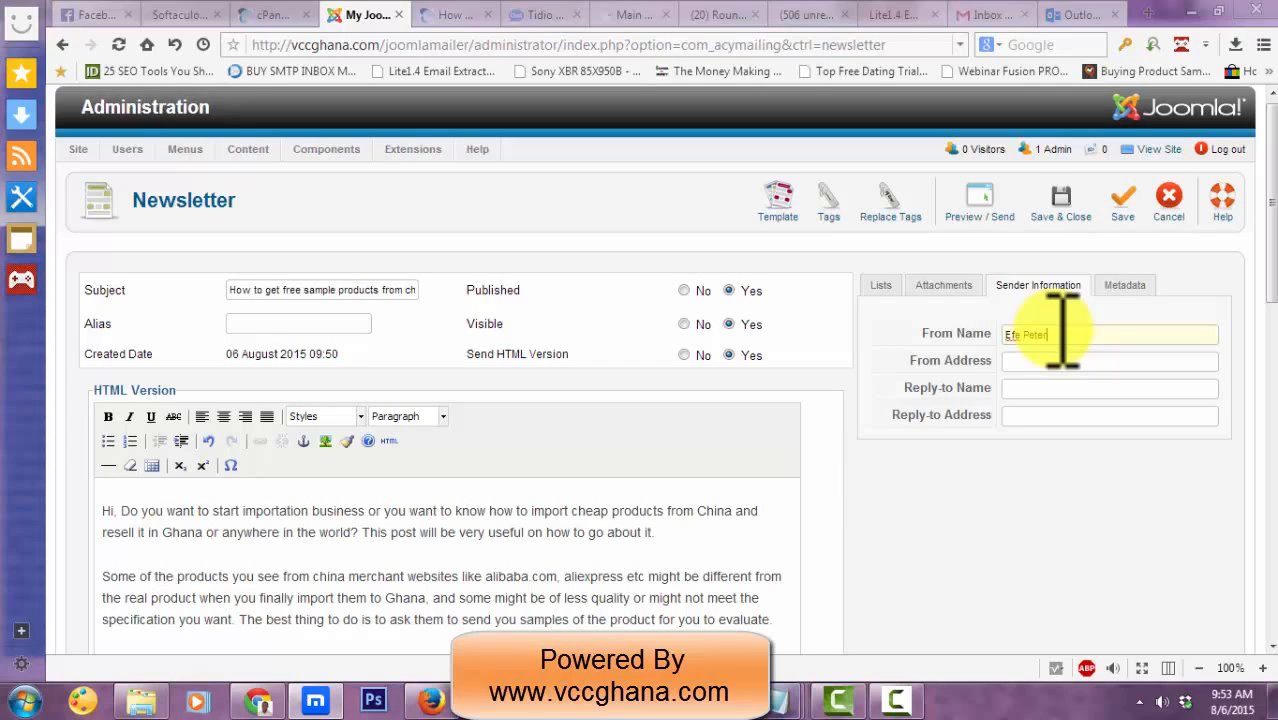
pyautogui.click(1045, 362)
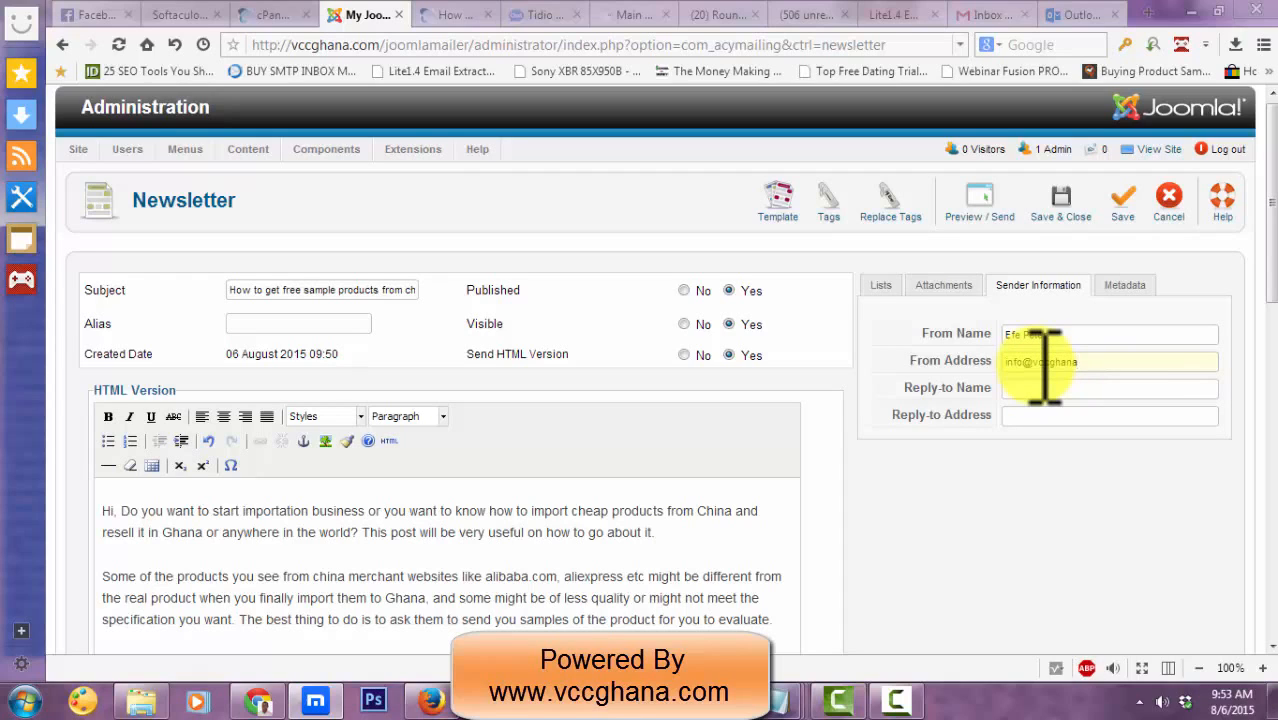
pyautogui.click(1070, 390)
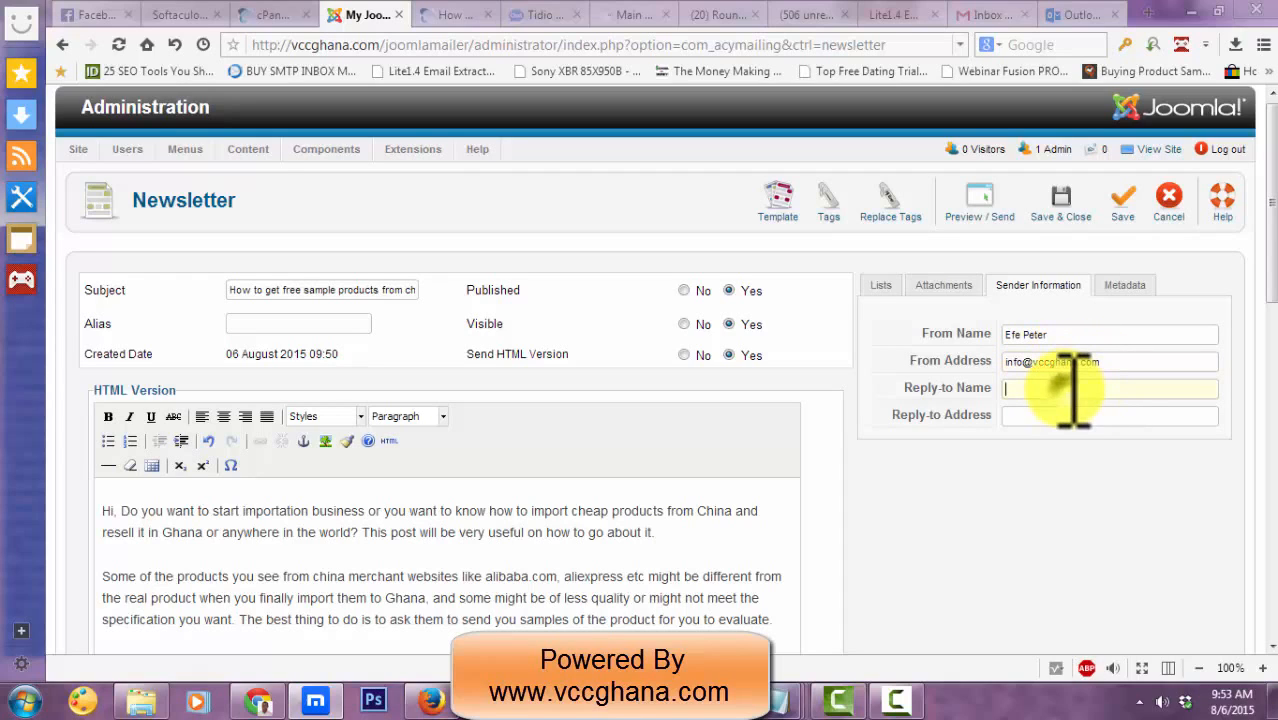
# - Copy the sender's name and address into the Reply-to Name and Reply-to Address fields
pyautogui.moveTo(1064, 334); pyautogui.dragTo(995, 333)
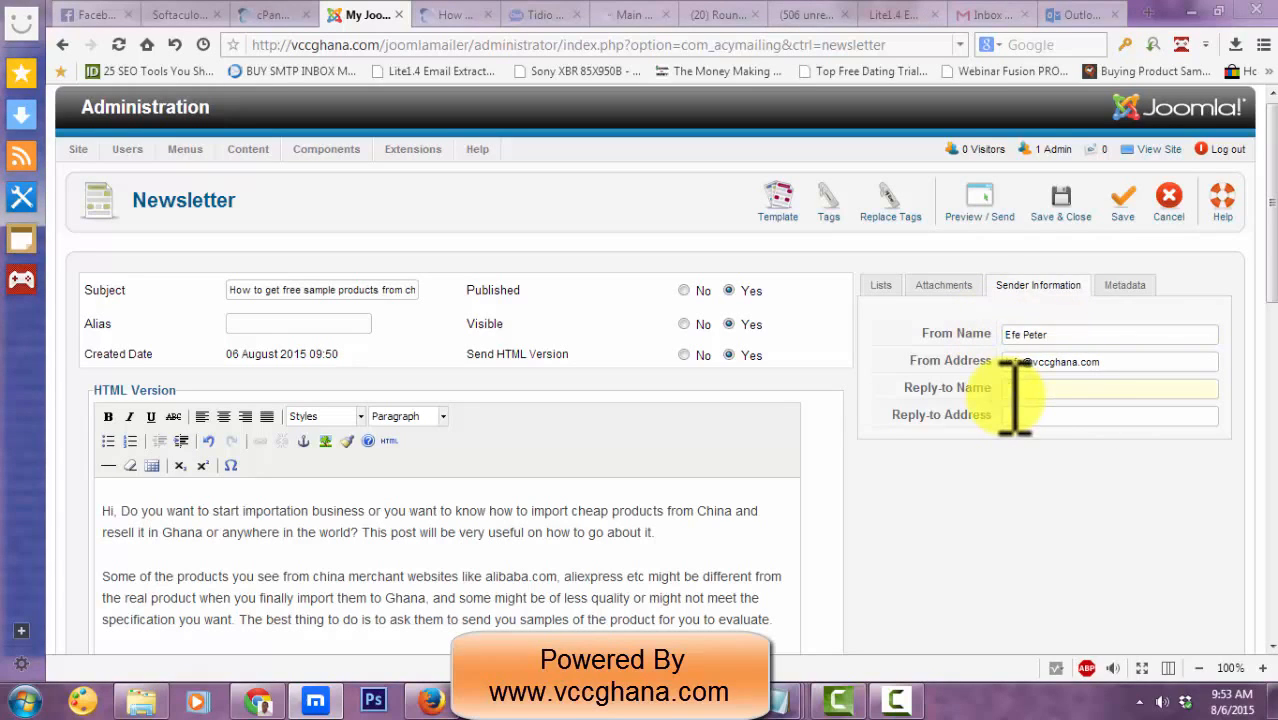
pyautogui.moveTo(1113, 360); pyautogui.dragTo(967, 370)
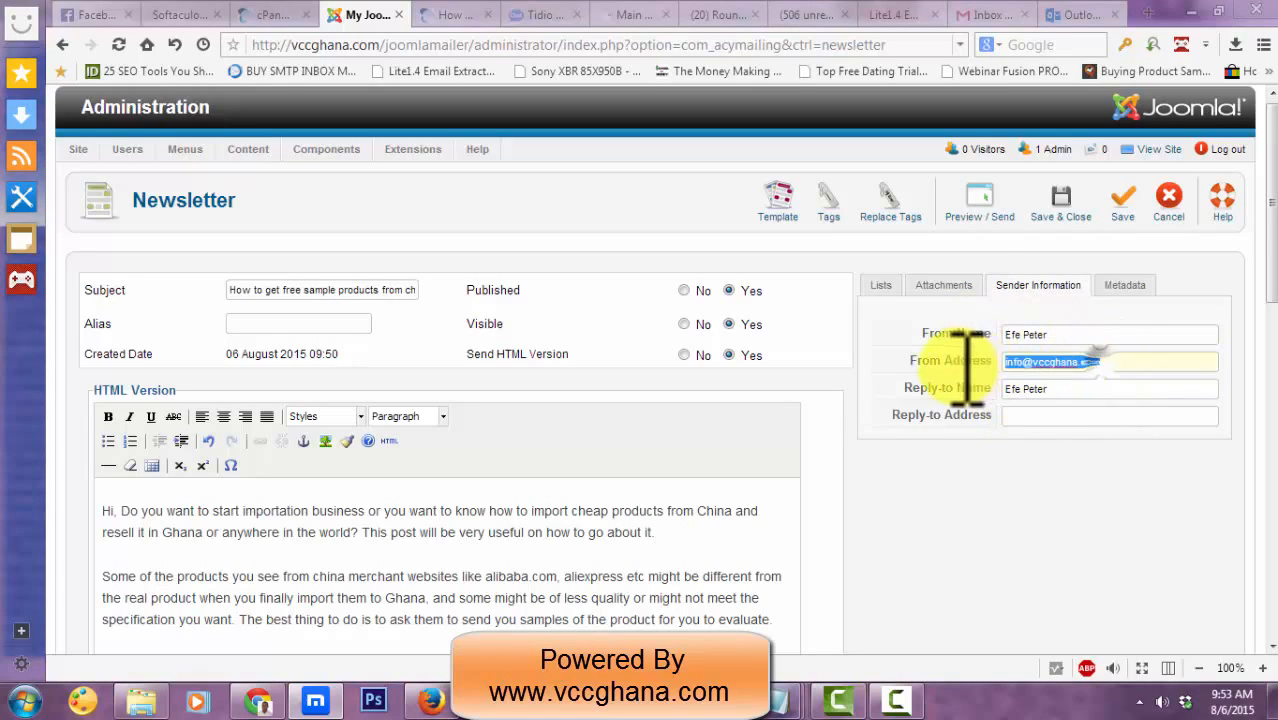
pyautogui.click(1035, 416)
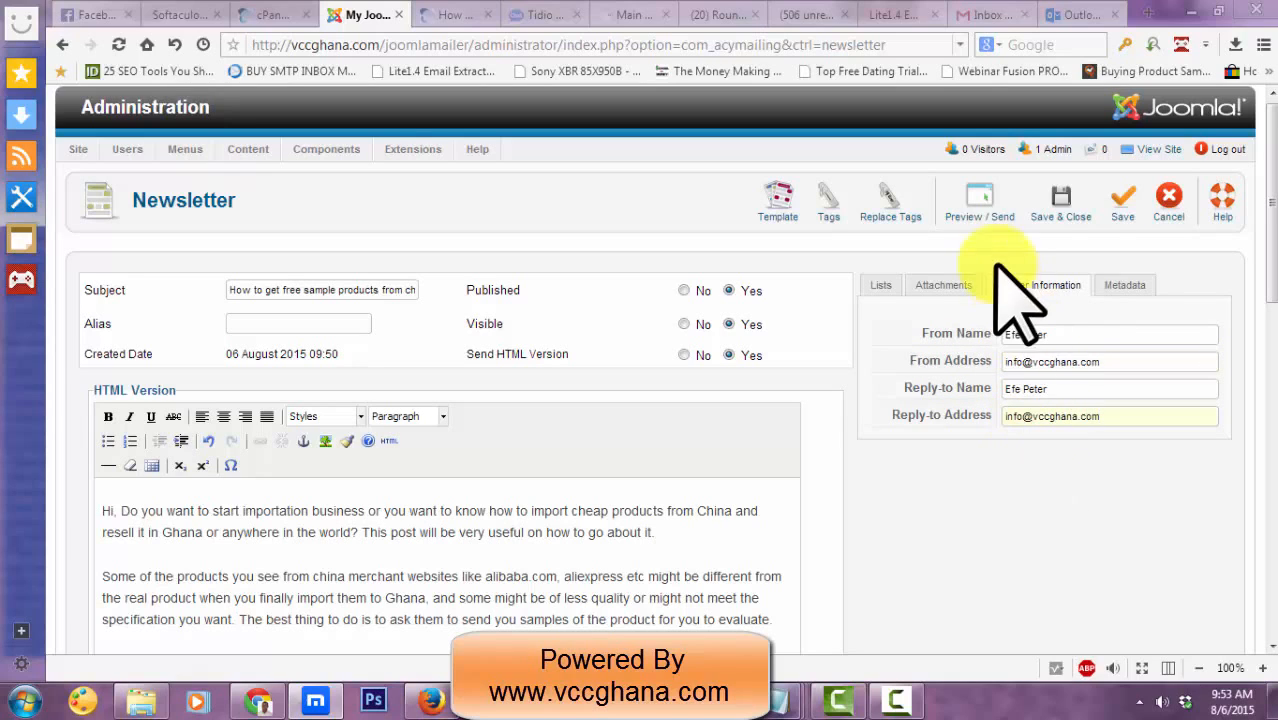
pyautogui.click(882, 286)
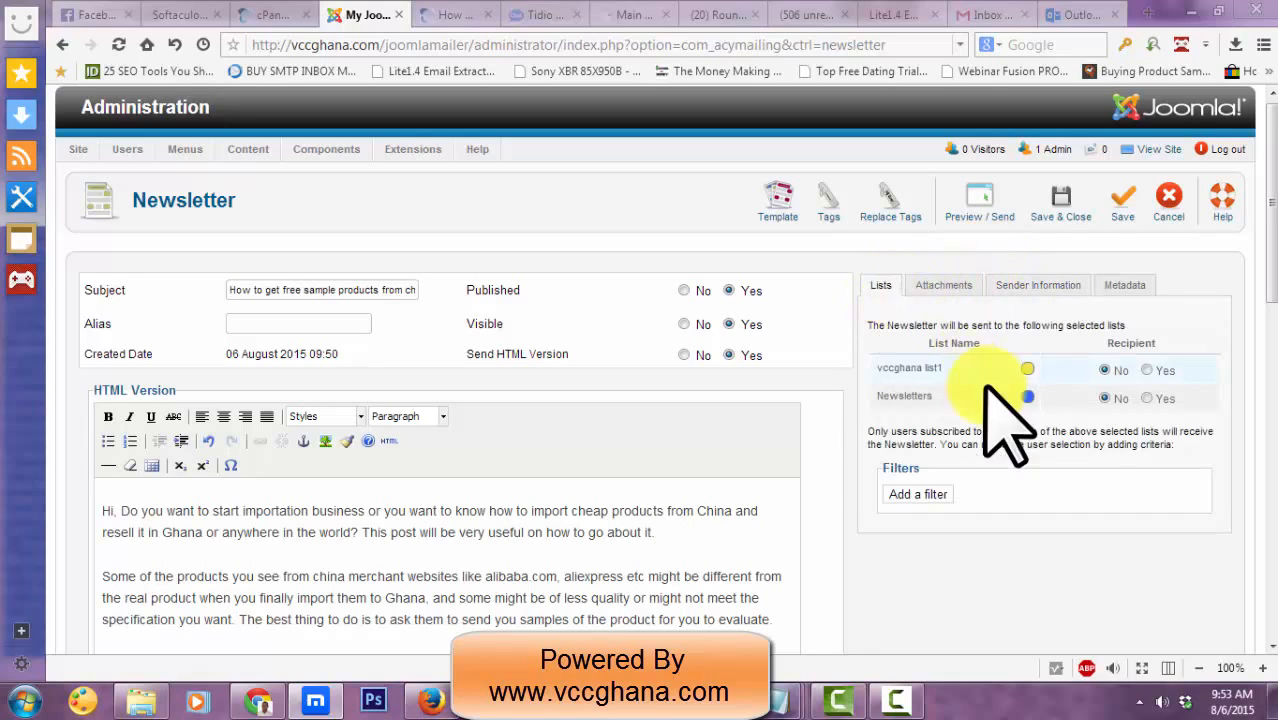
# - Set Recipient to Yes for vccghana list1, then review the Attachments, Sender Information and Metadata tabs
pyautogui.click(1149, 370)
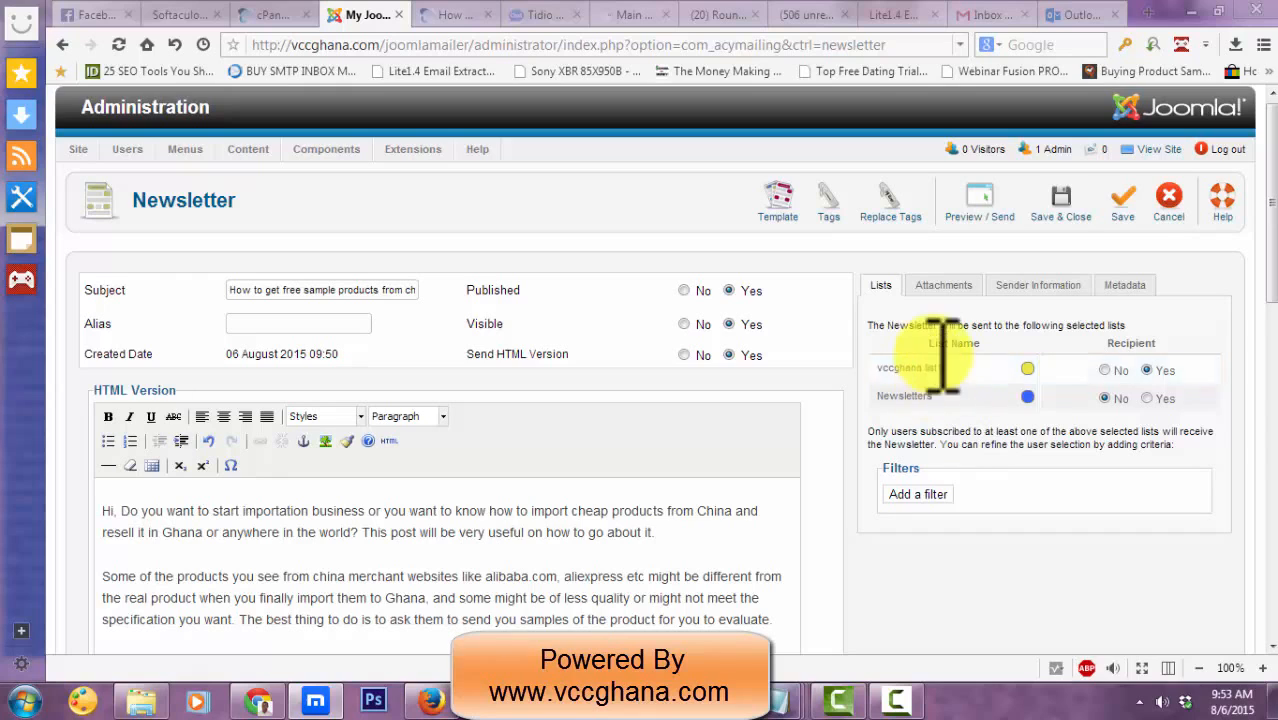
pyautogui.click(942, 285)
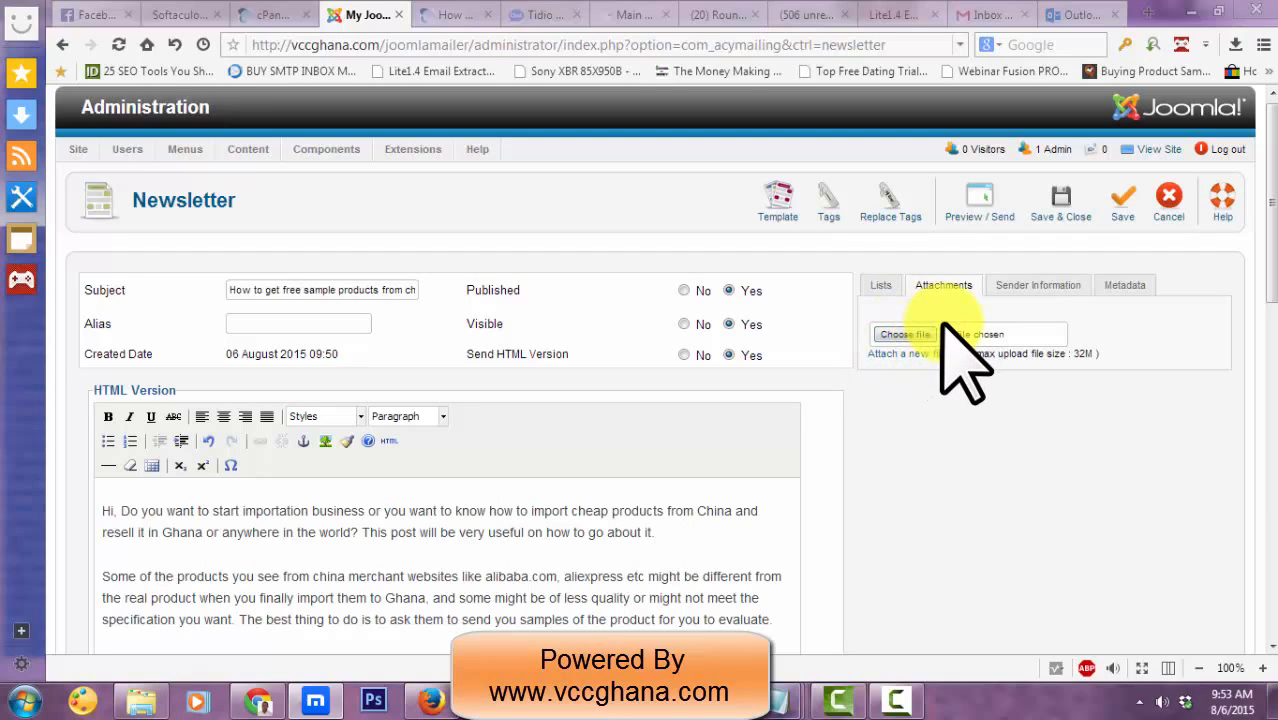
pyautogui.click(1025, 285)
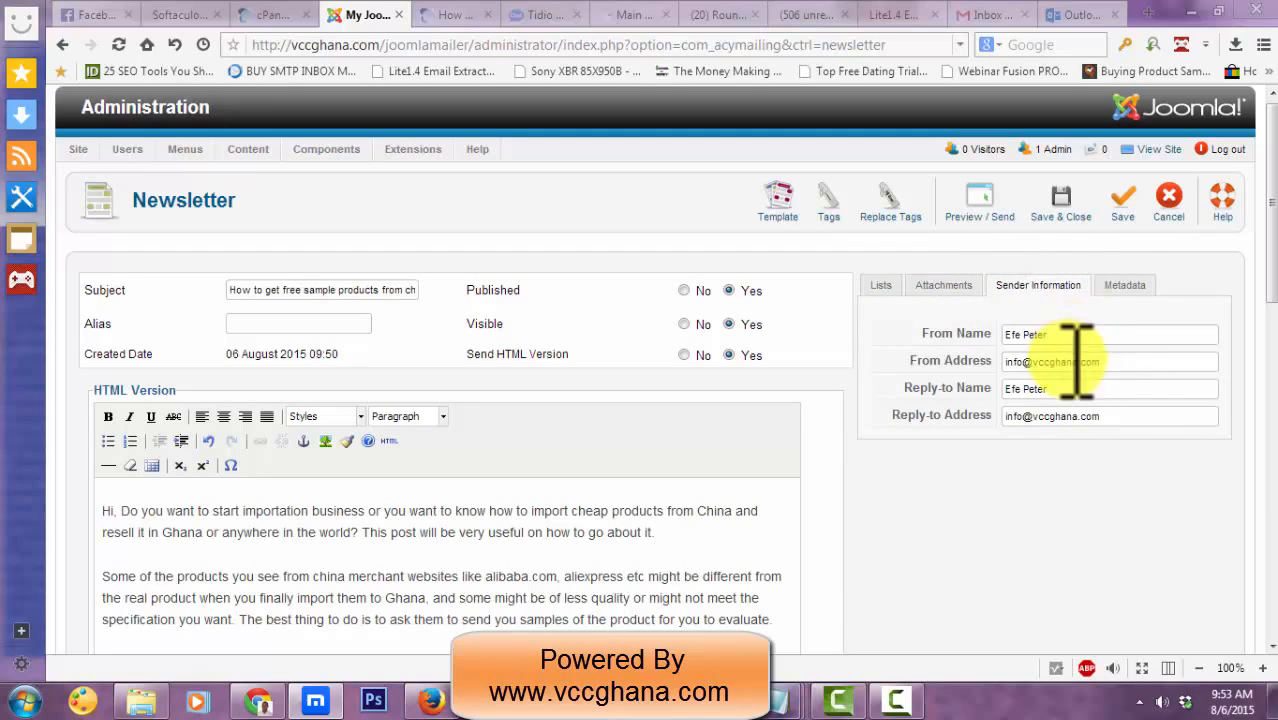
pyautogui.click(1124, 285)
pyautogui.click(883, 285)
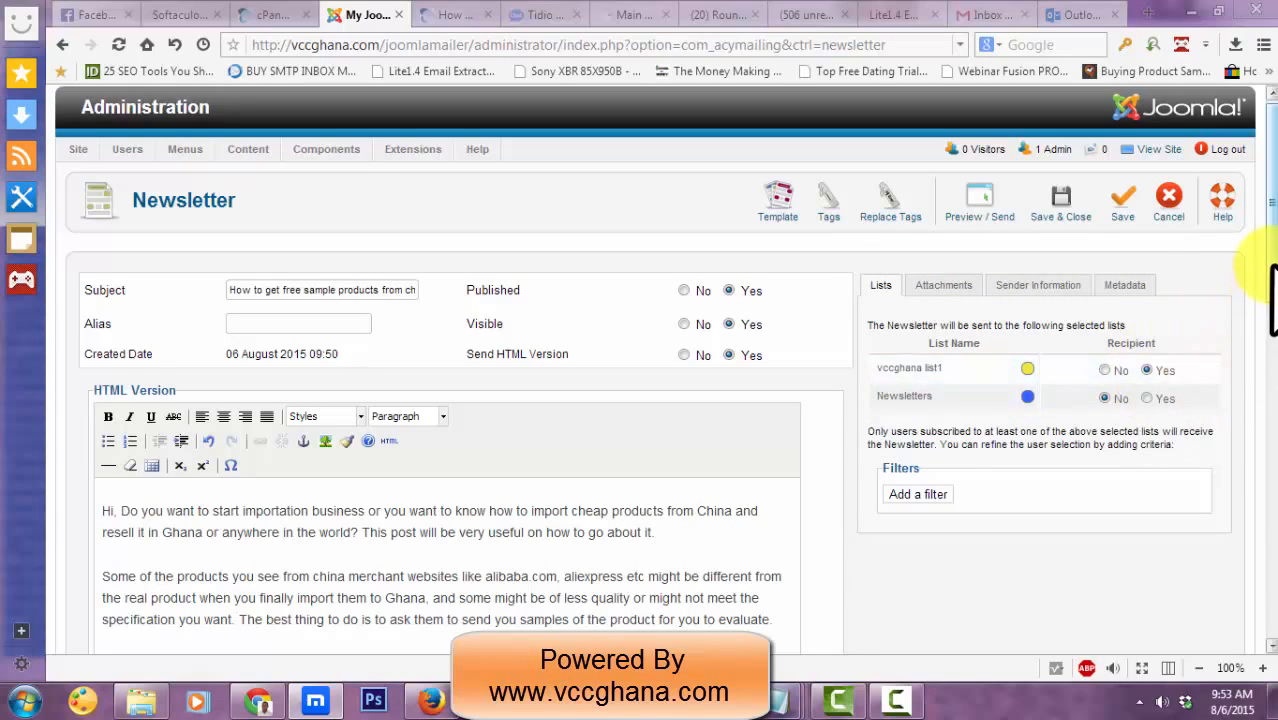
pyautogui.moveTo(1266, 242)
pyautogui.mouseDown()
pyautogui.moveTo(1255, 422)
pyautogui.moveTo(1270, 242)
pyautogui.mouseUp()
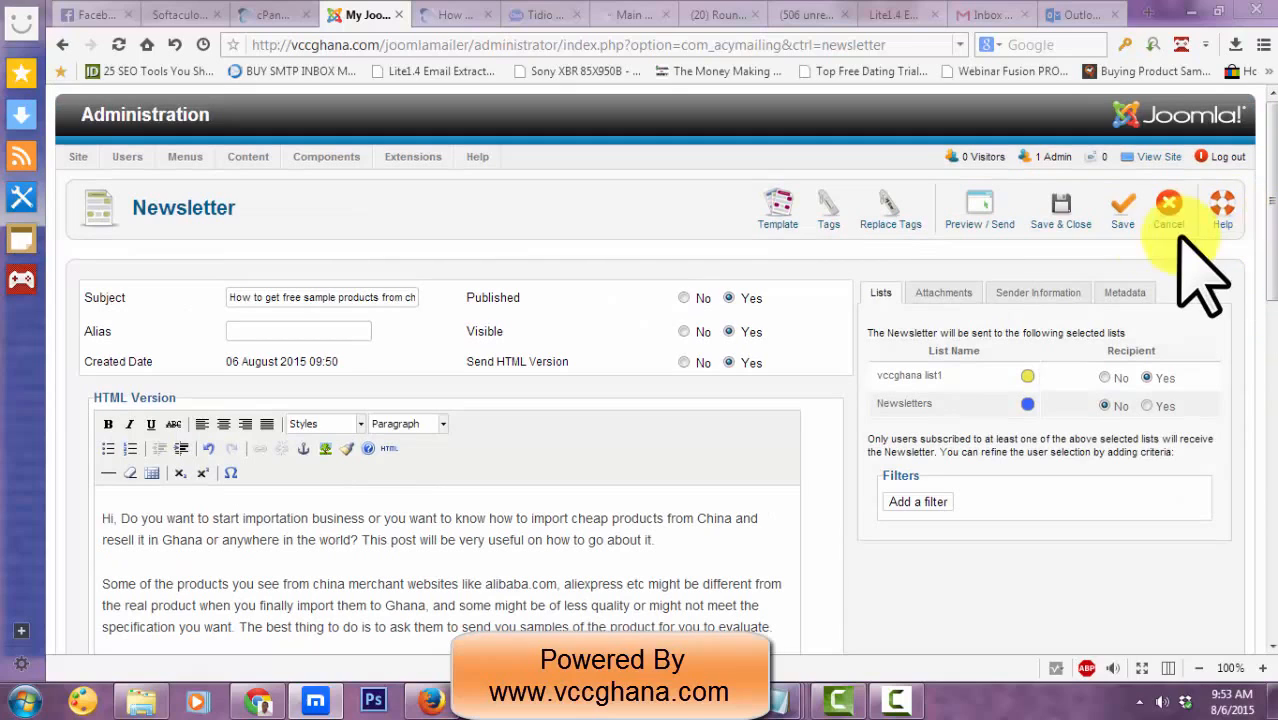
# - Save the newsletter with Preview / Send and scroll through its HTML and text preview
pyautogui.click(979, 205)
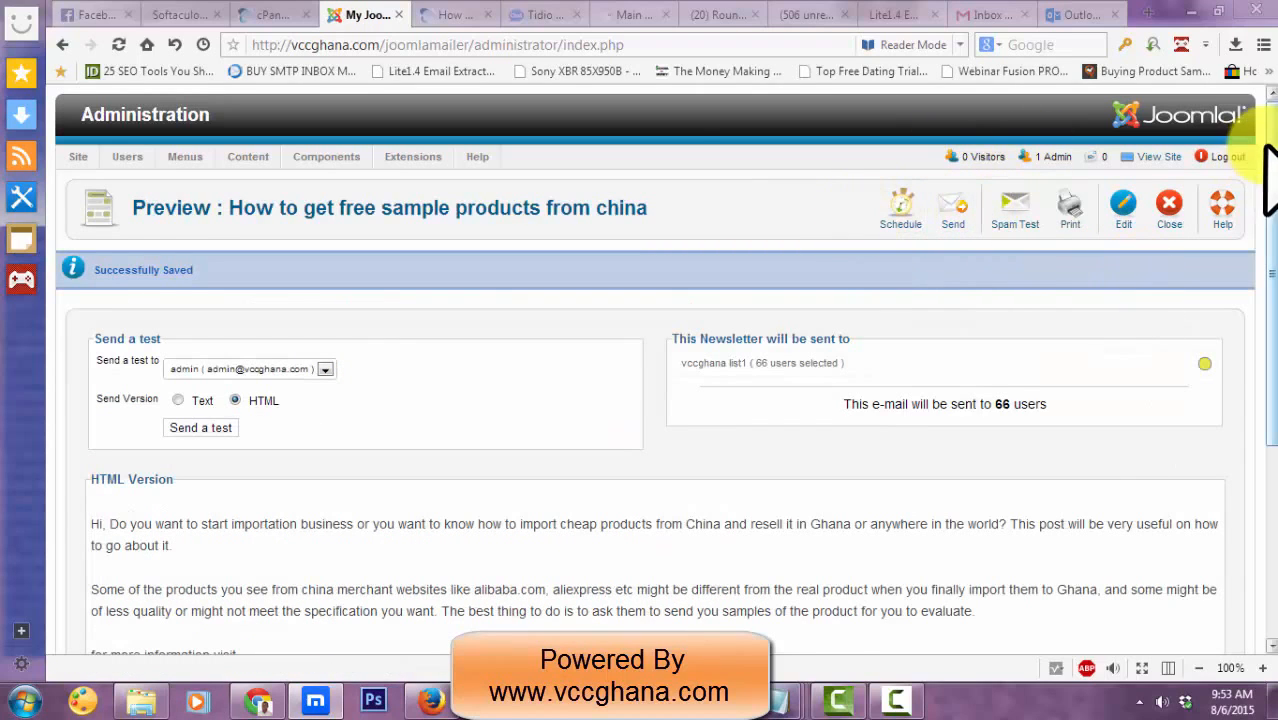
pyautogui.moveTo(1270, 140); pyautogui.dragTo(1270, 238)
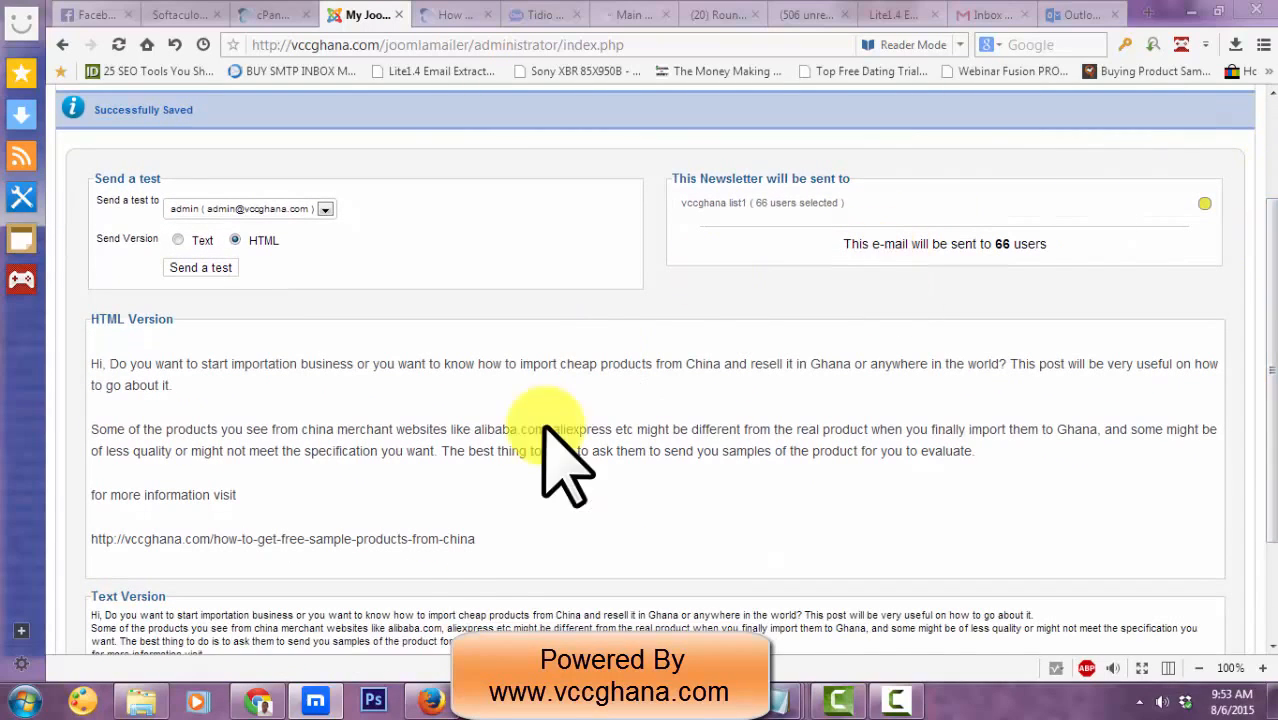
pyautogui.moveTo(476, 539); pyautogui.dragTo(93, 366)
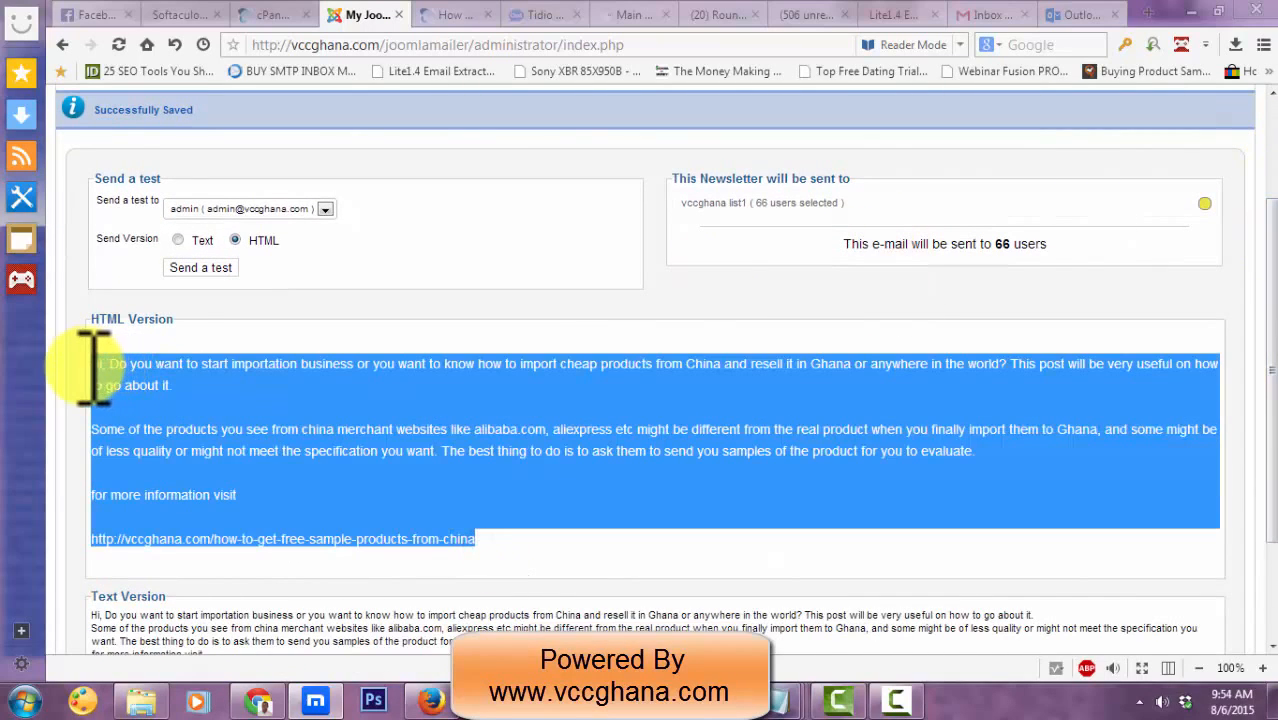
pyautogui.click(593, 523)
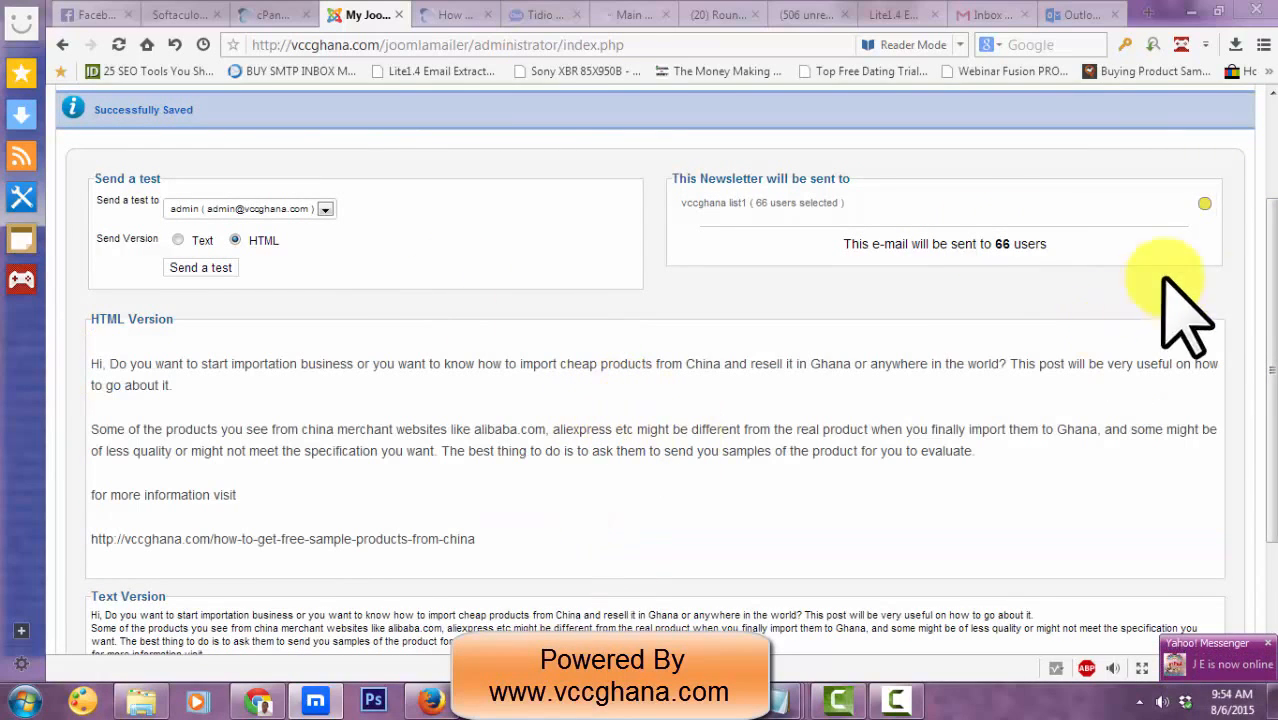
pyautogui.moveTo(1264, 292); pyautogui.dragTo(1260, 201)
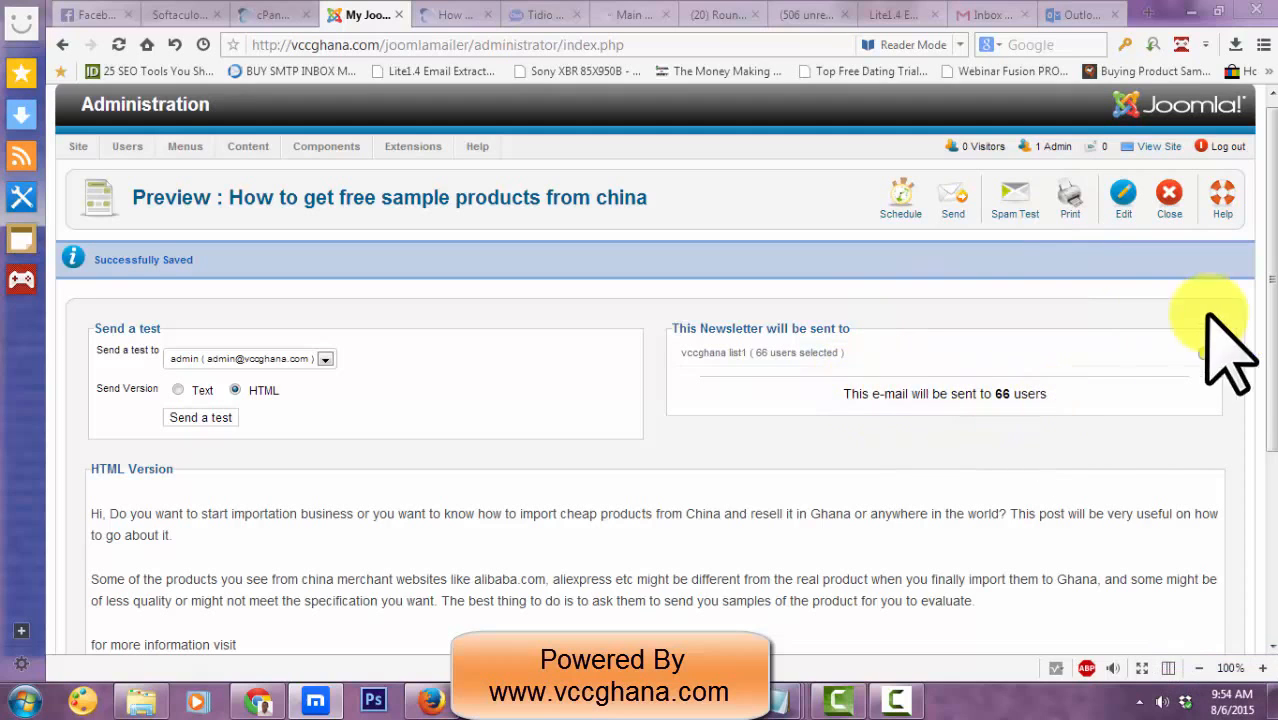
pyautogui.moveTo(1264, 265); pyautogui.dragTo(1268, 222)
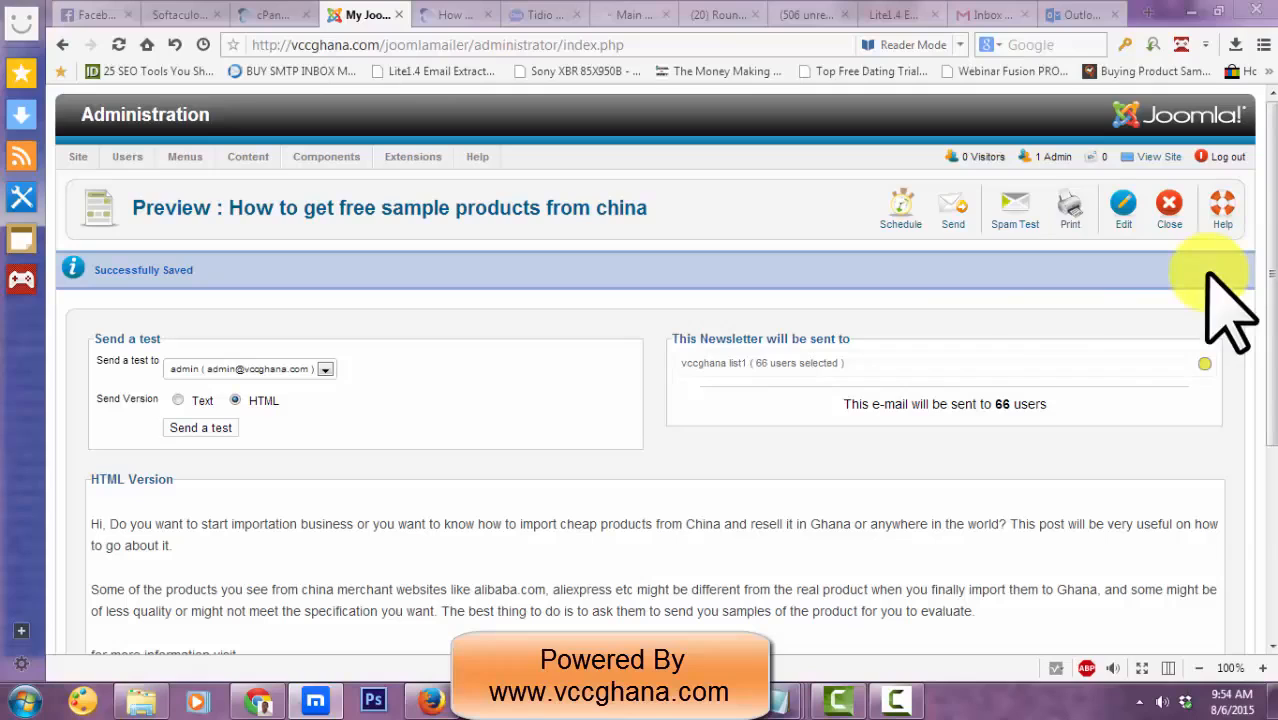
# - Send the newsletter and confirm delivery to the 66 users of vccghana list1
pyautogui.click(953, 210)
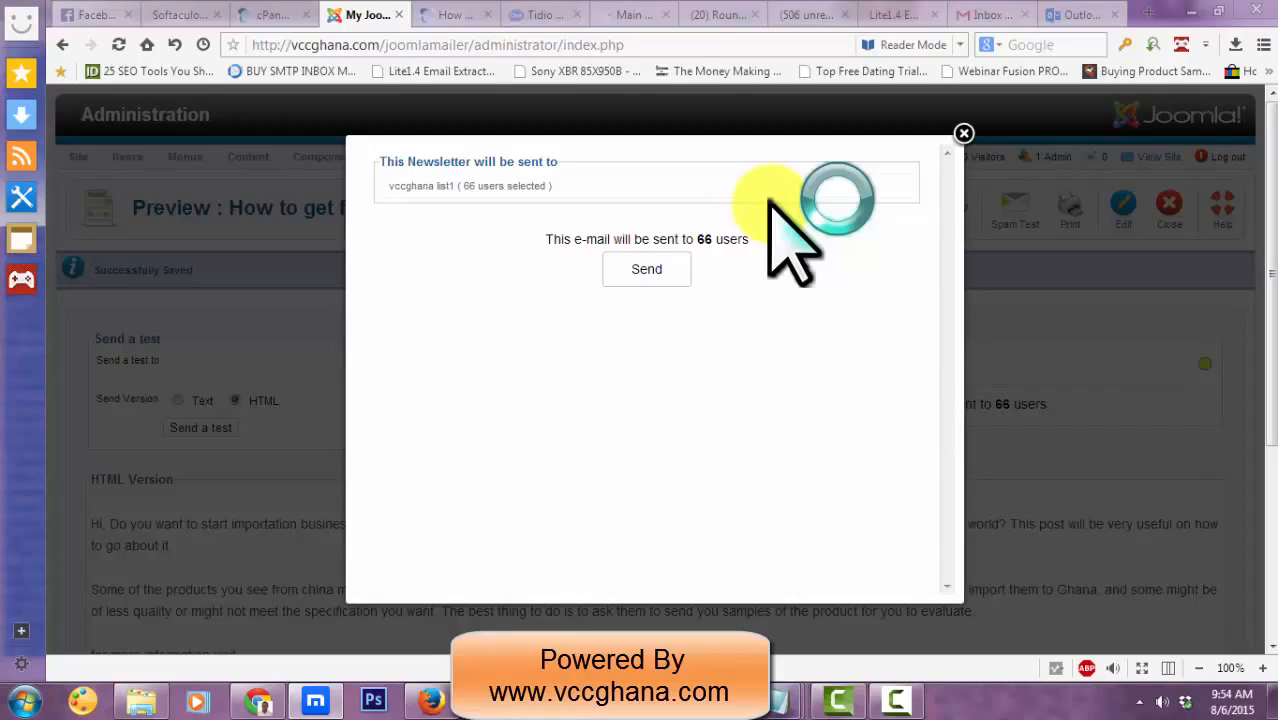
pyautogui.click(650, 270)
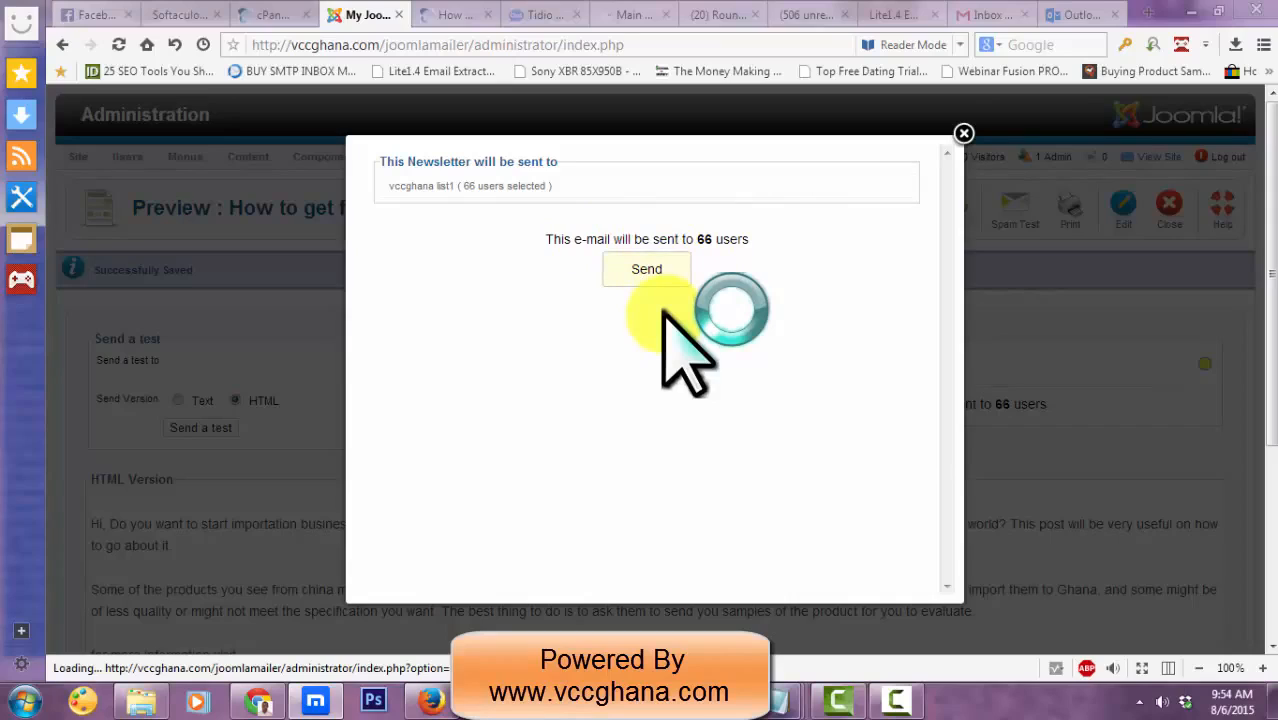